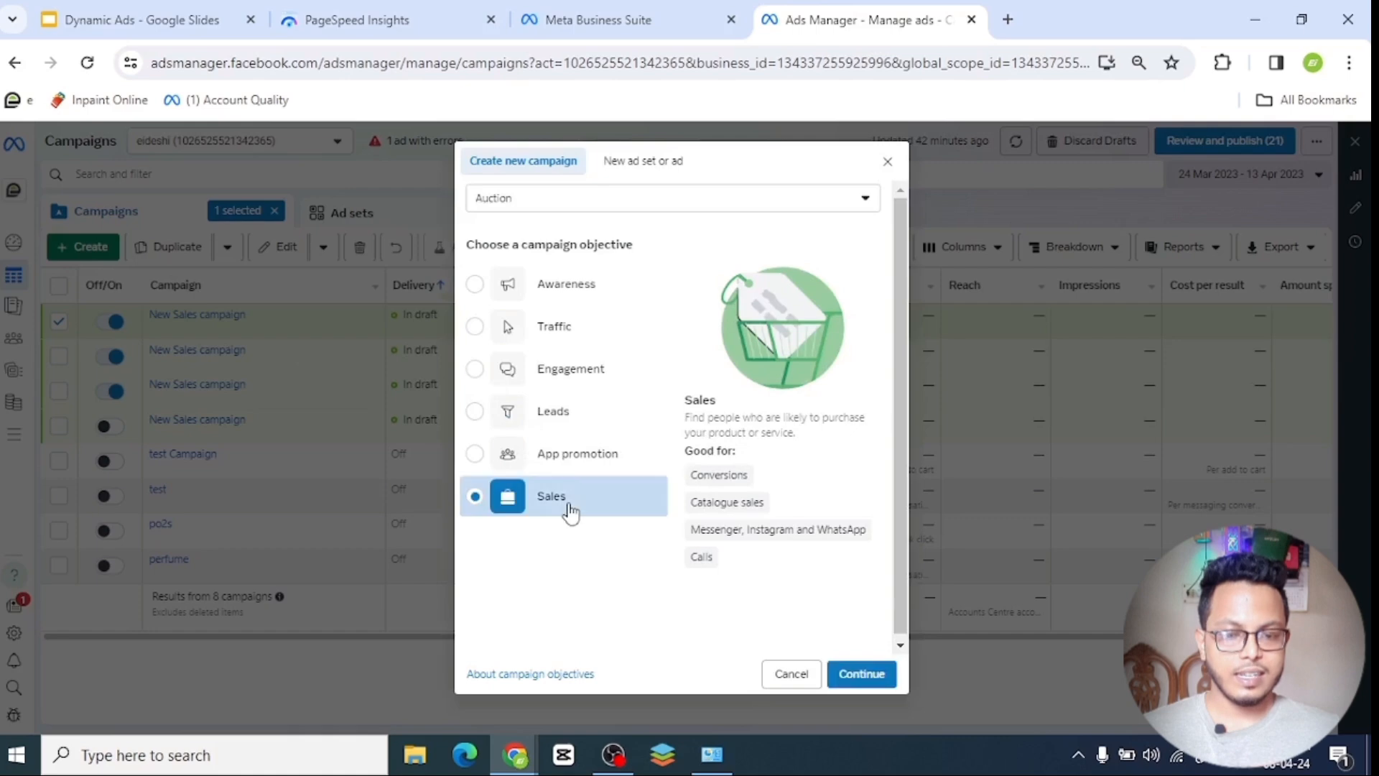
Create a new campaign with the Sales objective using the Manual sales campaign setup.
click(862, 679)
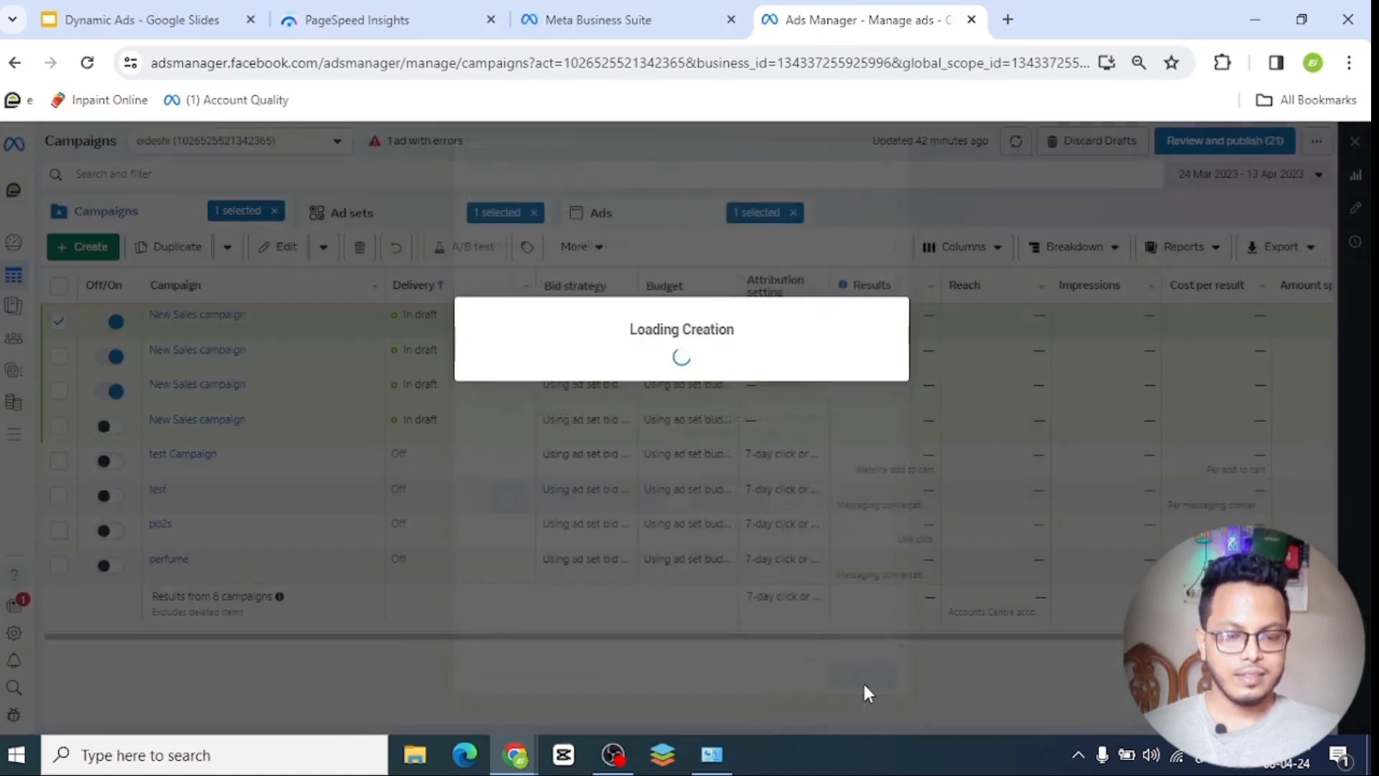
click(747, 563)
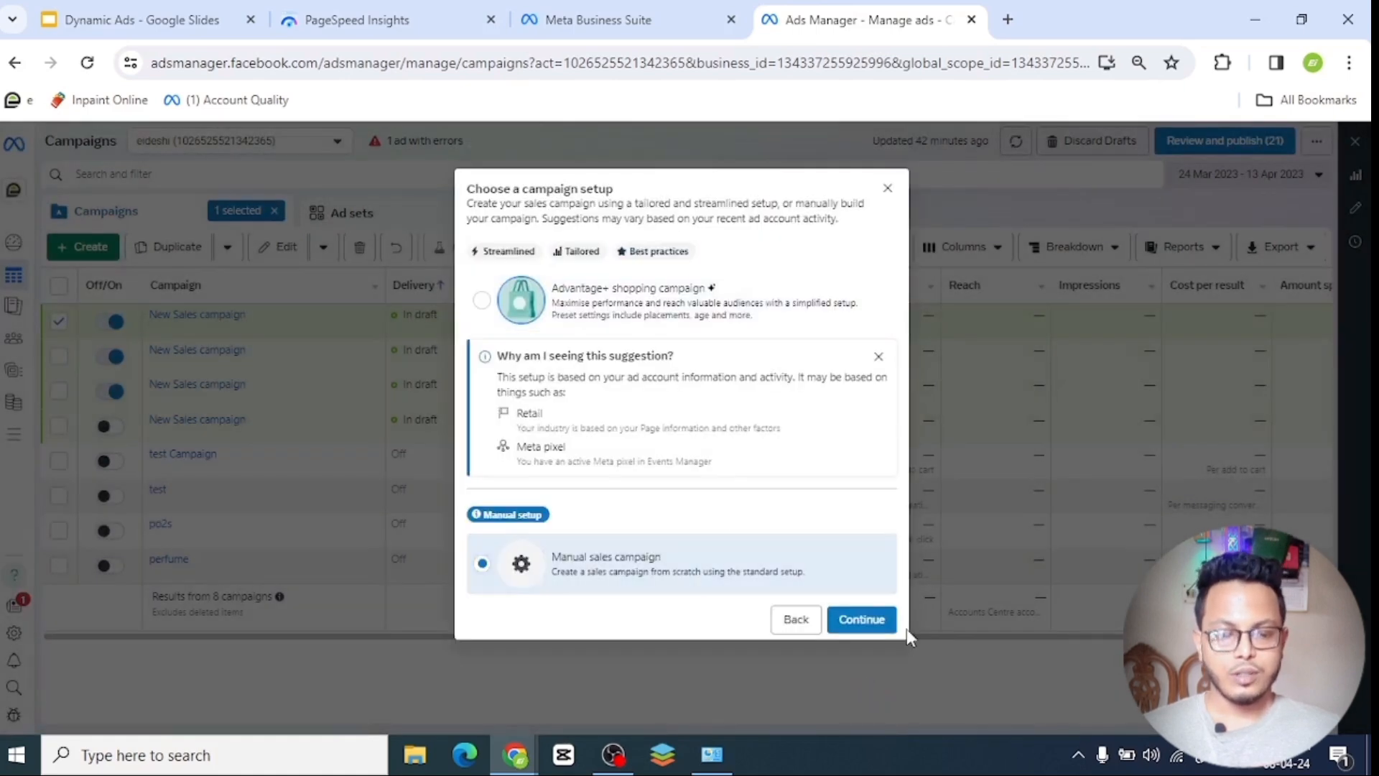
click(892, 627)
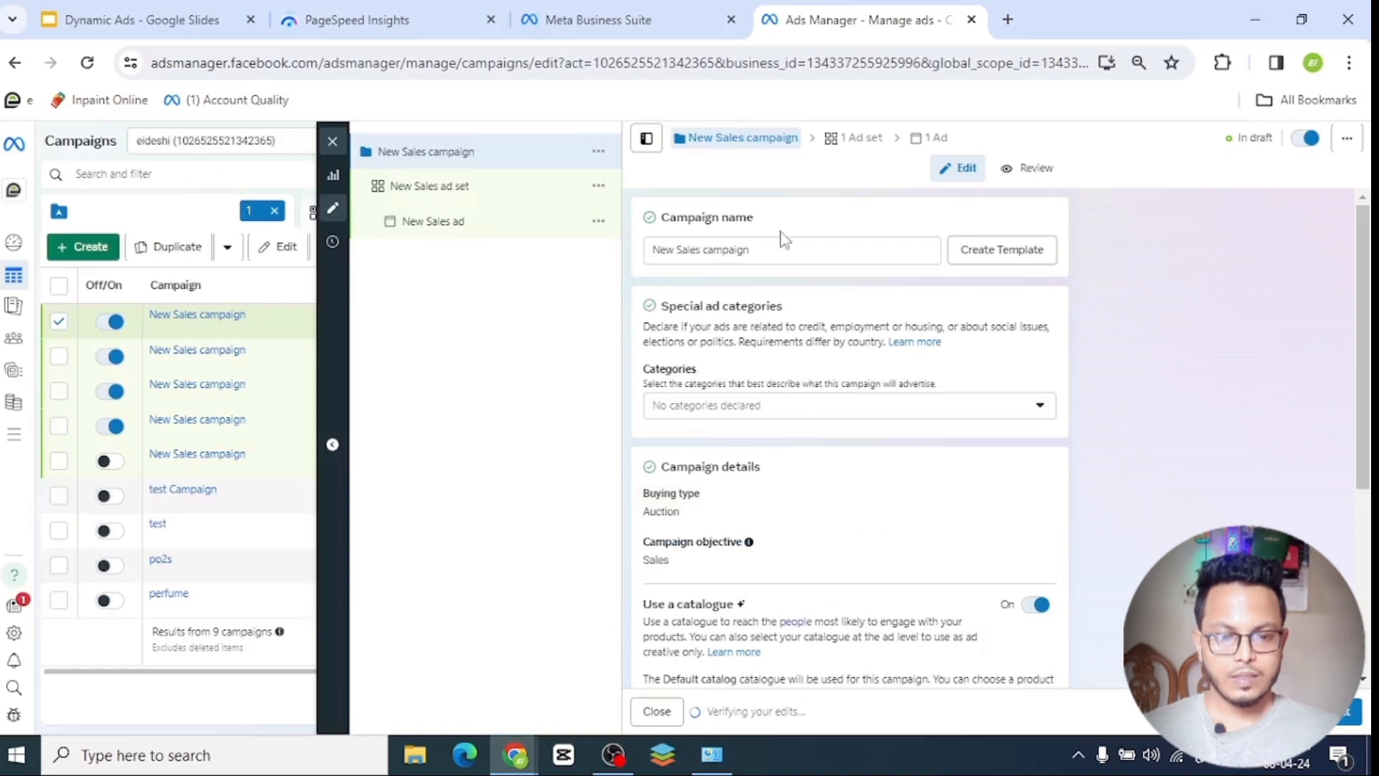
Rename the new sales campaign as "Dynamic test".
click(774, 250)
key(ctrl+a)
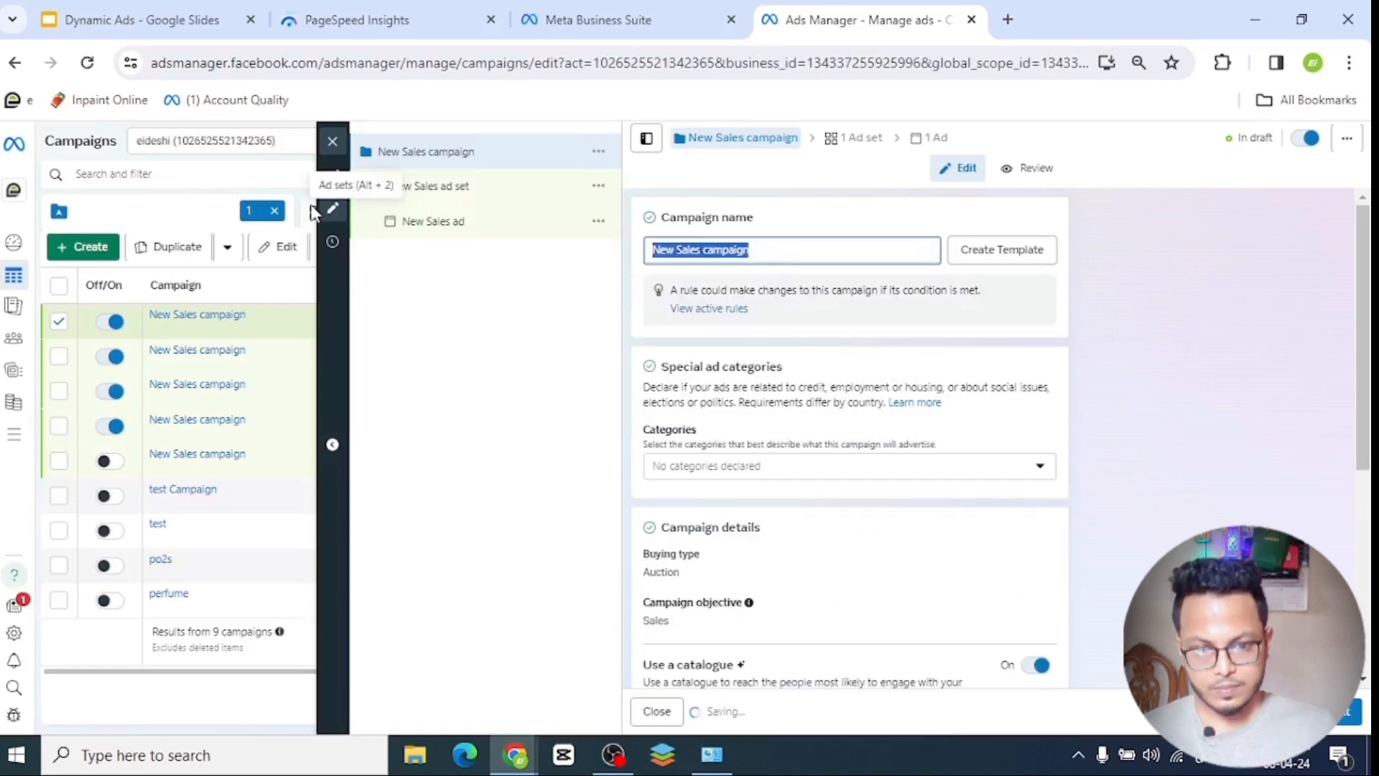
text(Dynami)
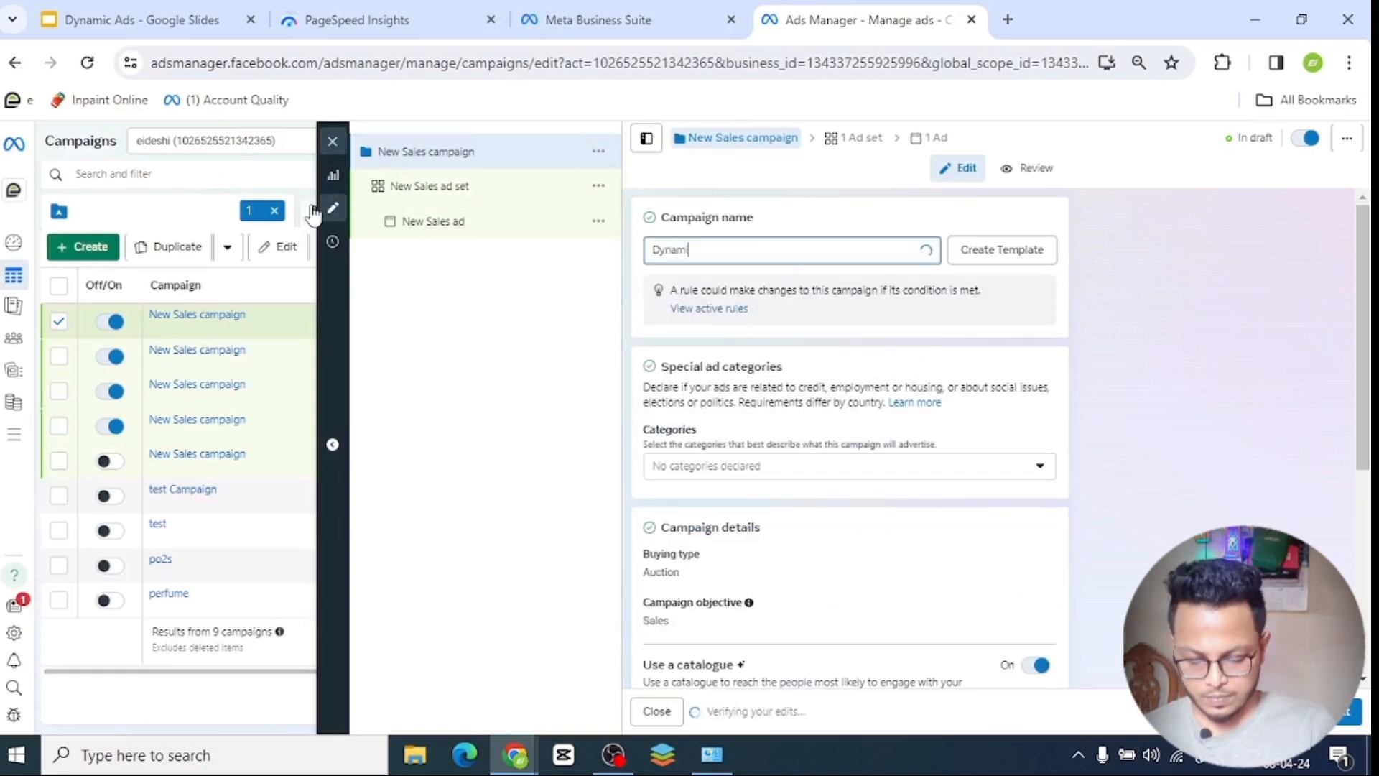
text(c test)
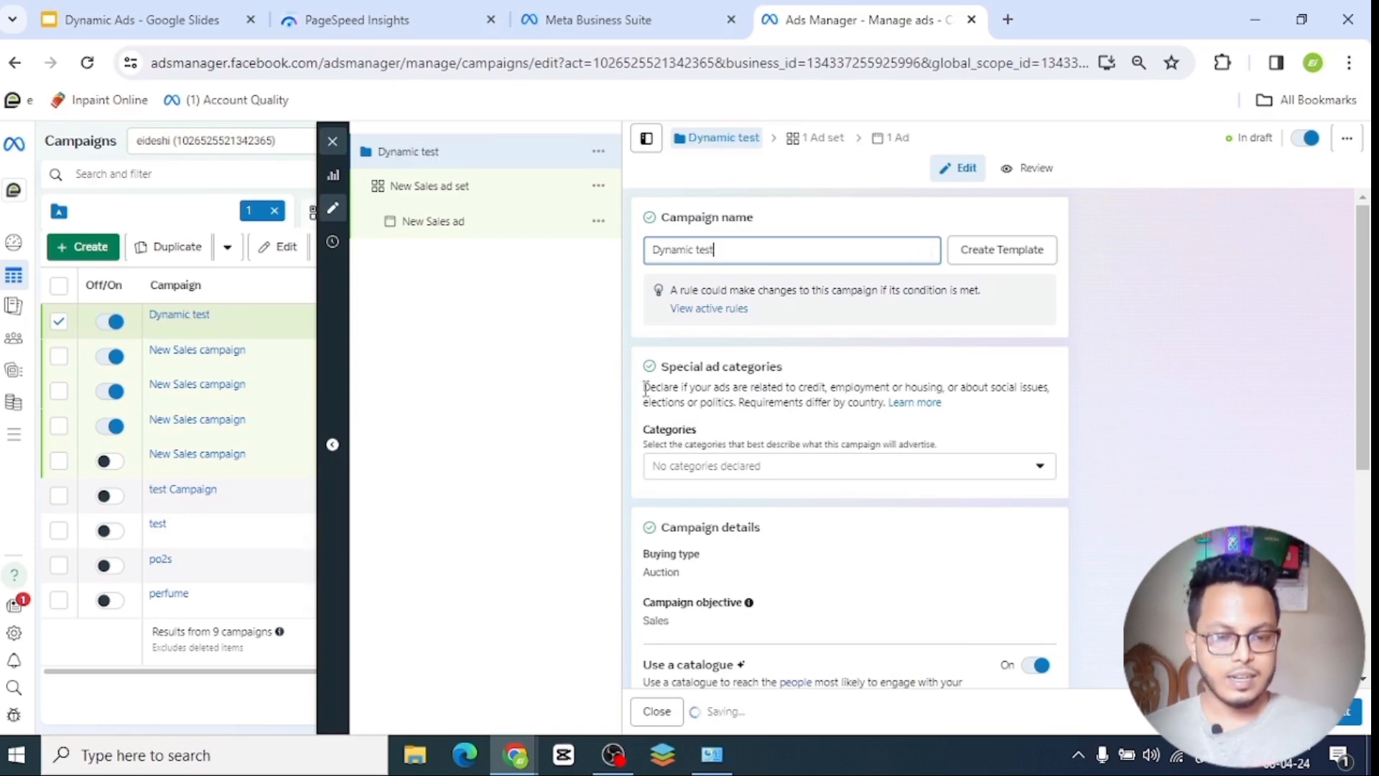
click(523, 362)
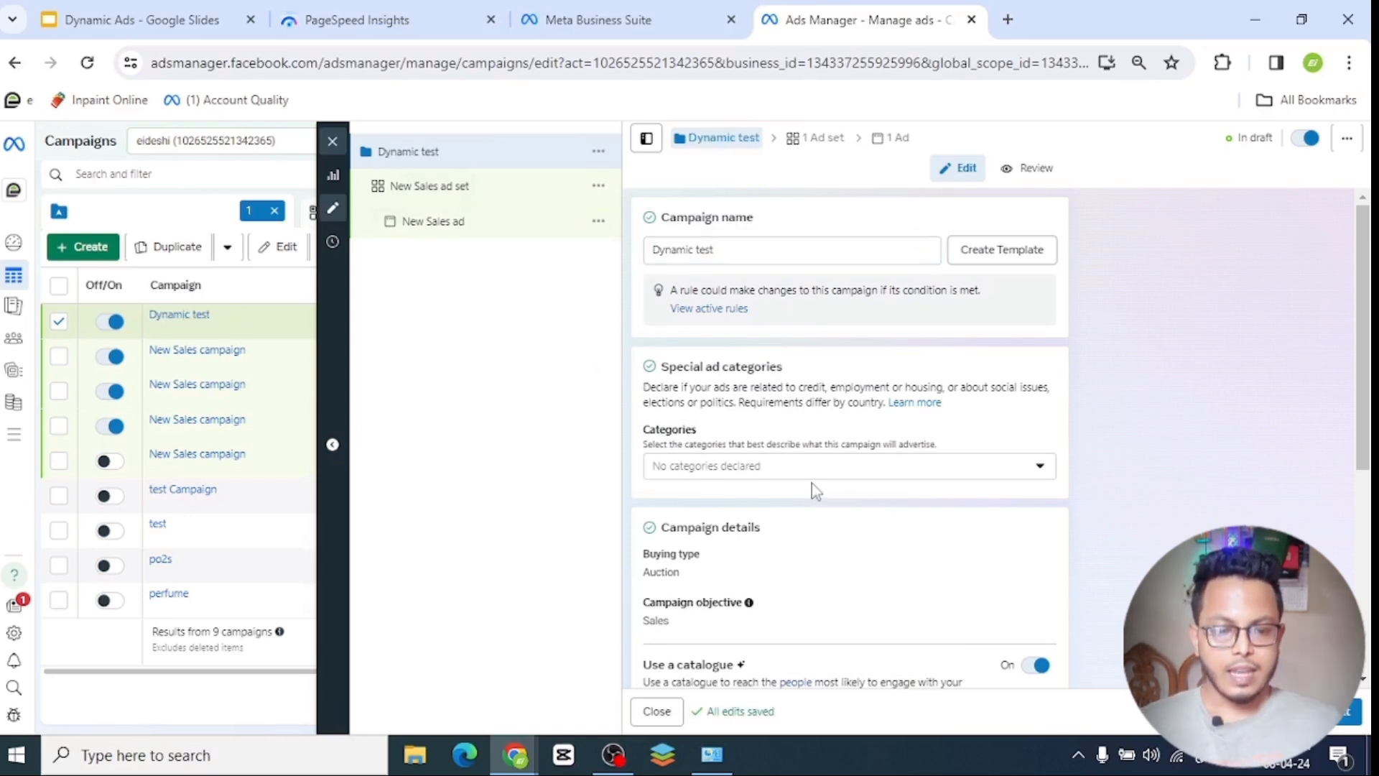
Turn off the use of a catalogue in the campaign details.
scroll(783, 445, down, 2)
scroll(783, 378, down, 4)
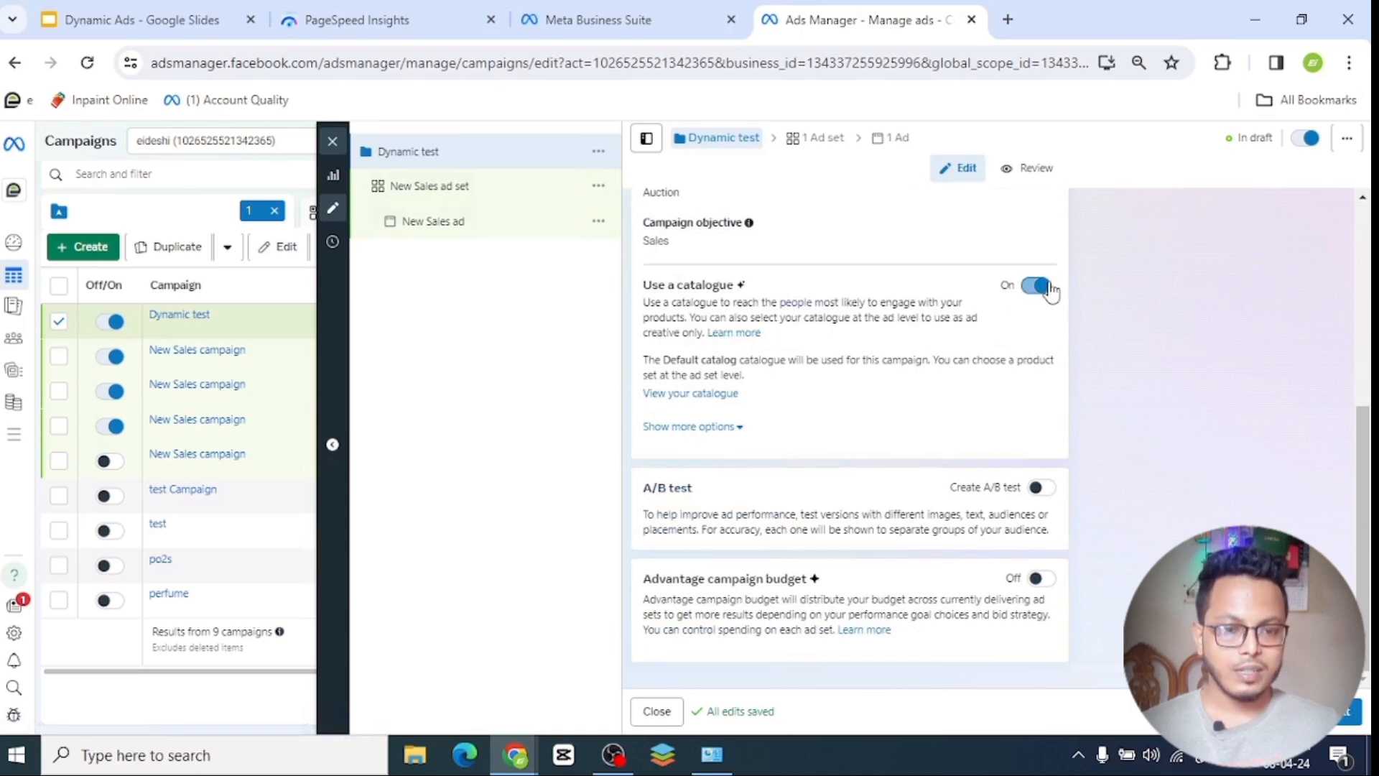
click(1041, 287)
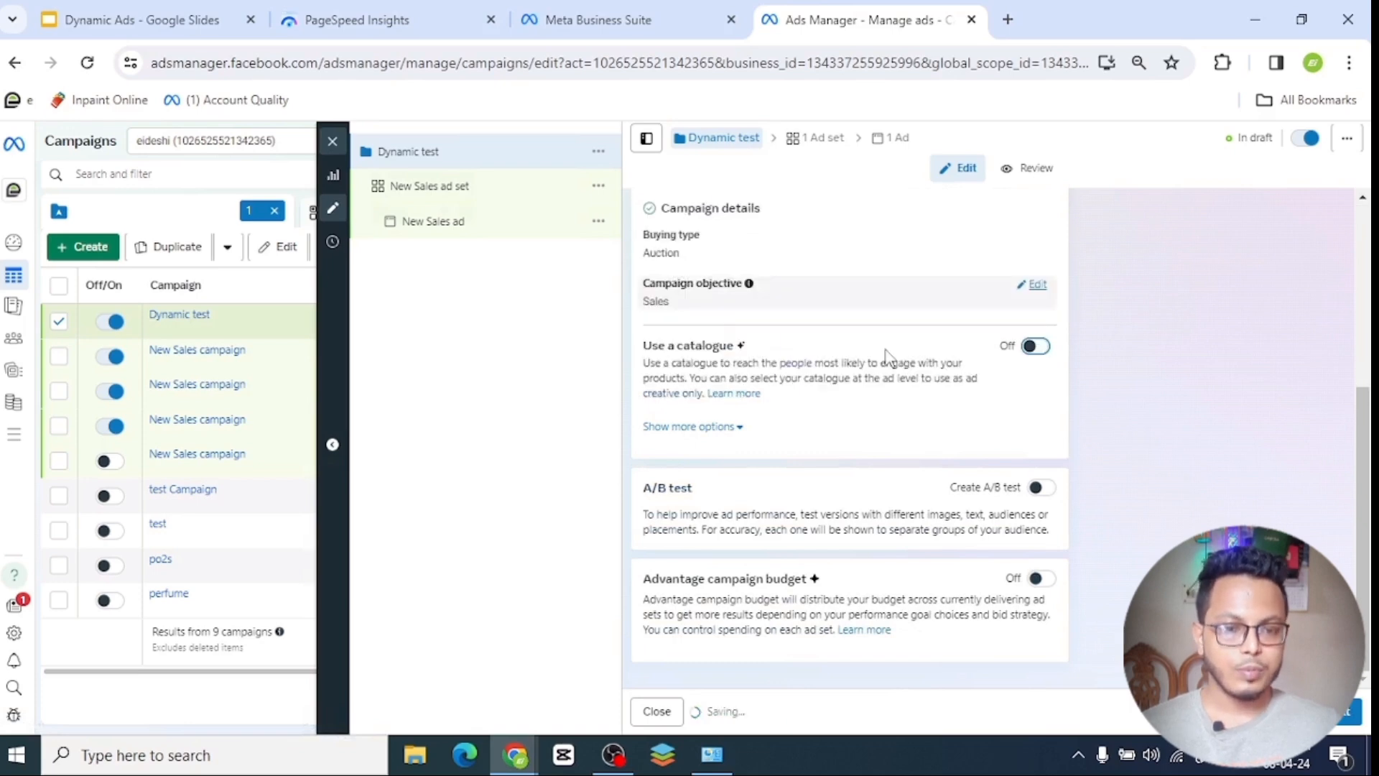
Continue to the campaign's ad set and examine its conversion, dynamic creative and budget settings.
click(1353, 715)
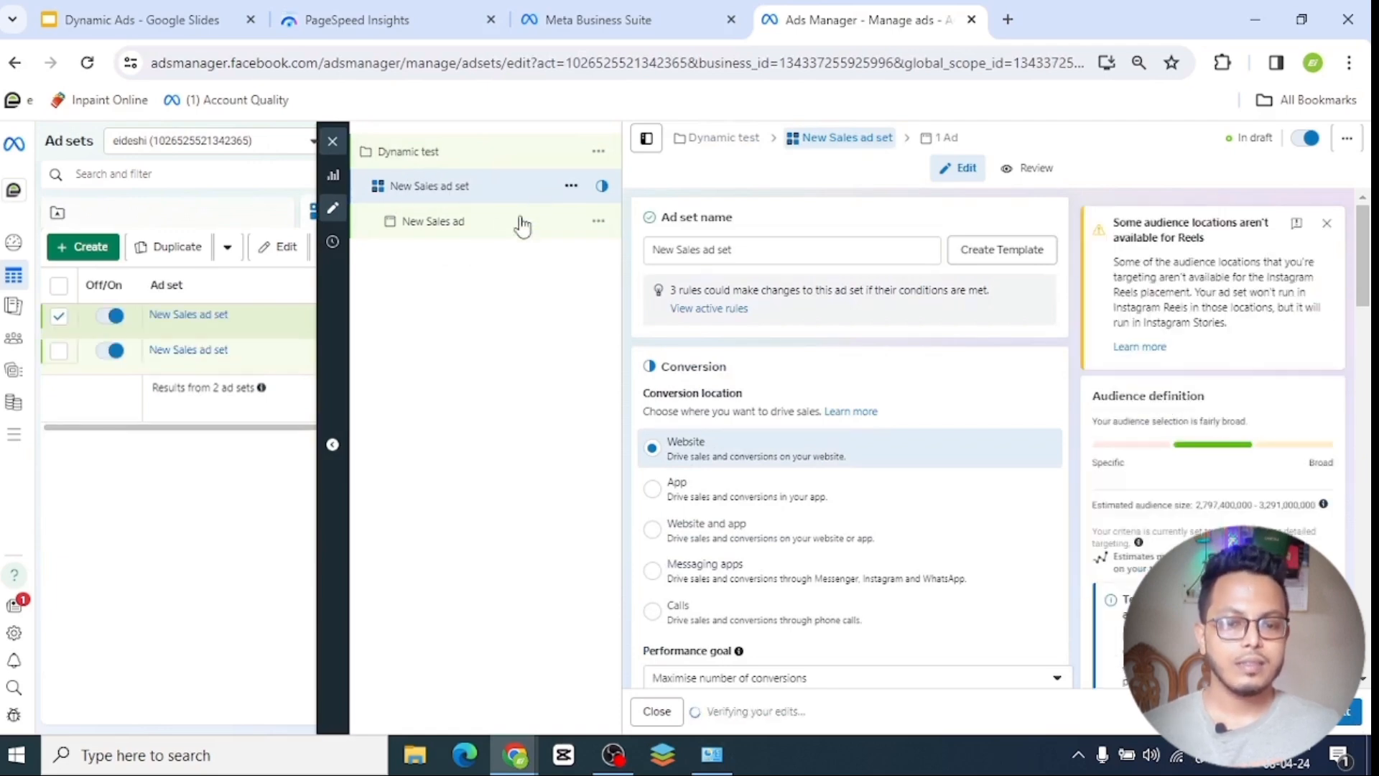
scroll(945, 462, down, 5)
scroll(945, 461, down, 2)
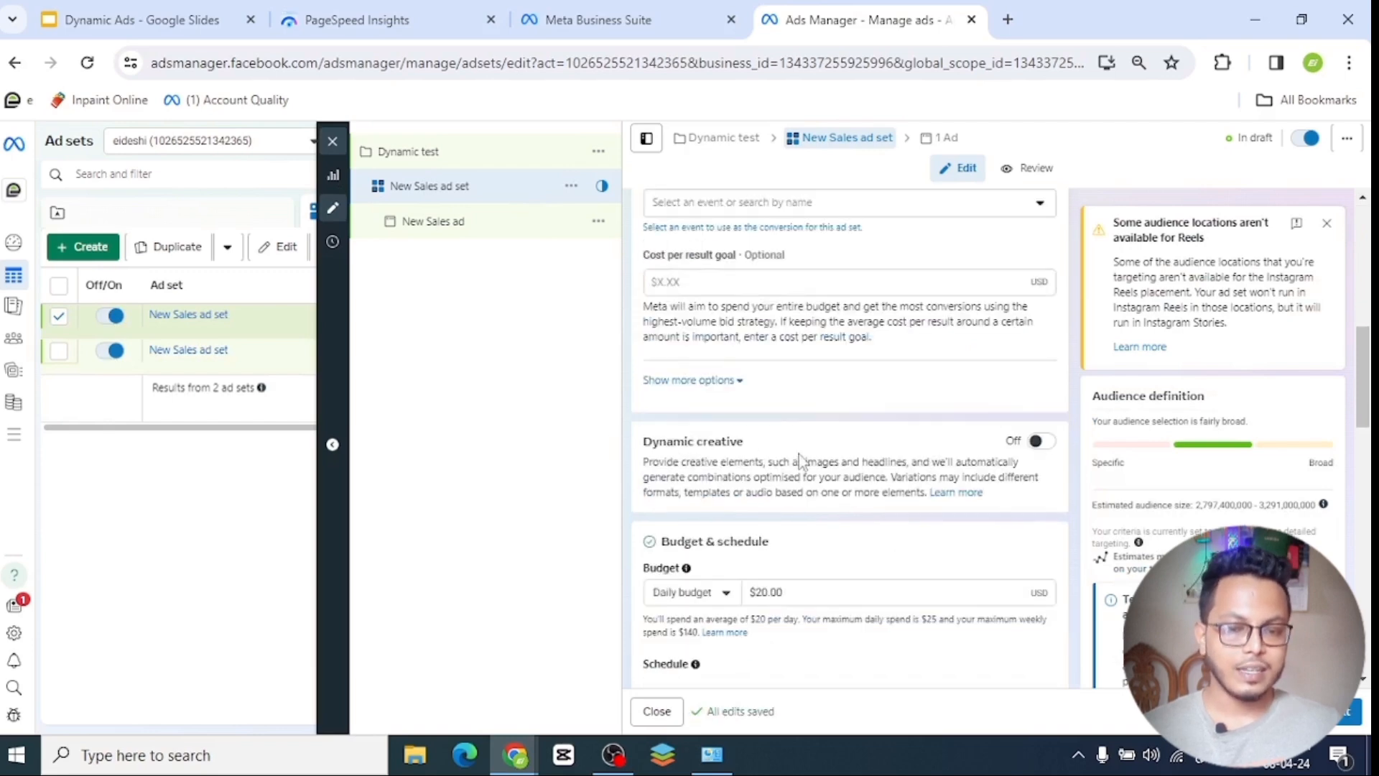
scroll(817, 494, down, 2)
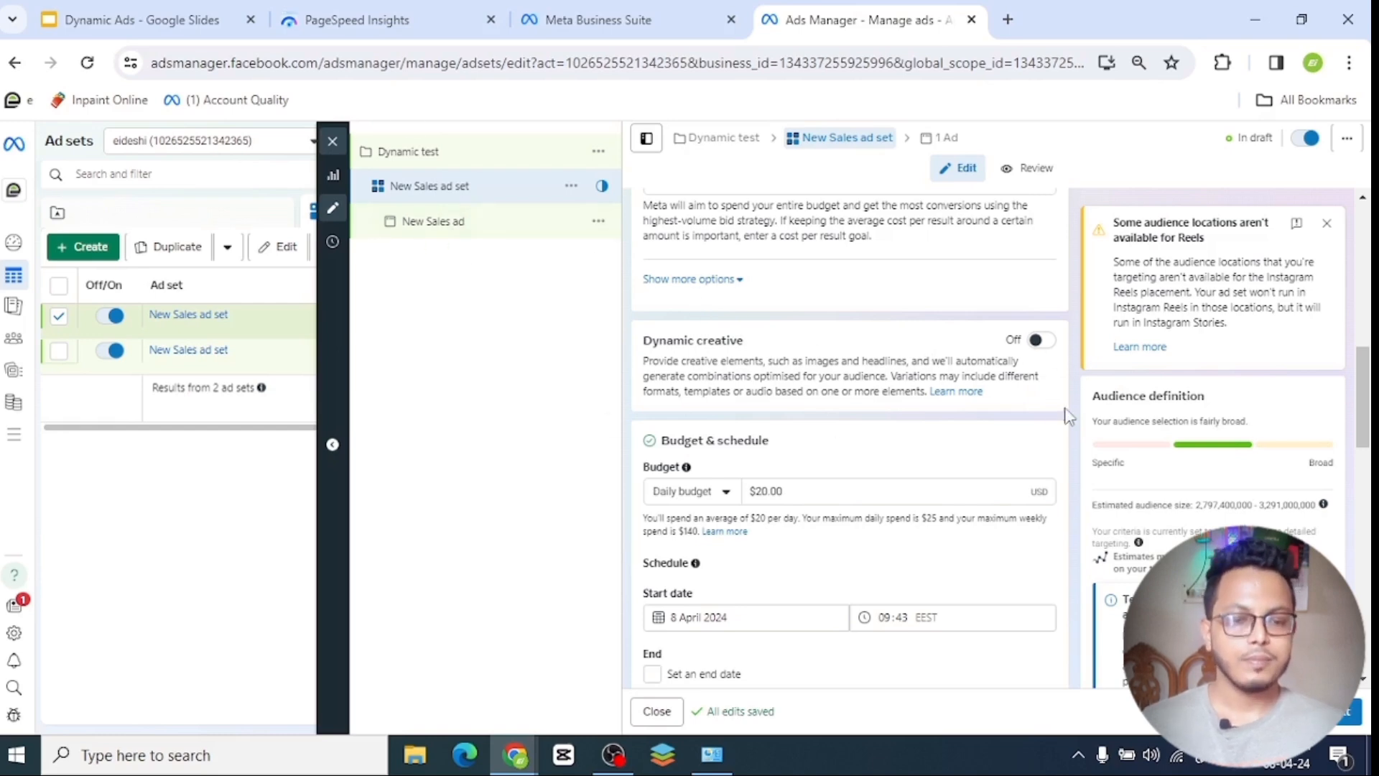
Open the New Sales ad and choose the Facebook Page that represents the business in its identity settings.
click(524, 219)
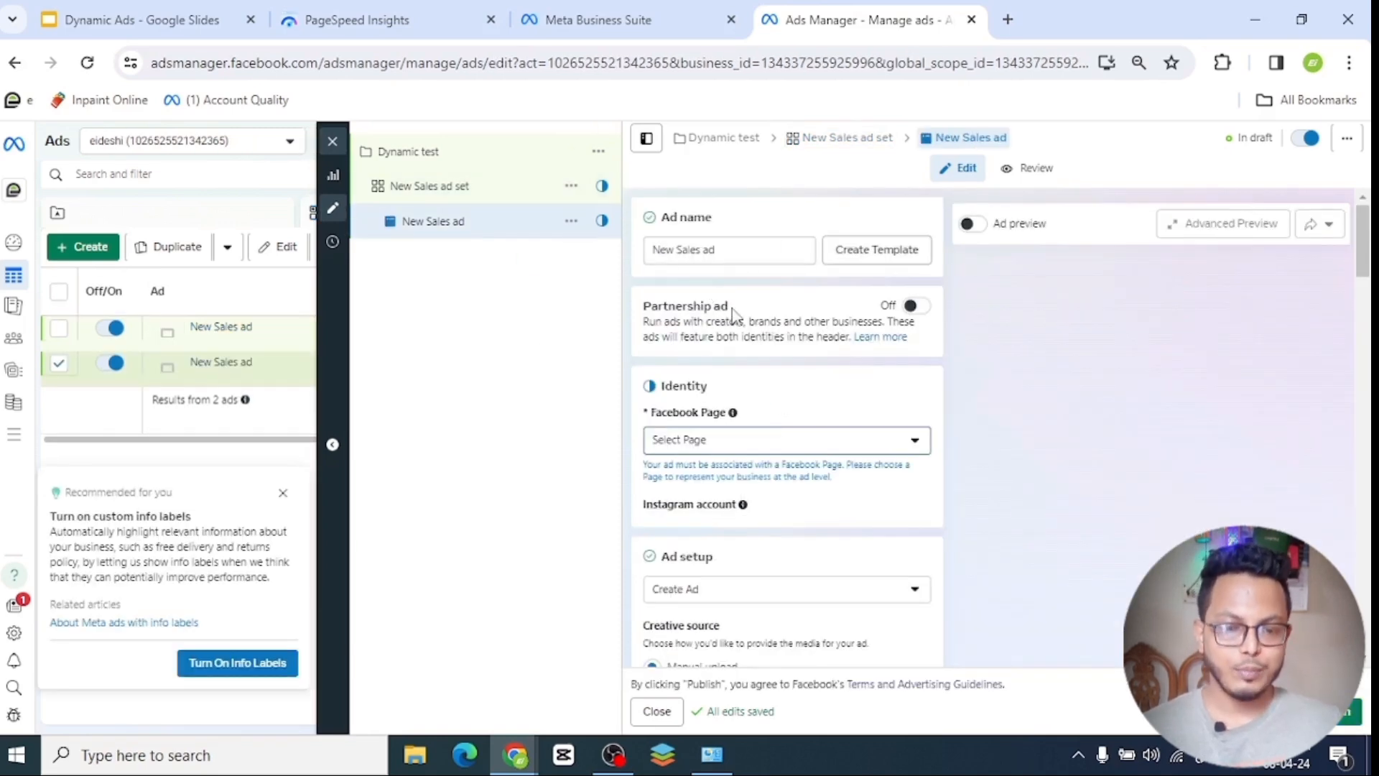
scroll(731, 321, down, 3)
scroll(711, 336, up, 3)
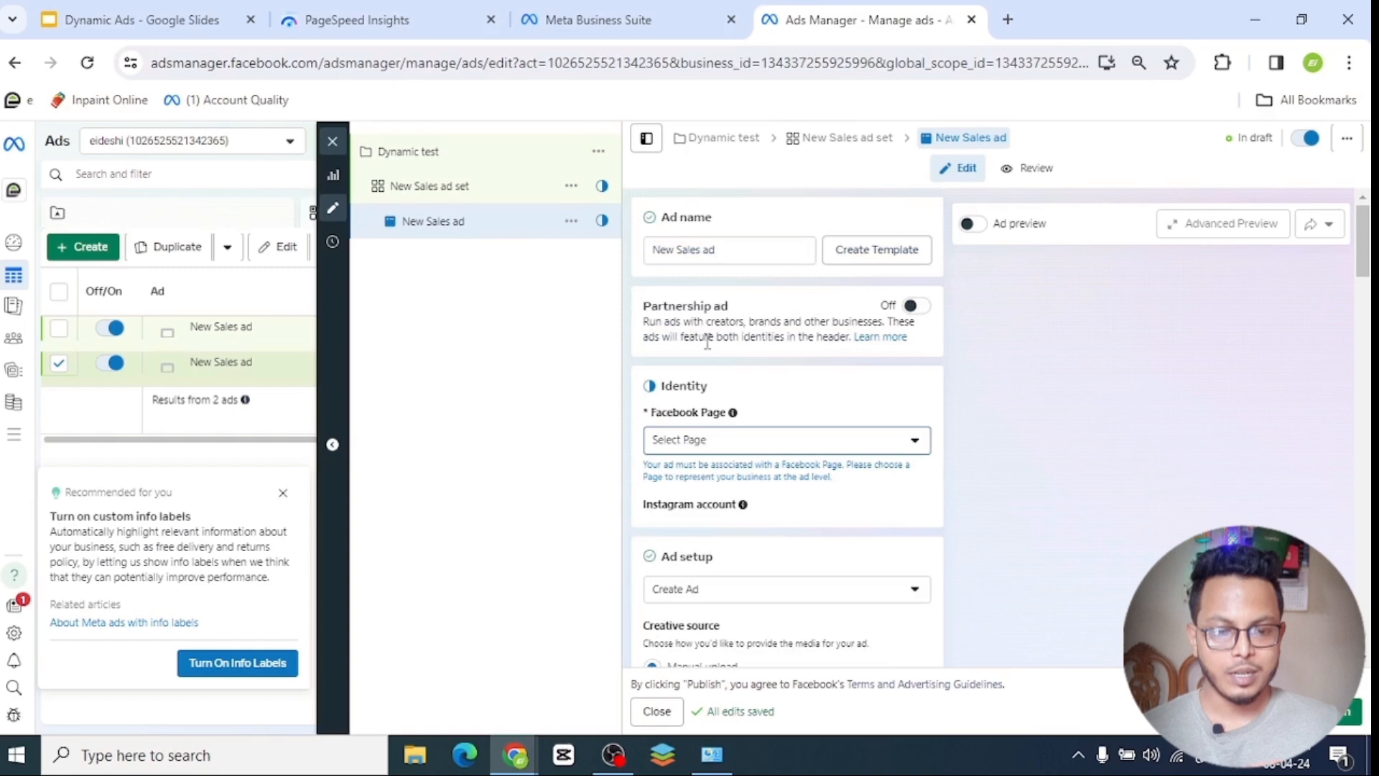
click(746, 442)
click(708, 500)
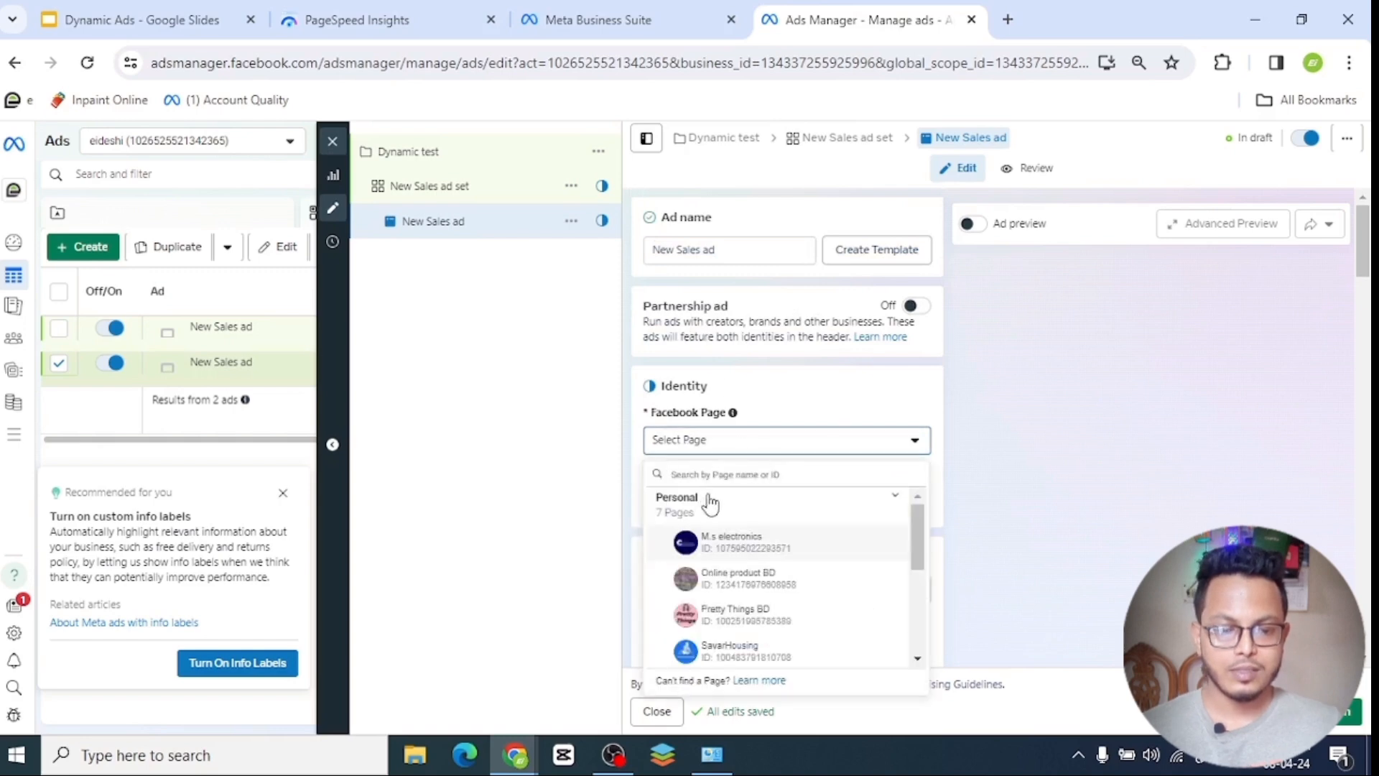
click(731, 542)
Enter "Get 40% Off on Mi Trimmer" as the primary text of the ad creative.
scroll(779, 422, down, 3)
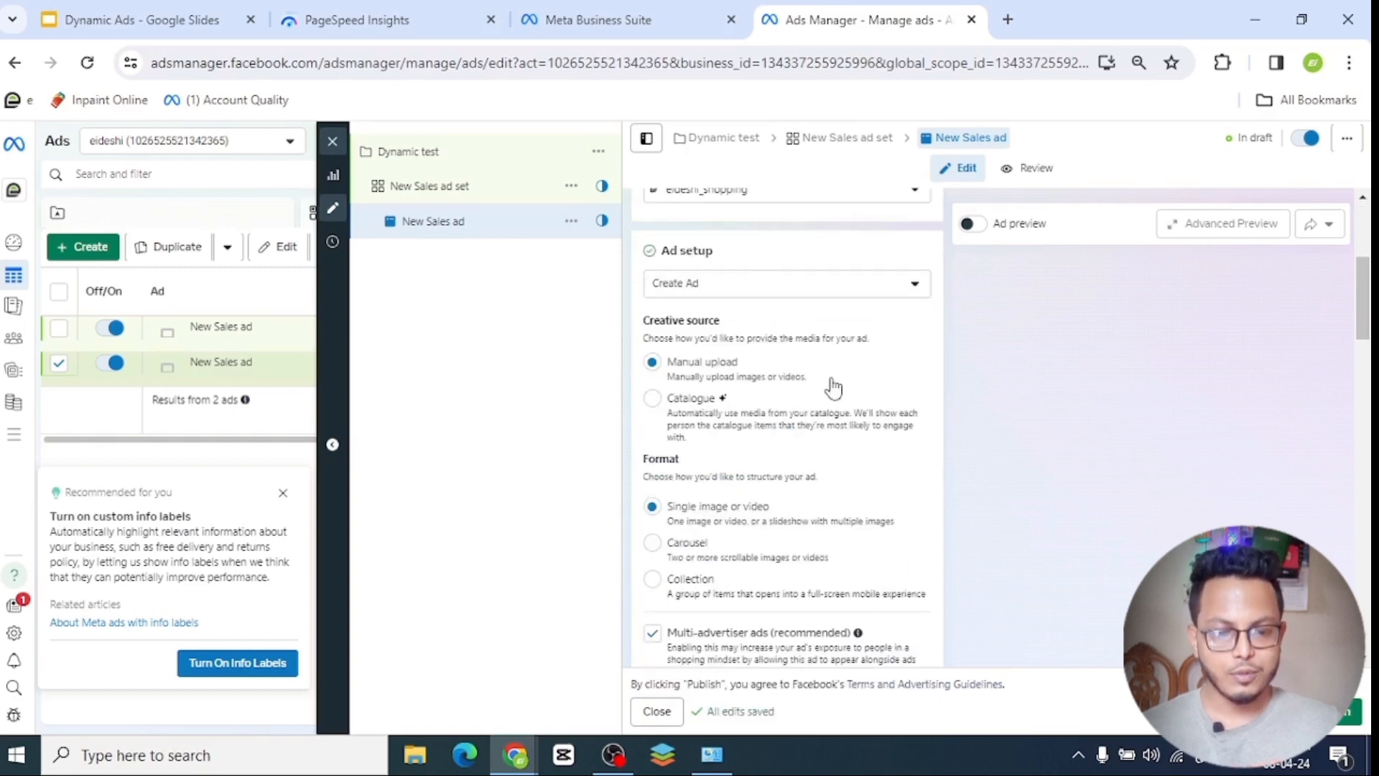
scroll(833, 388, down, 8)
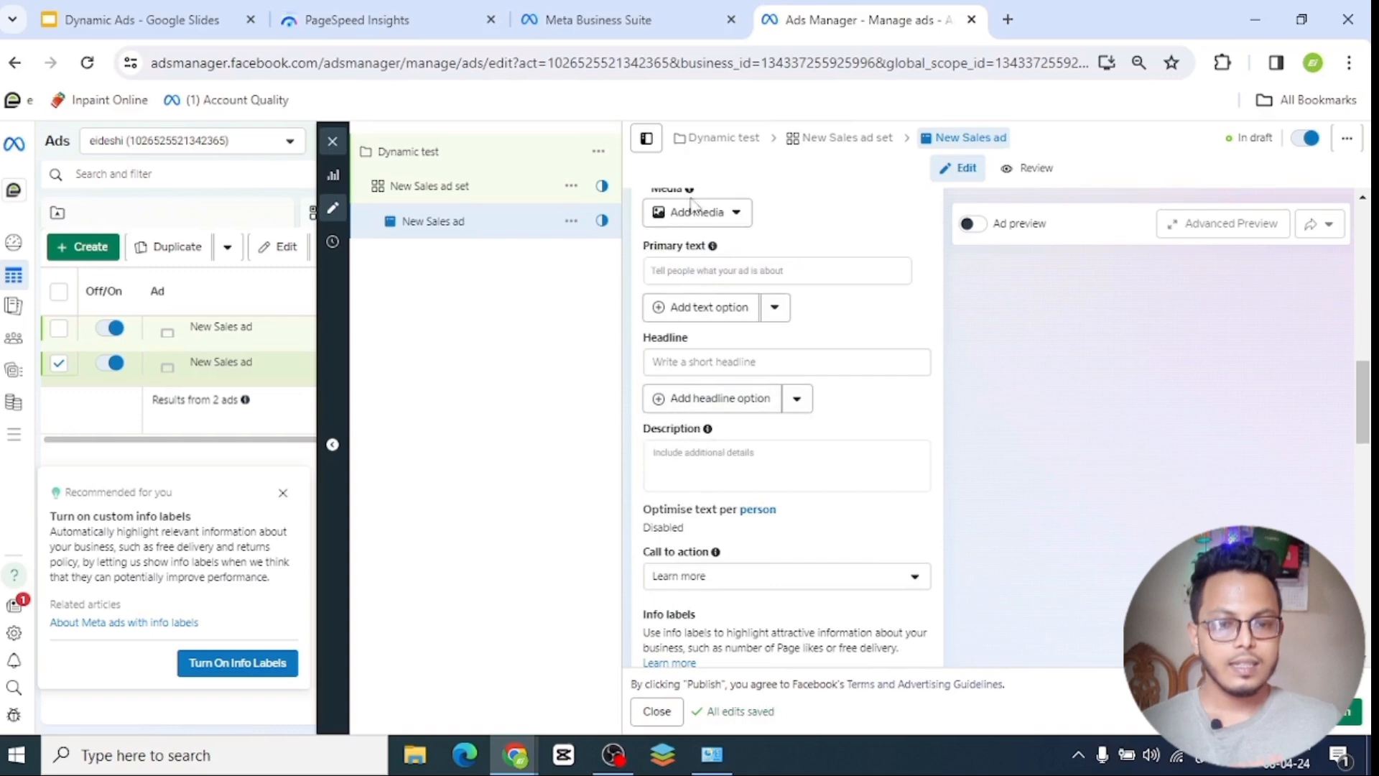
scroll(691, 207, up, 2)
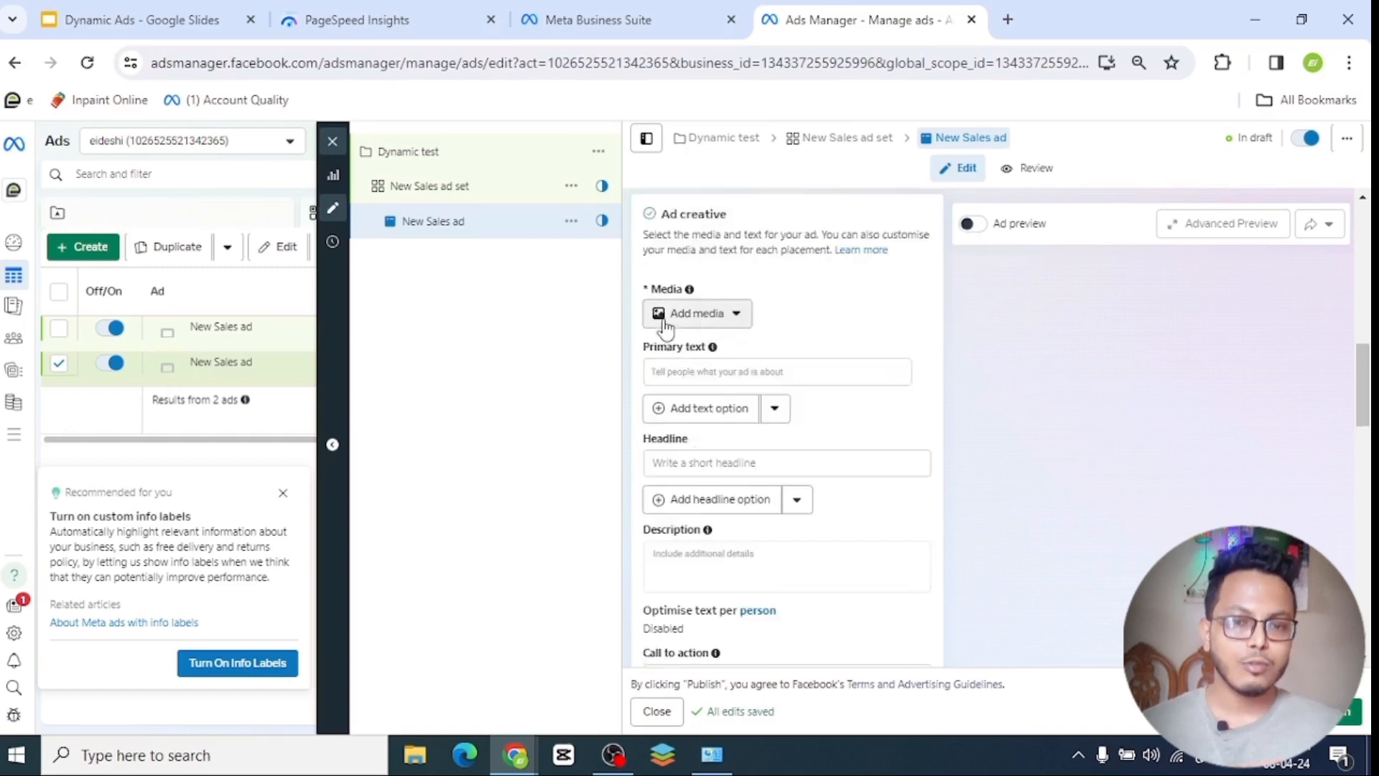
click(686, 364)
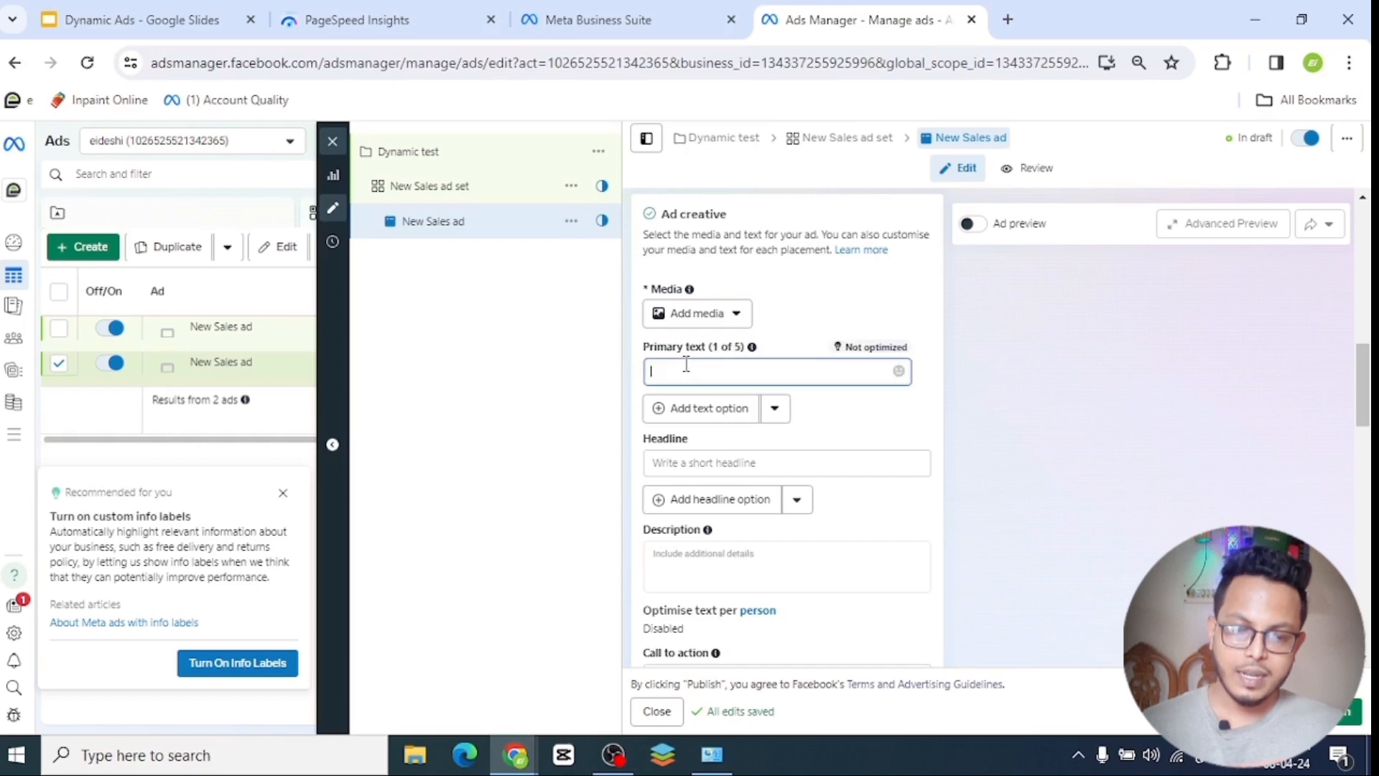
right_click(686, 364)
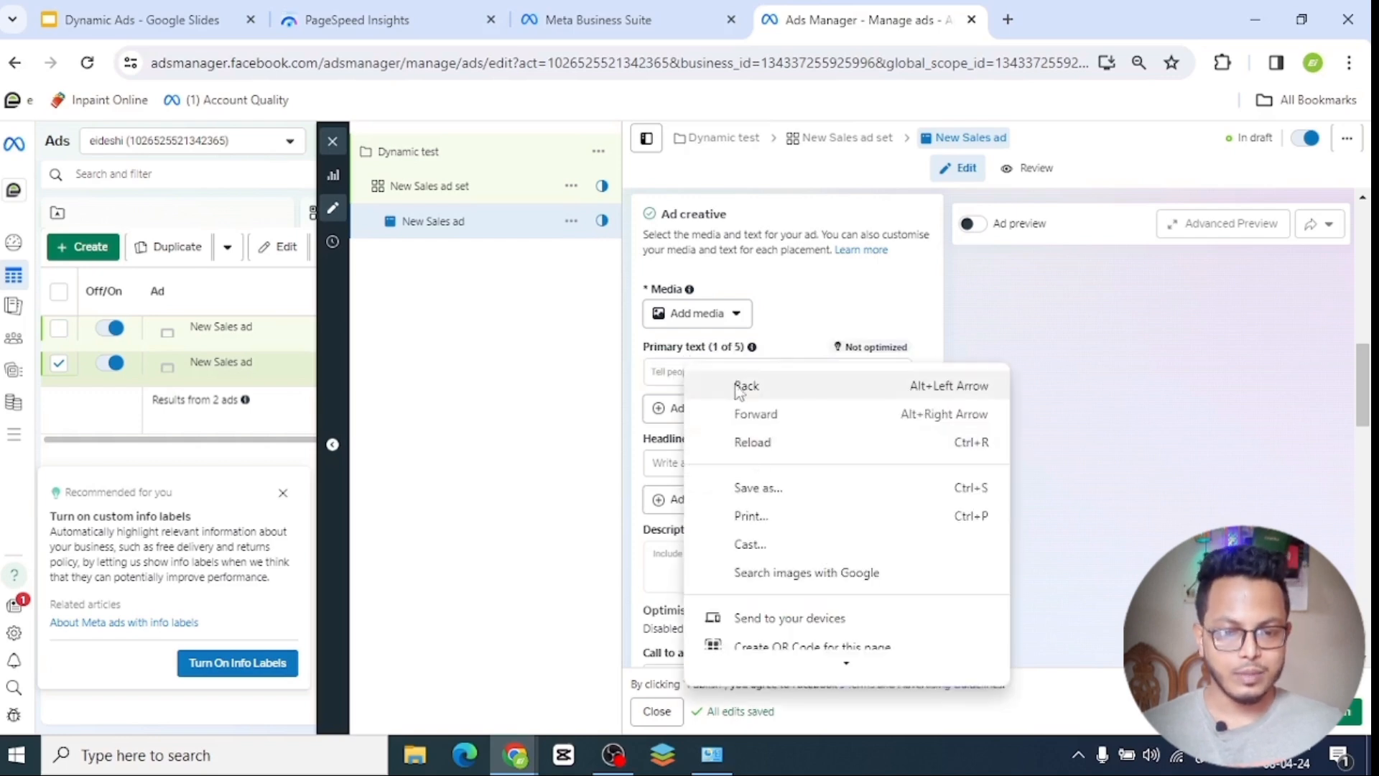
click(1200, 363)
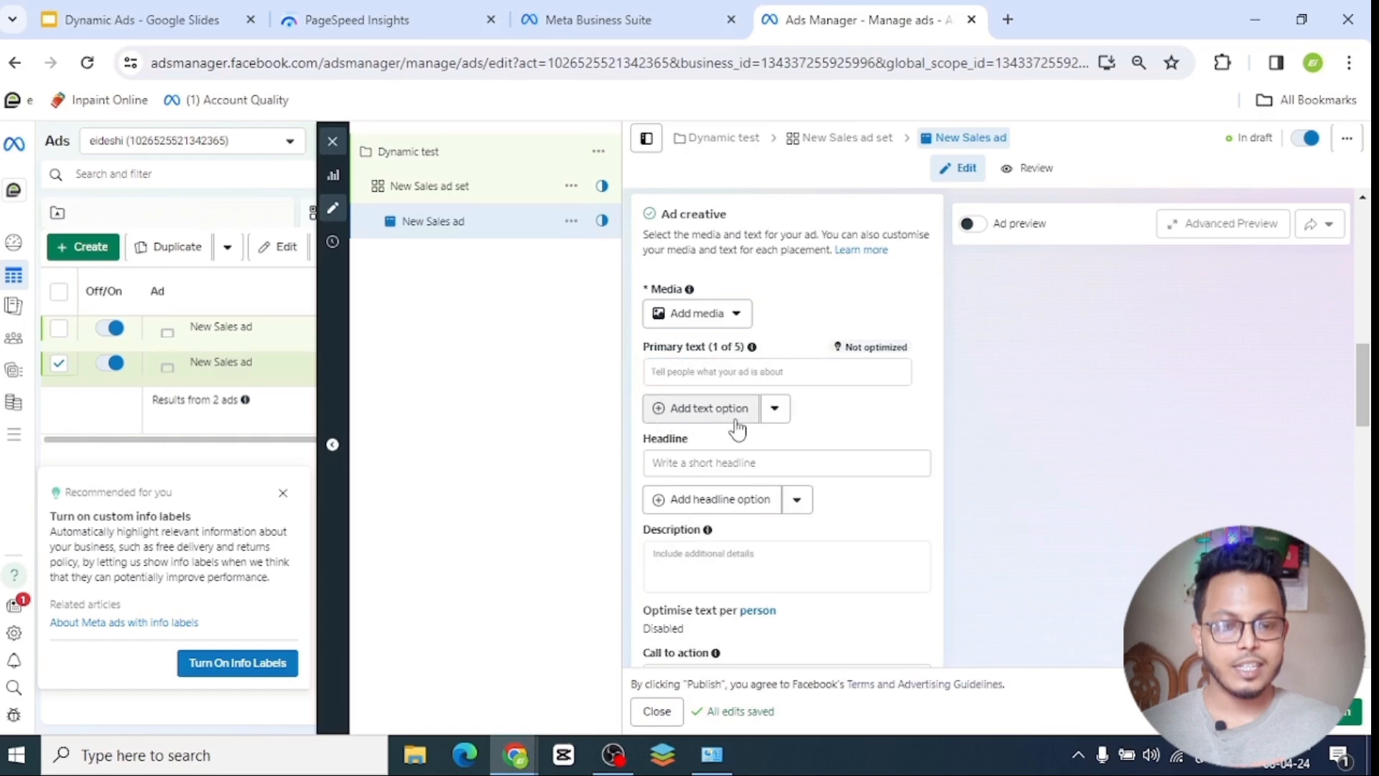
click(702, 370)
text(Get 40% Off on Mi Trimmer)
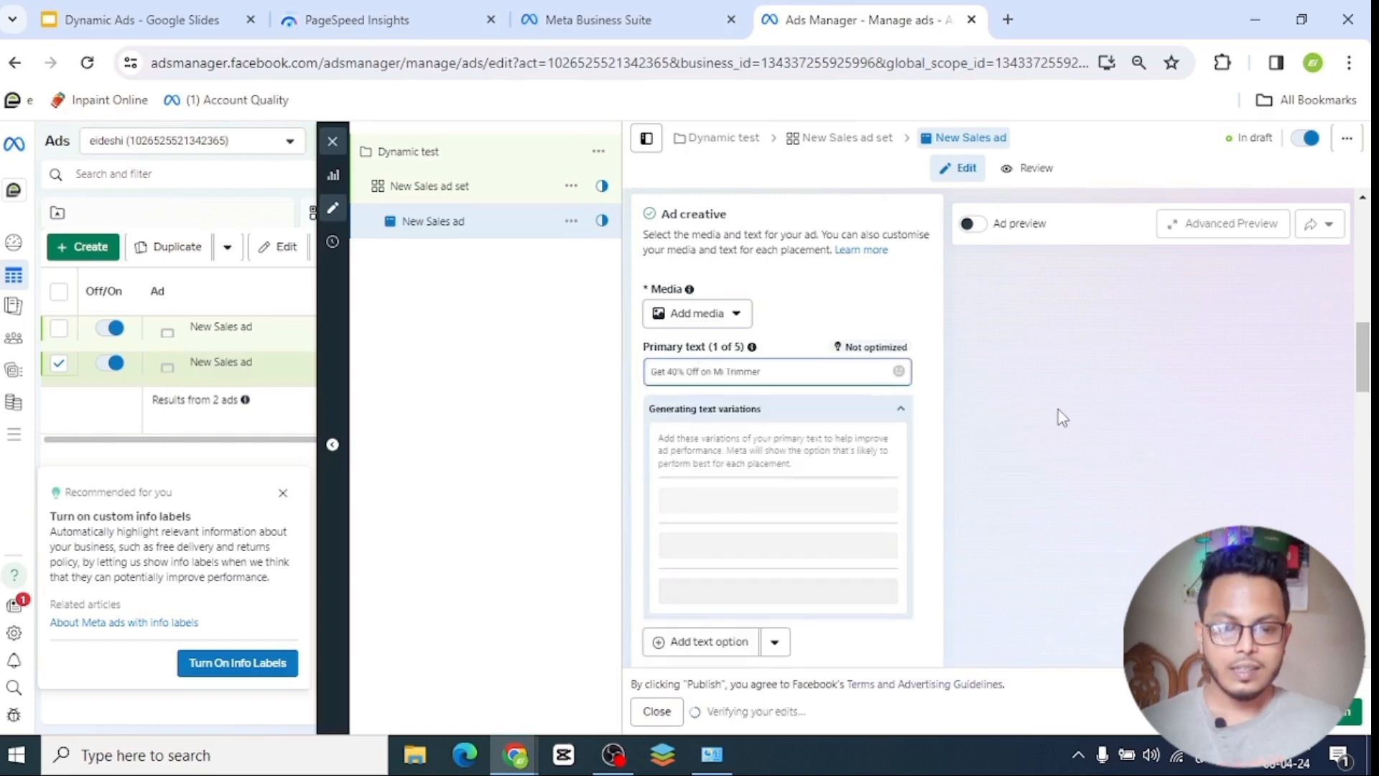
Read through the suggested text variations for the primary text and collapse the list.
scroll(754, 473, down, 2)
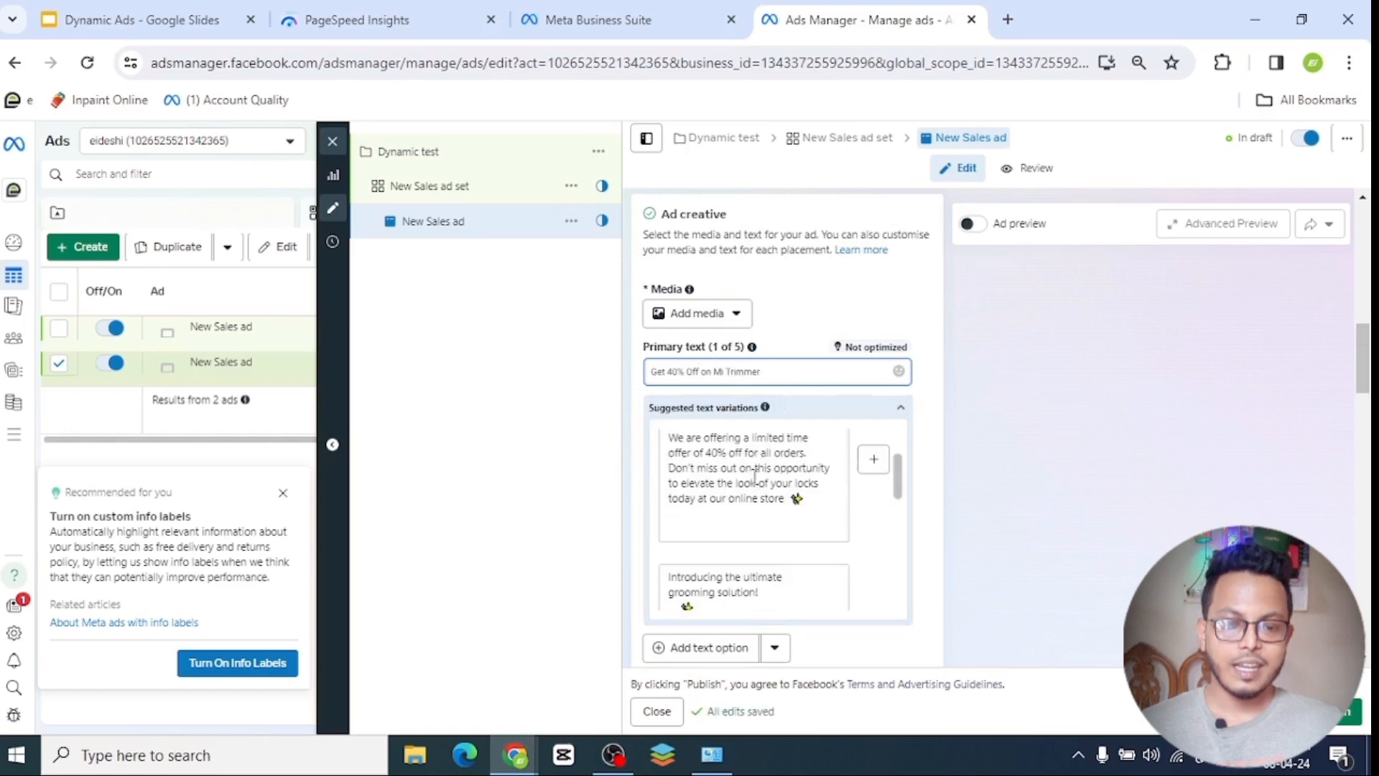
scroll(746, 478, down, 2)
scroll(771, 497, up, 3)
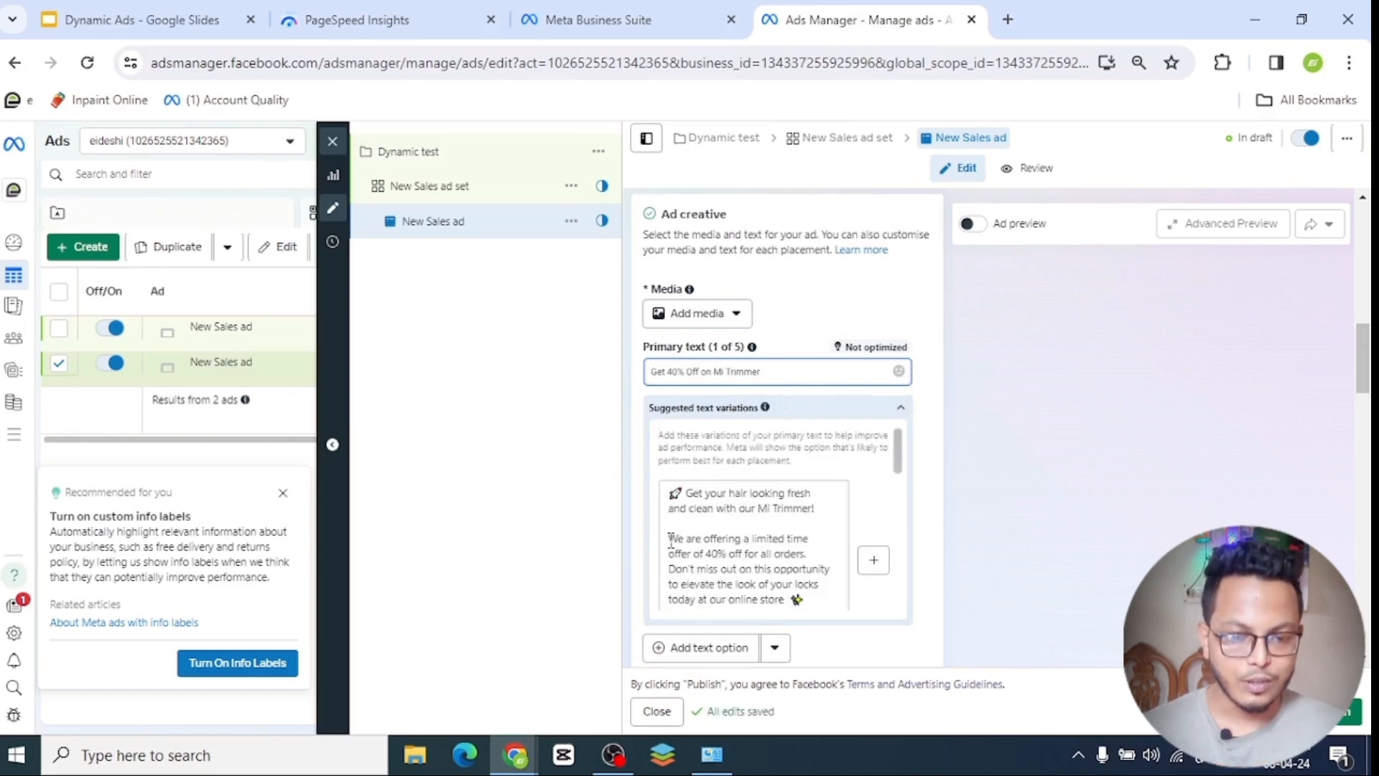
scroll(721, 540, down, 2)
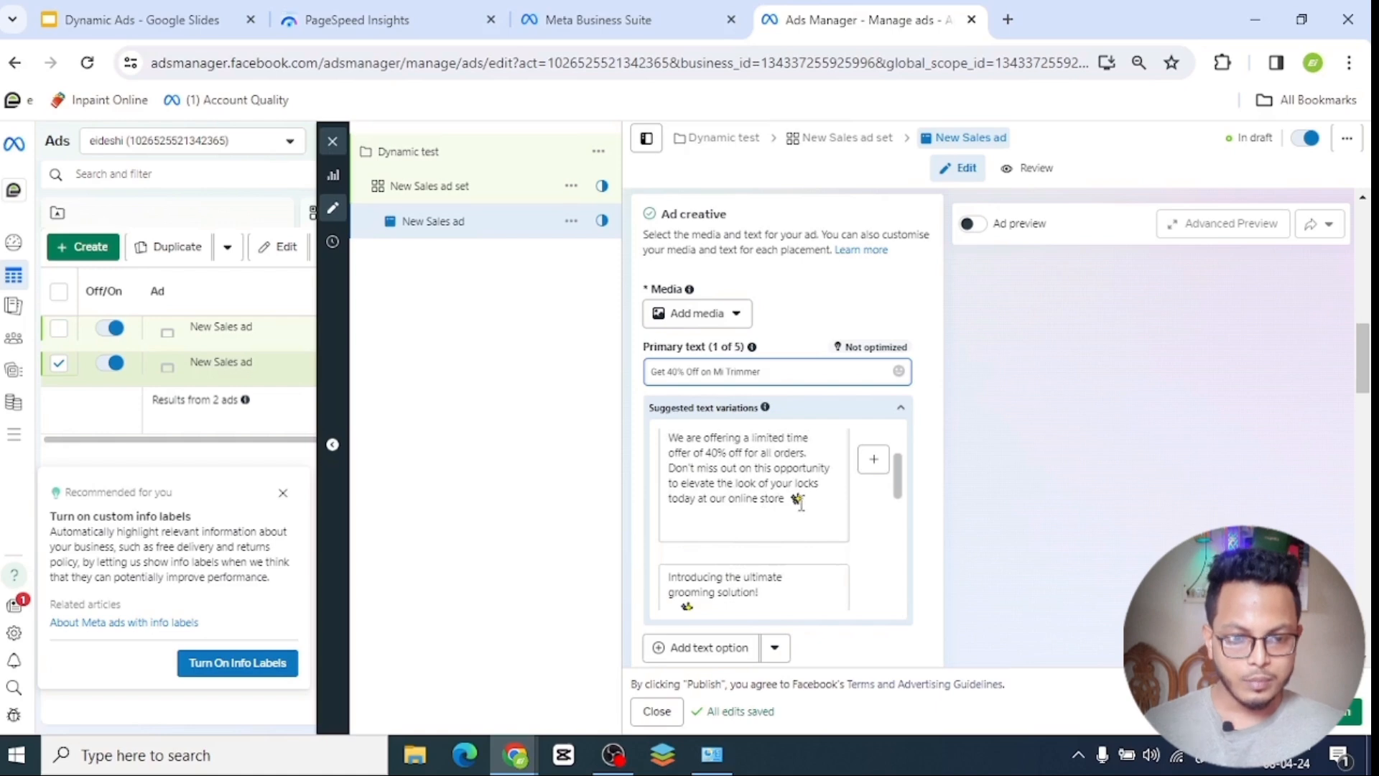
scroll(723, 510, down, 6)
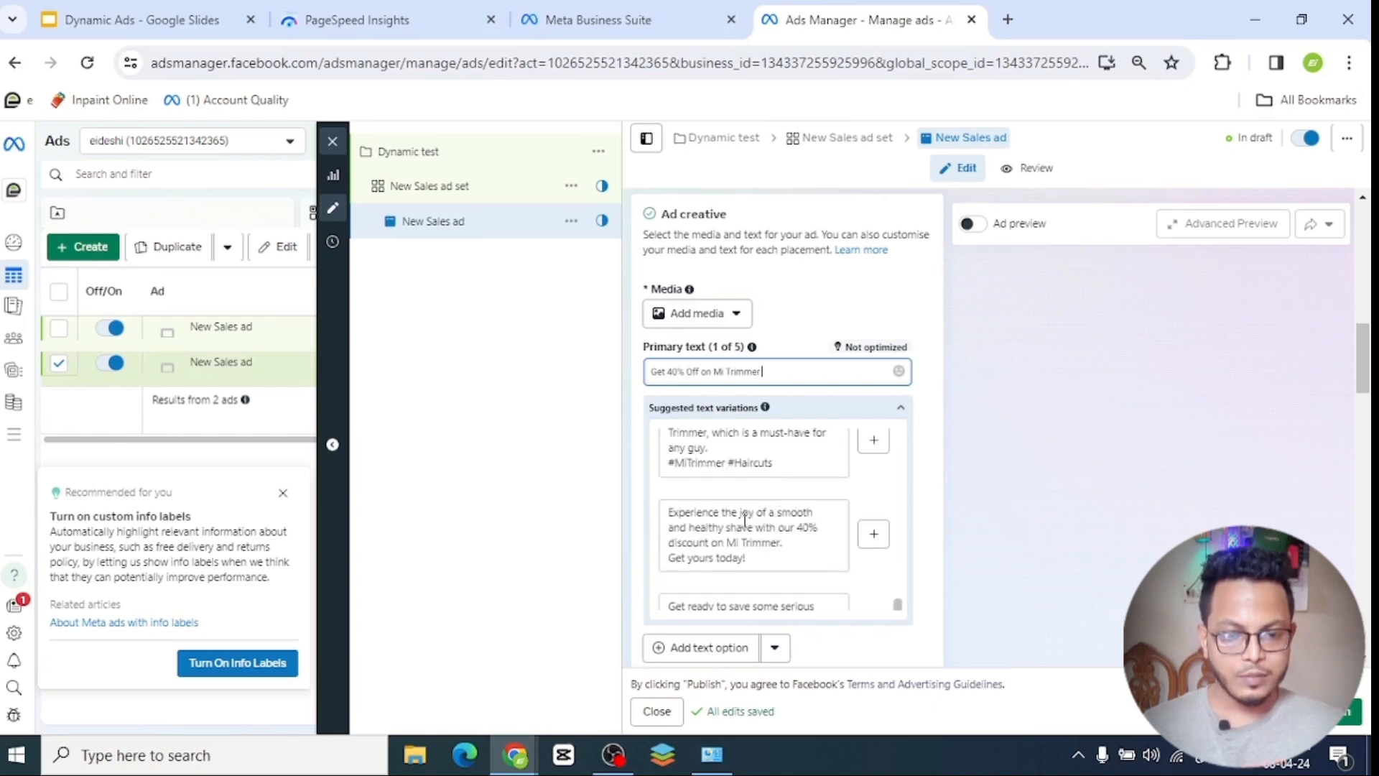
scroll(764, 520, up, 5)
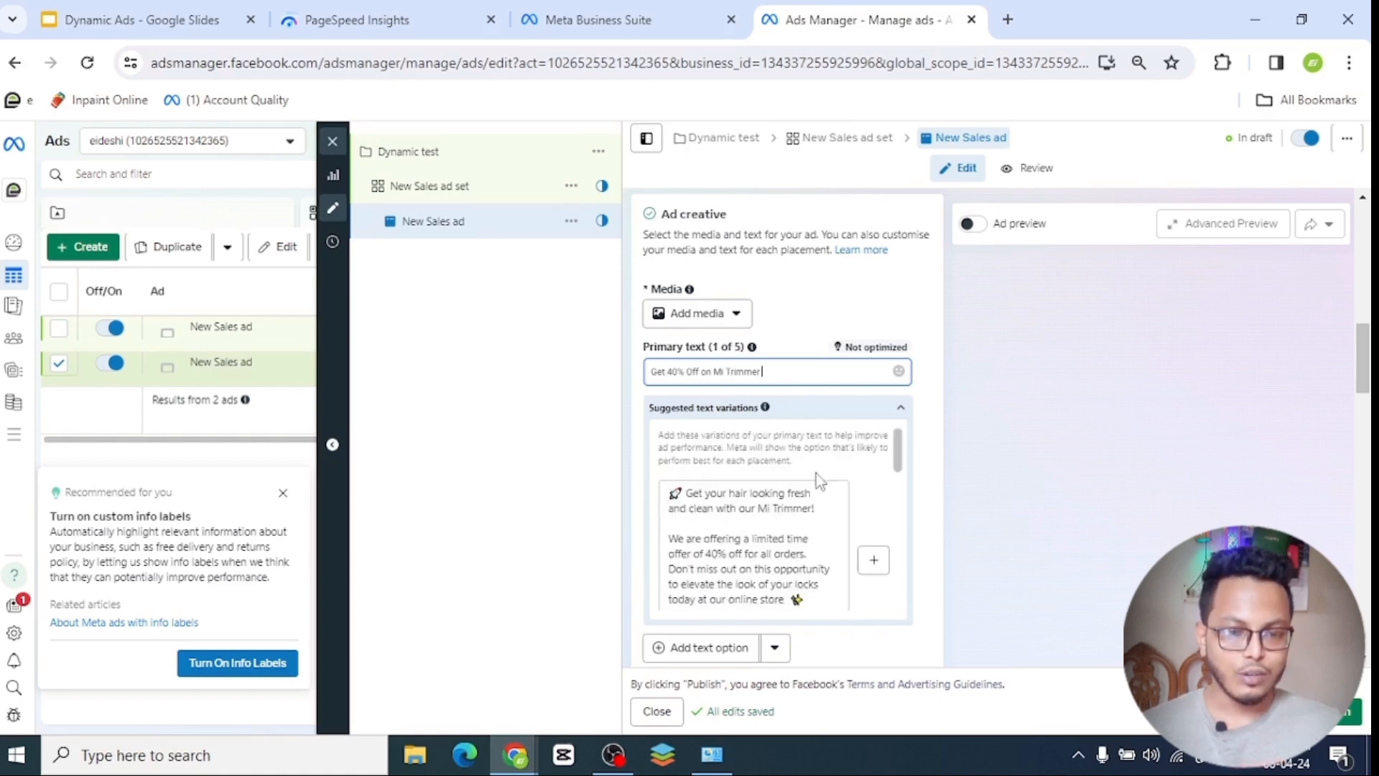
click(900, 416)
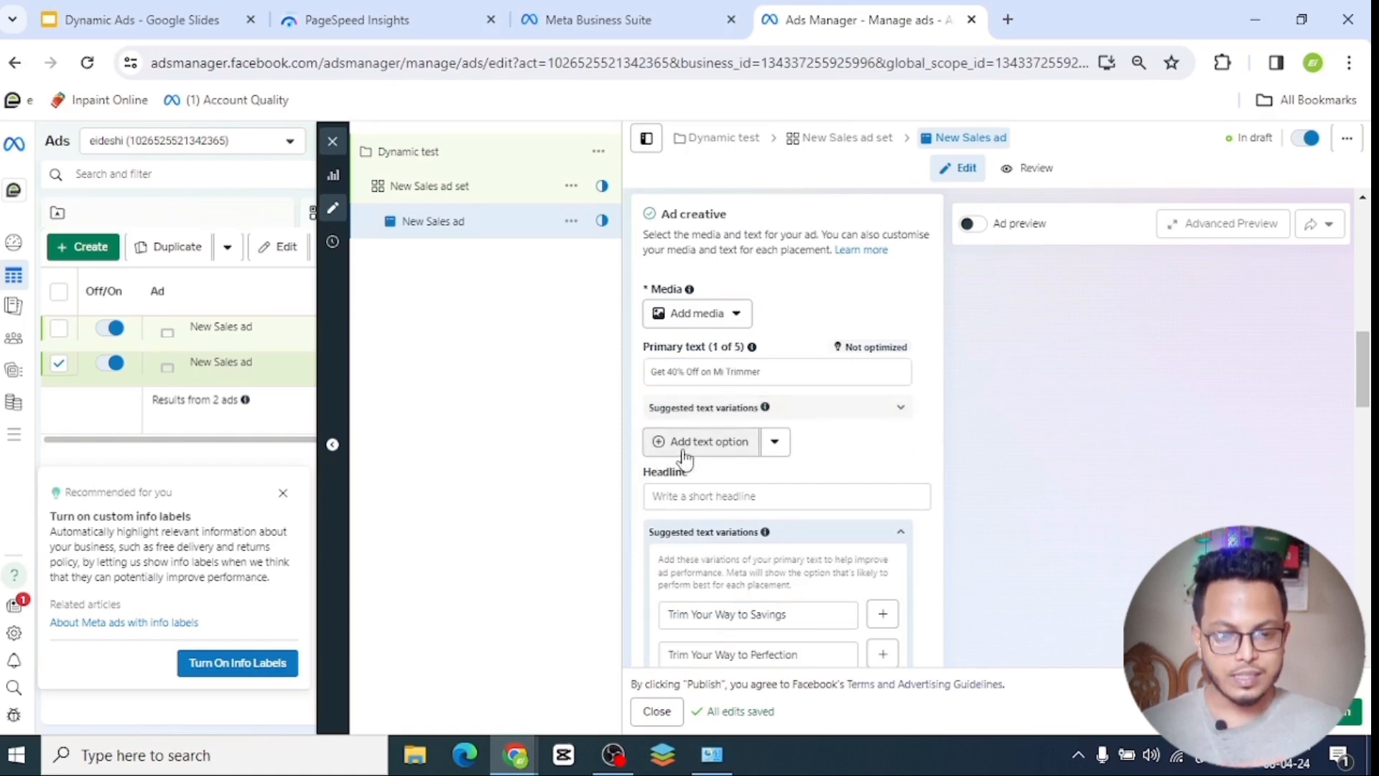
click(717, 446)
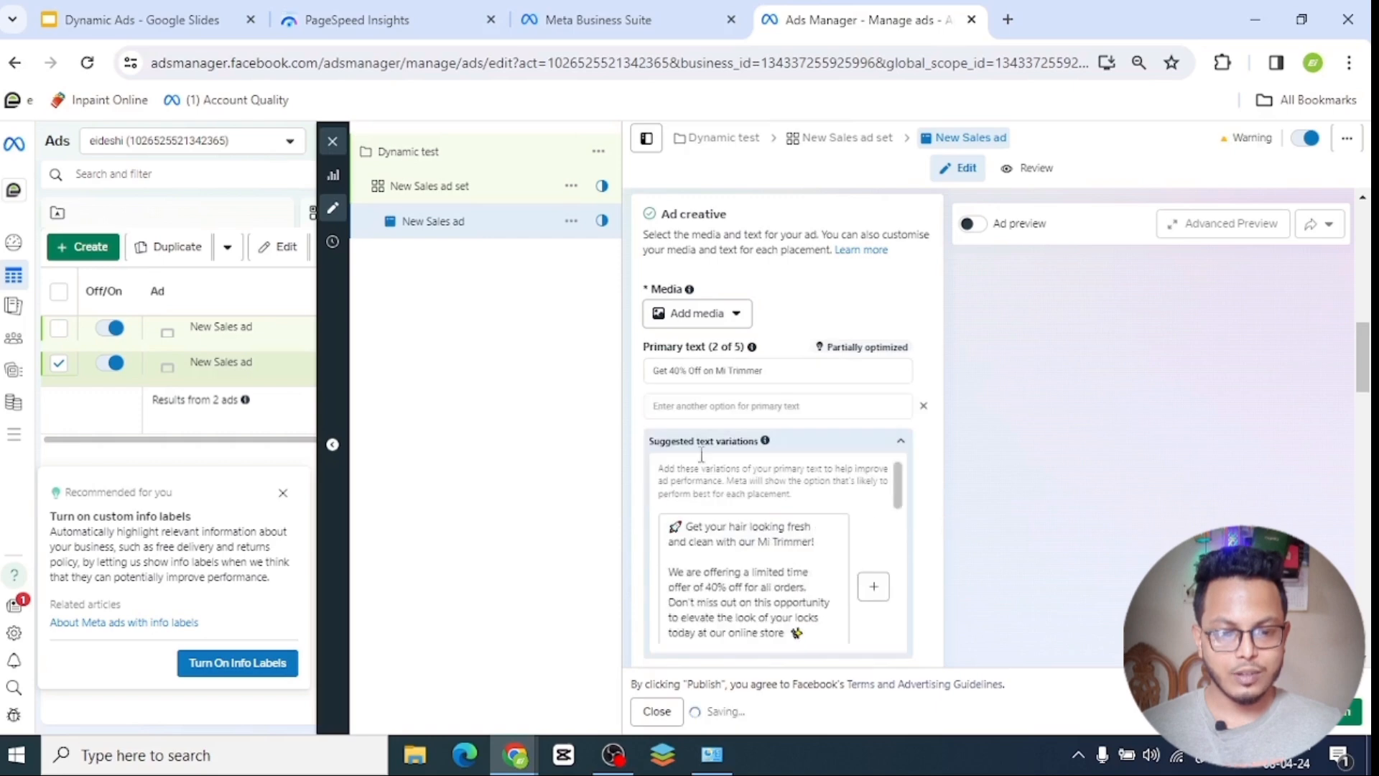
click(740, 407)
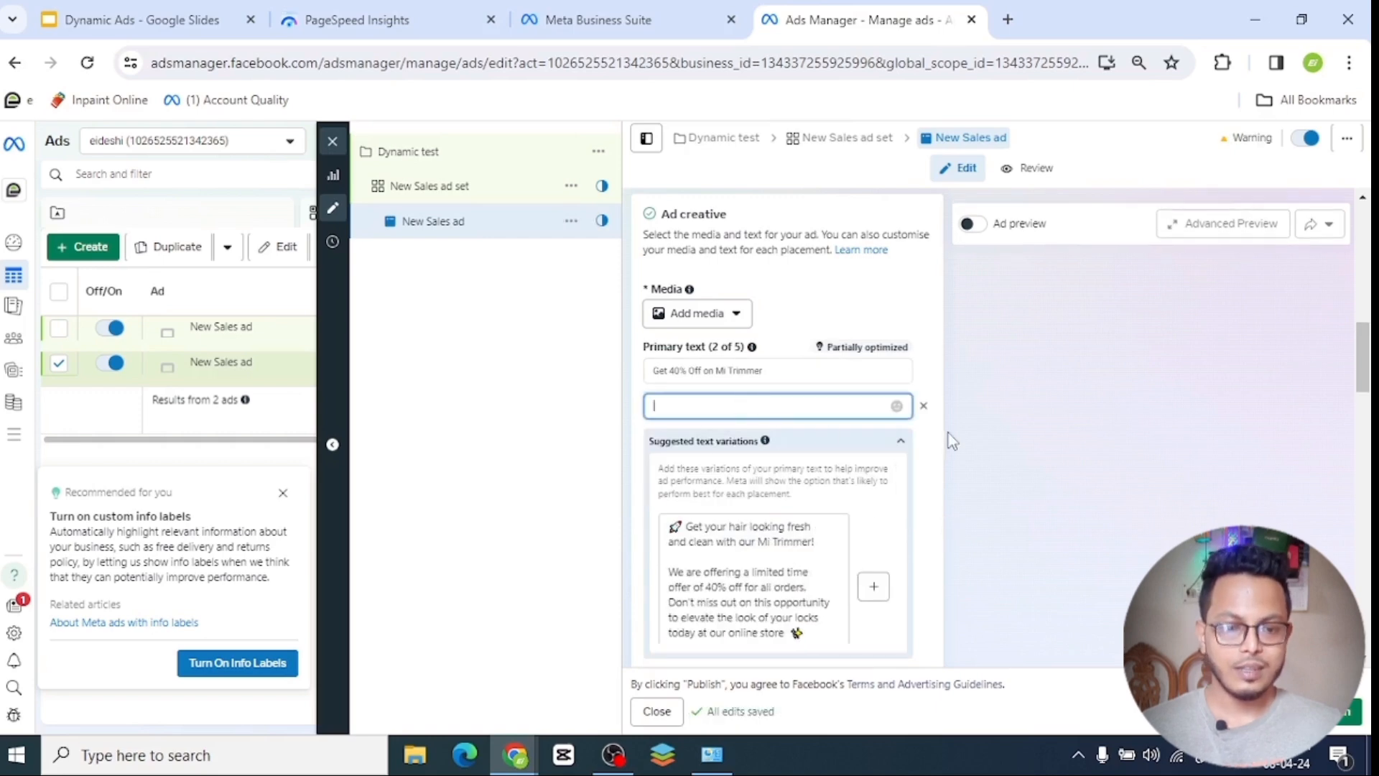
click(924, 406)
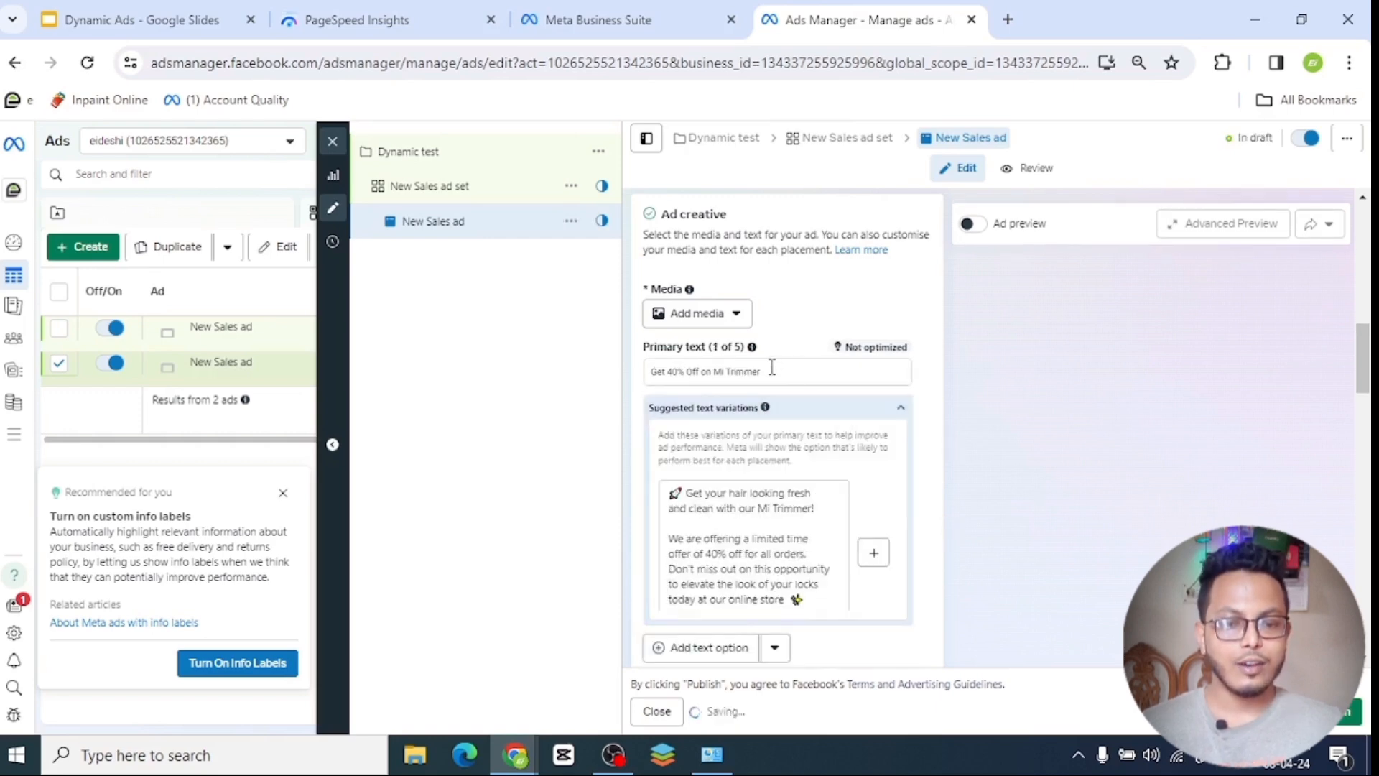
scroll(743, 391, up, 3)
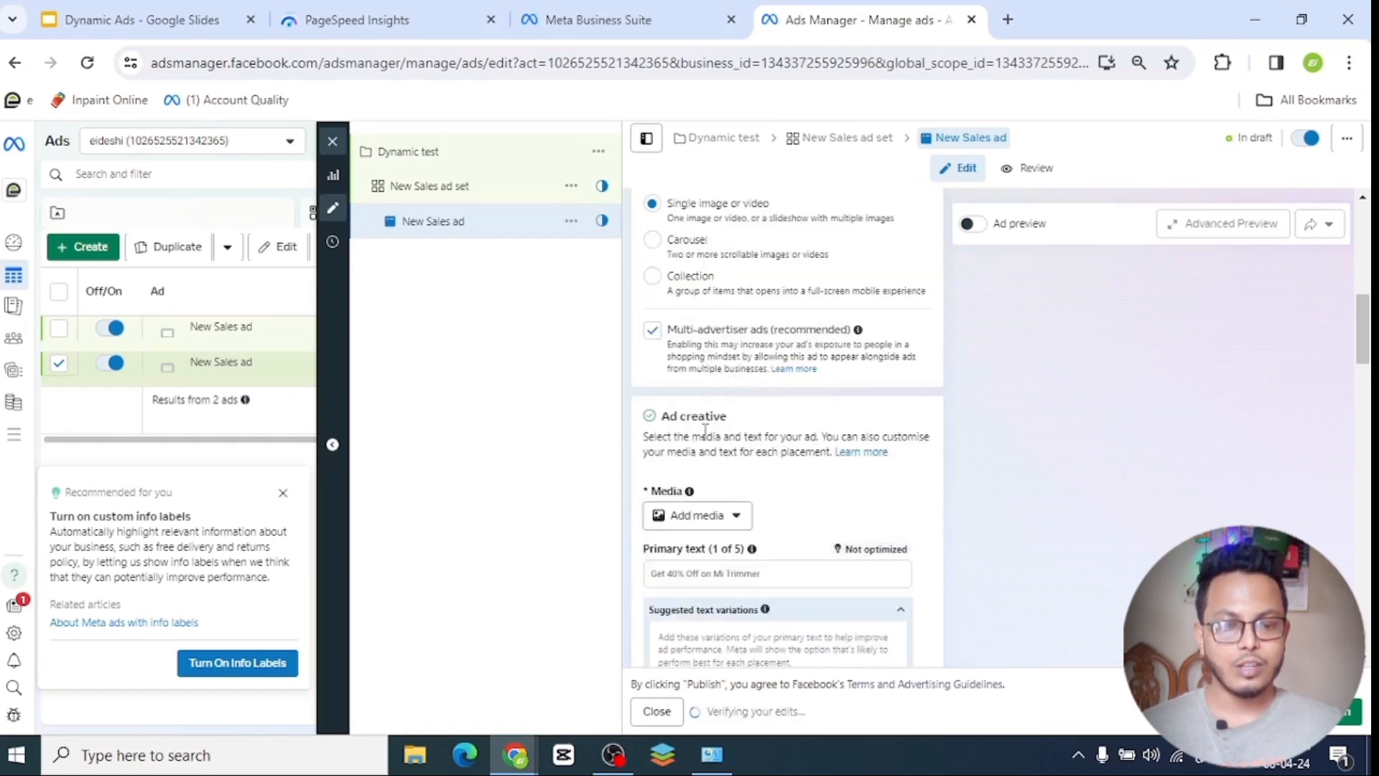
click(900, 610)
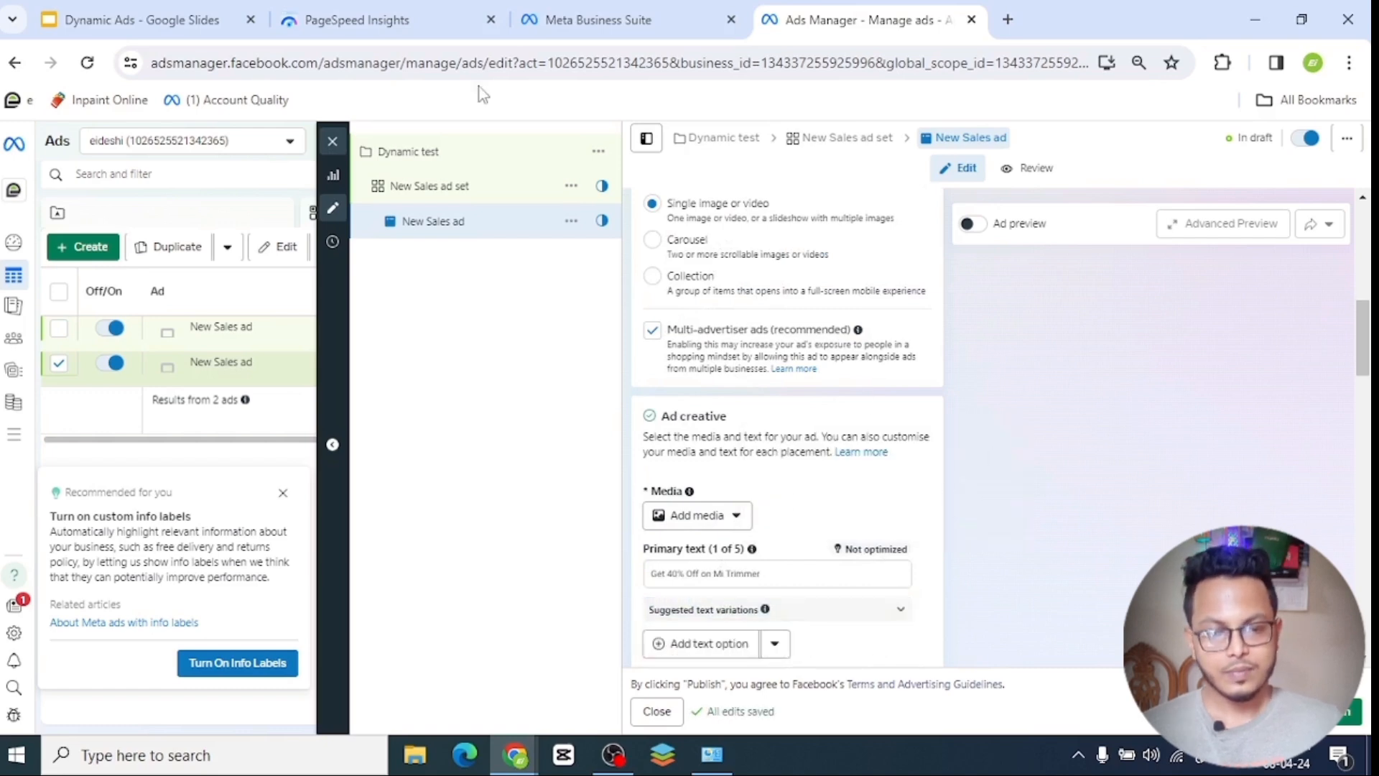
Turn on dynamic creative for the New Sales ad set and accept the notice on how it works.
click(440, 191)
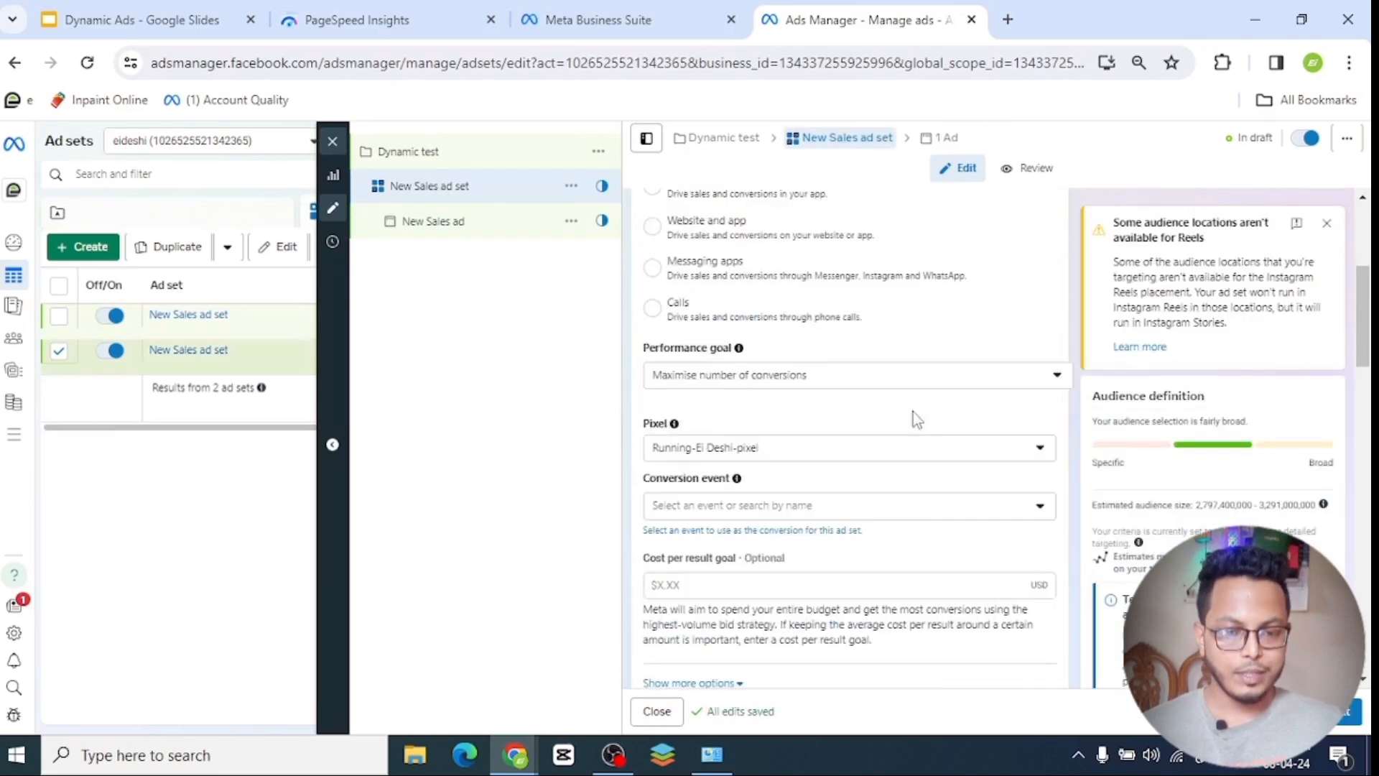
scroll(916, 431, down, 5)
scroll(923, 476, up, 4)
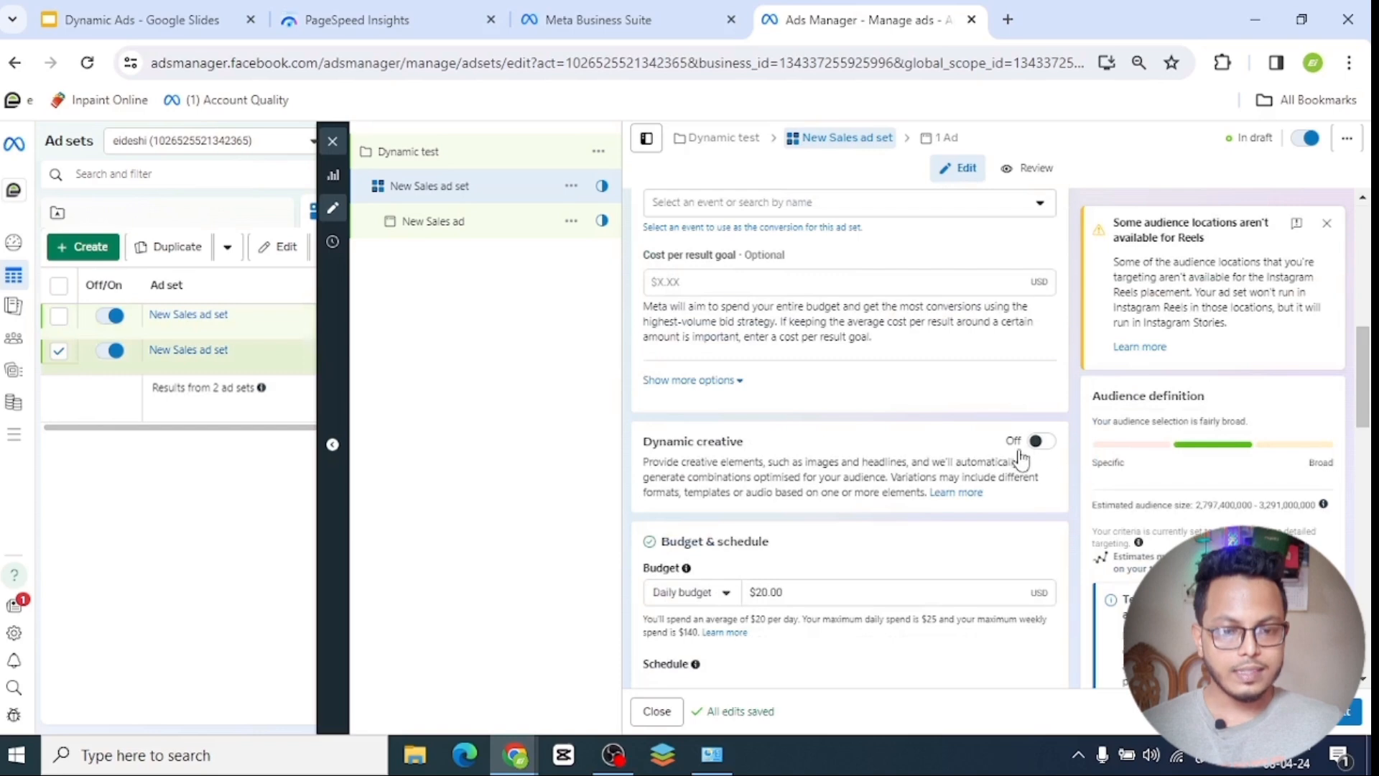
click(1040, 441)
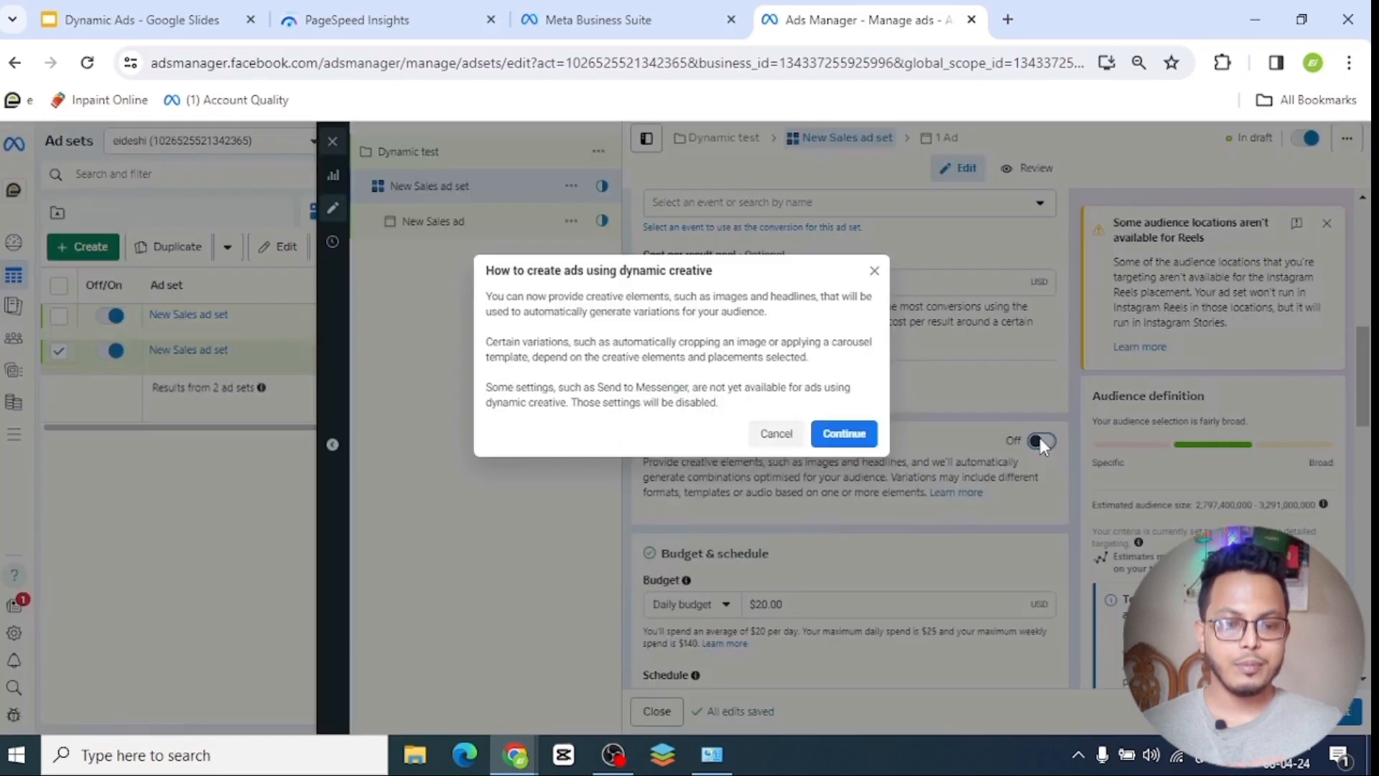
click(843, 433)
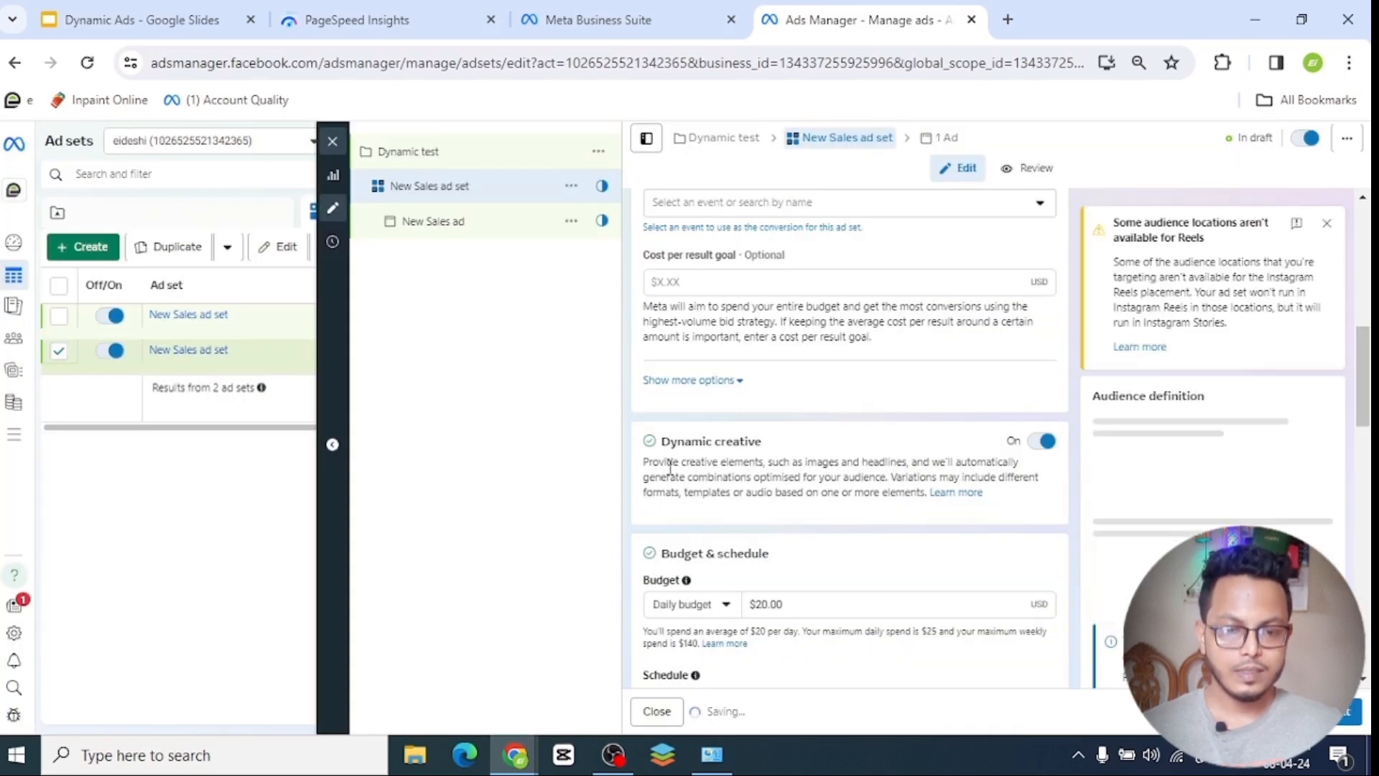
Open the New Sales ad and examine its format, media and text options, collapsing the suggested variations for primary text and headline.
click(502, 224)
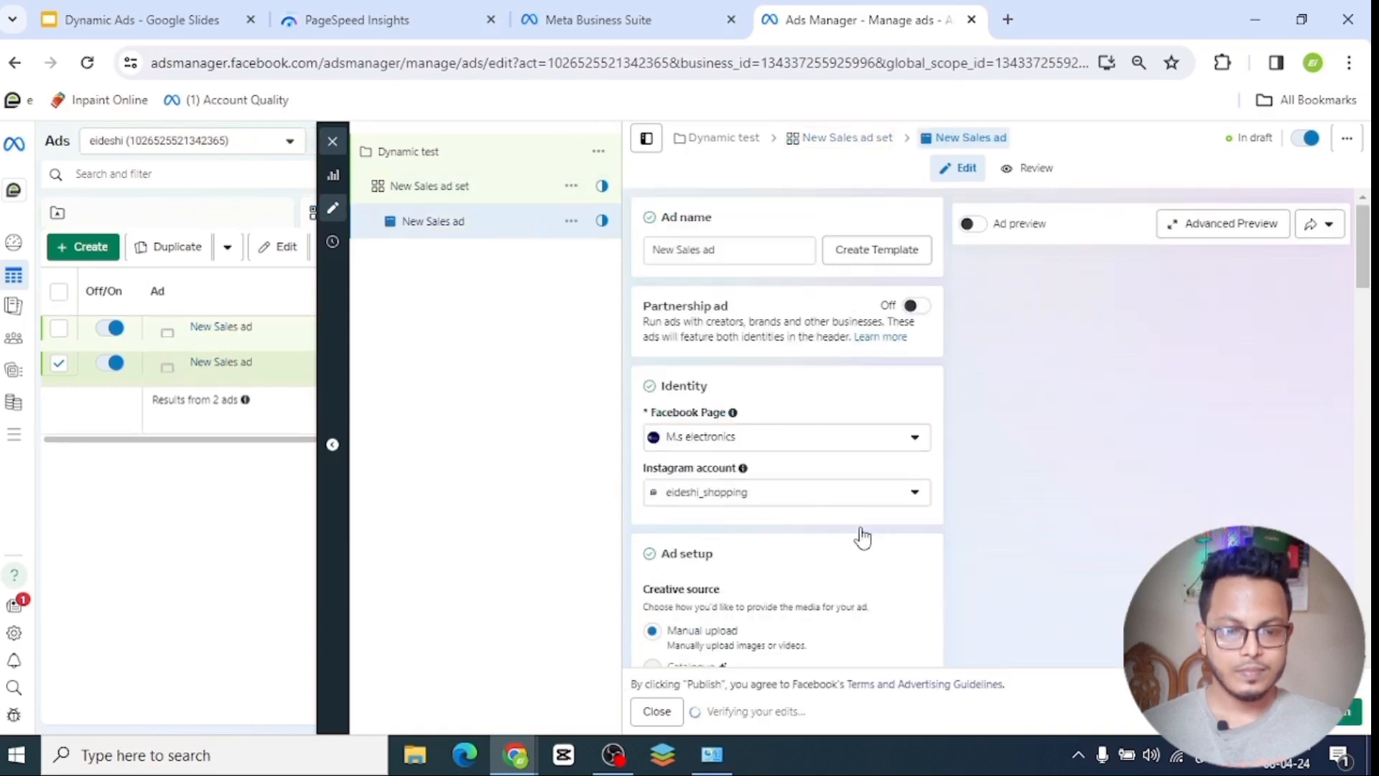
scroll(812, 397, down, 1)
scroll(813, 397, down, 5)
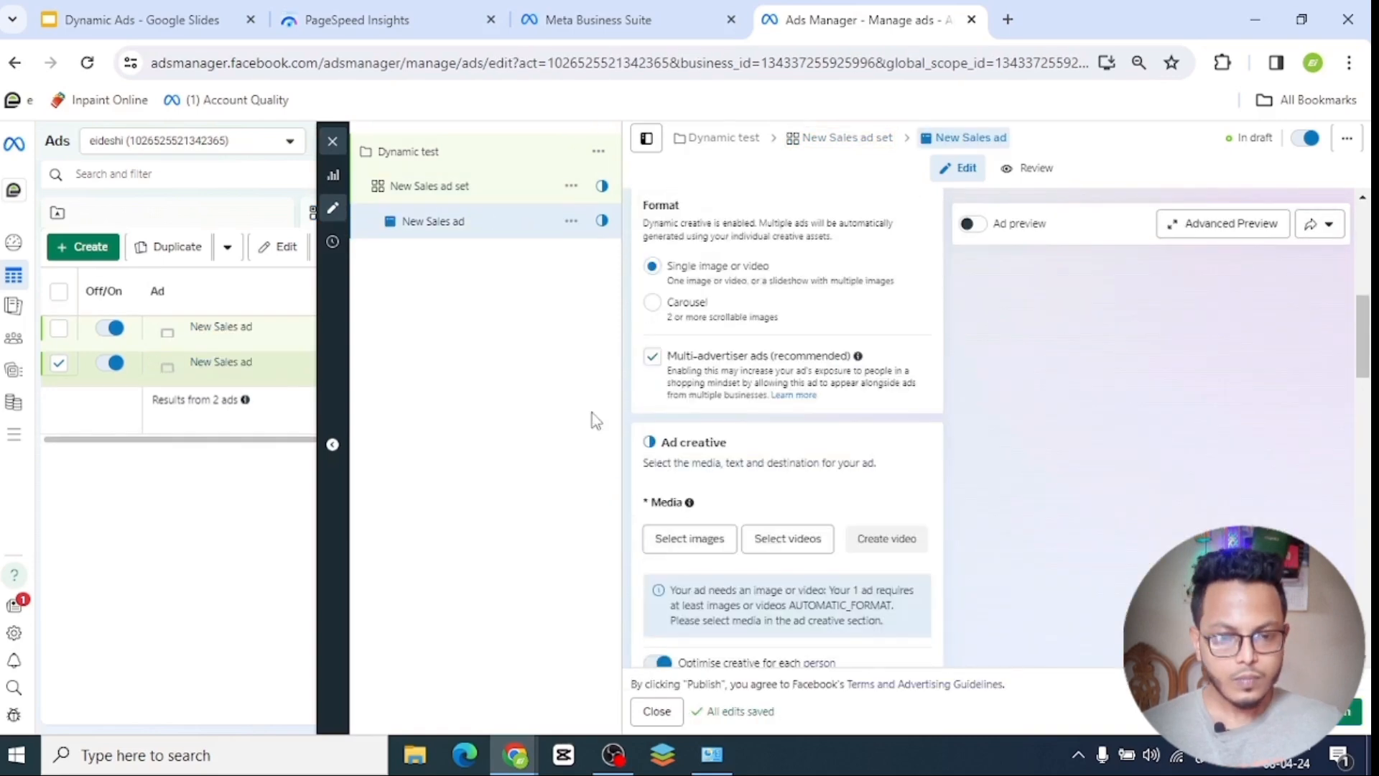
scroll(795, 422, down, 1)
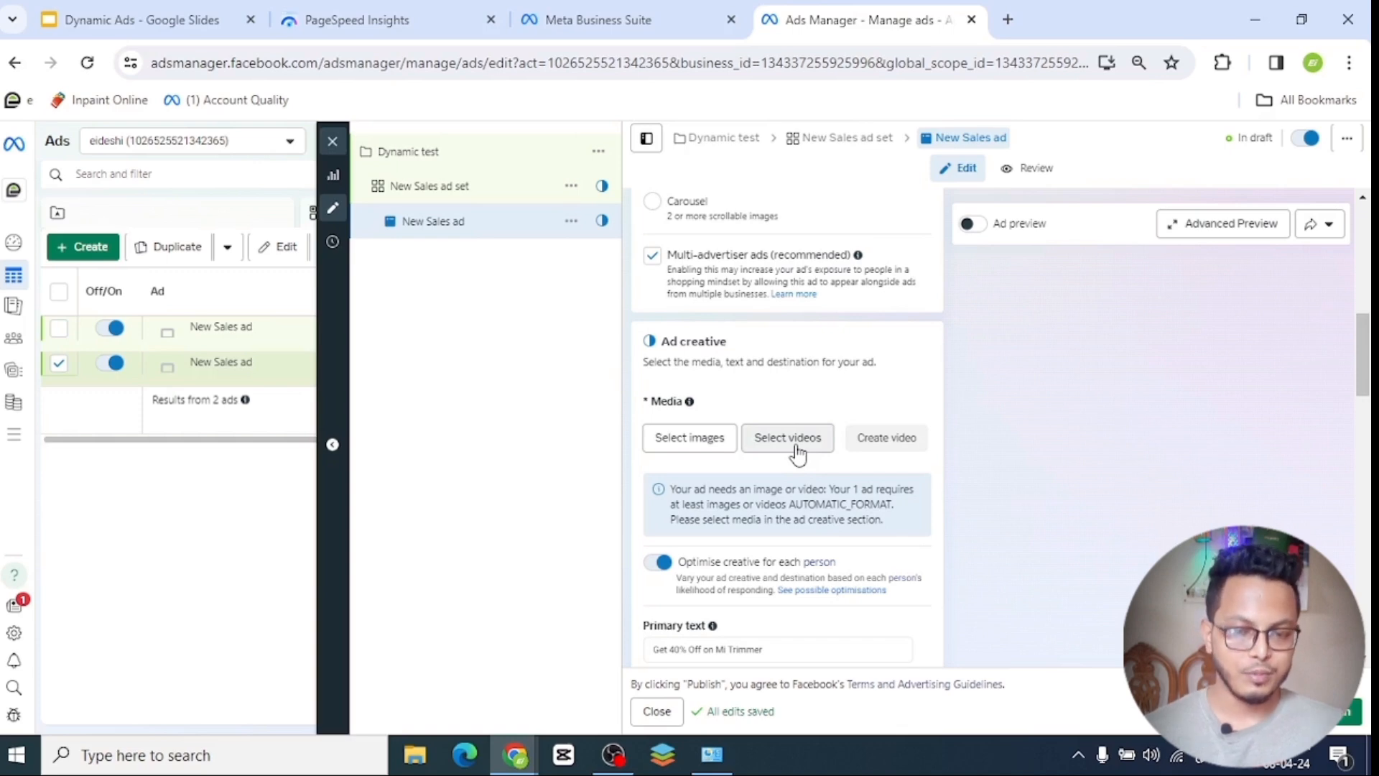
scroll(782, 388, down, 1)
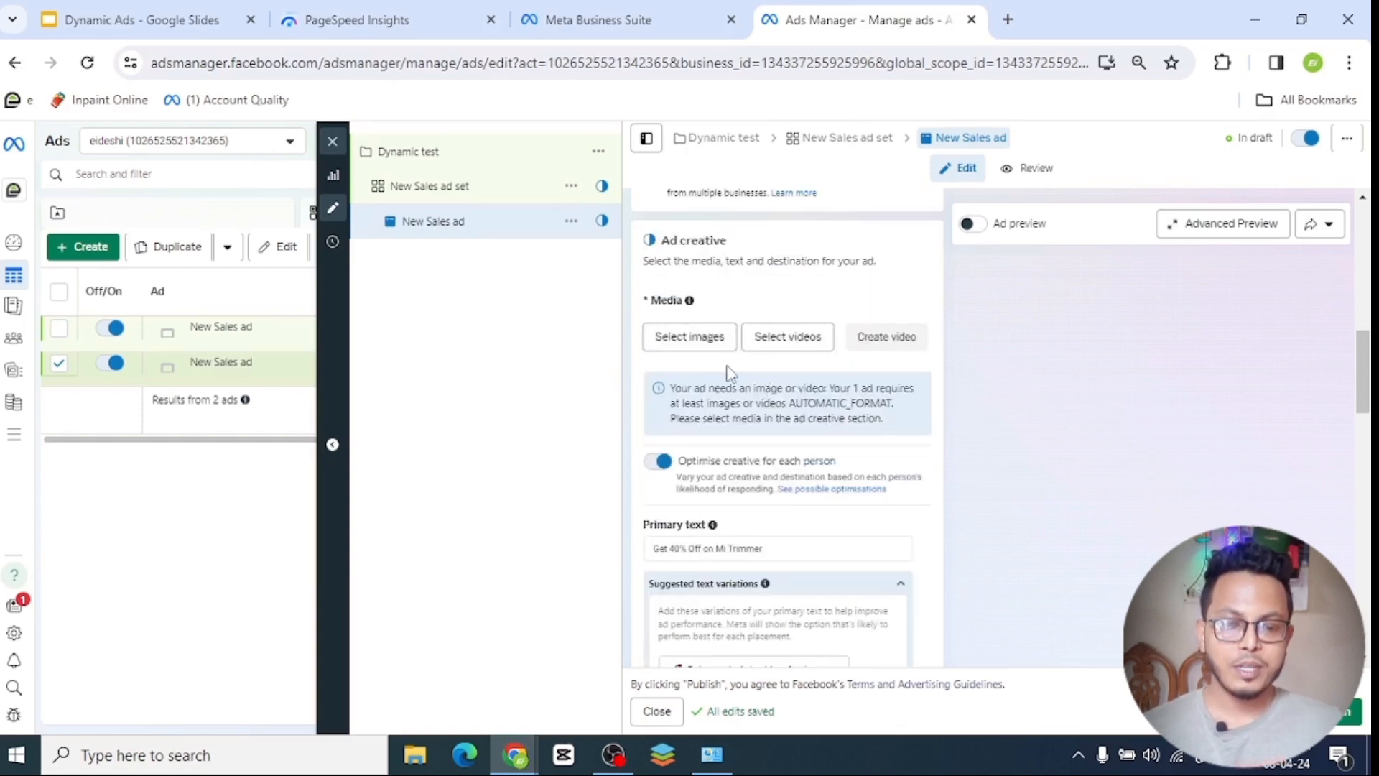
scroll(732, 374, down, 2)
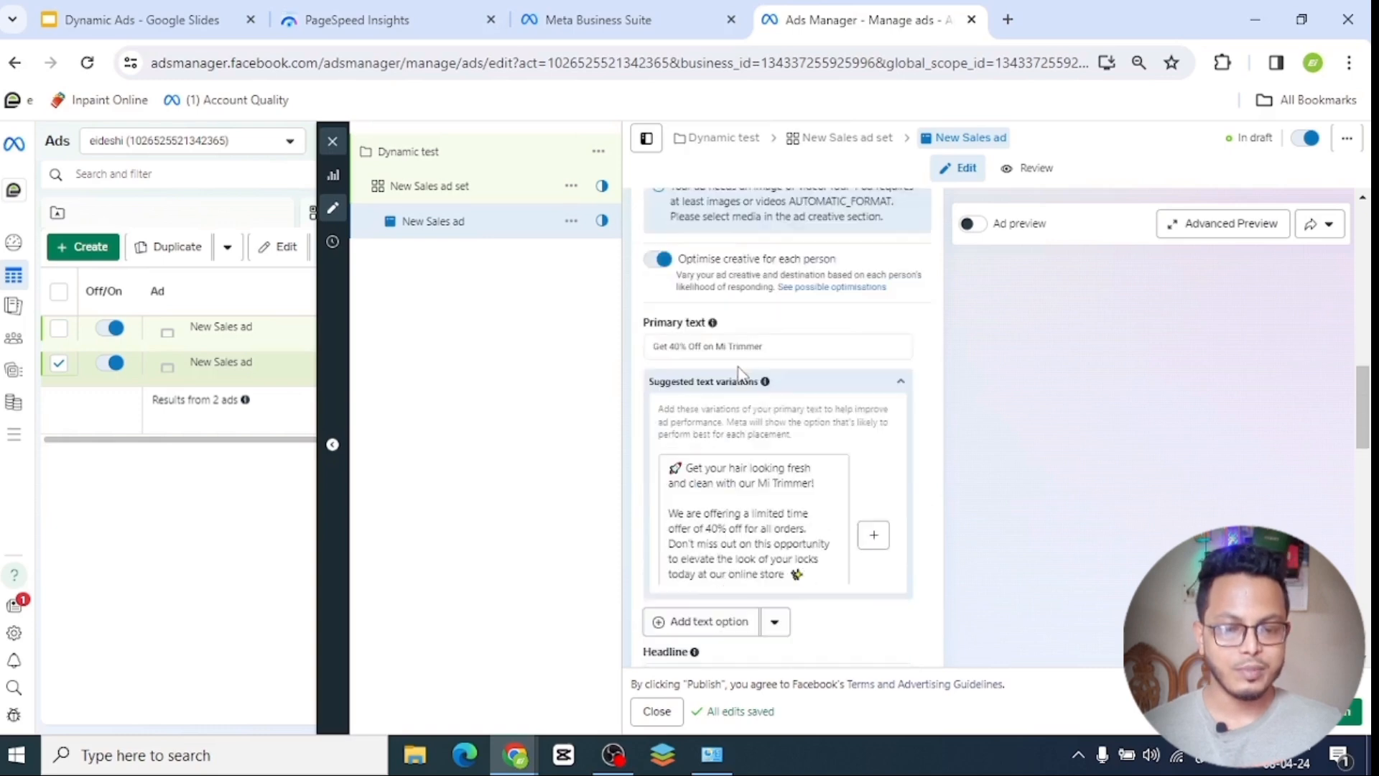
click(898, 385)
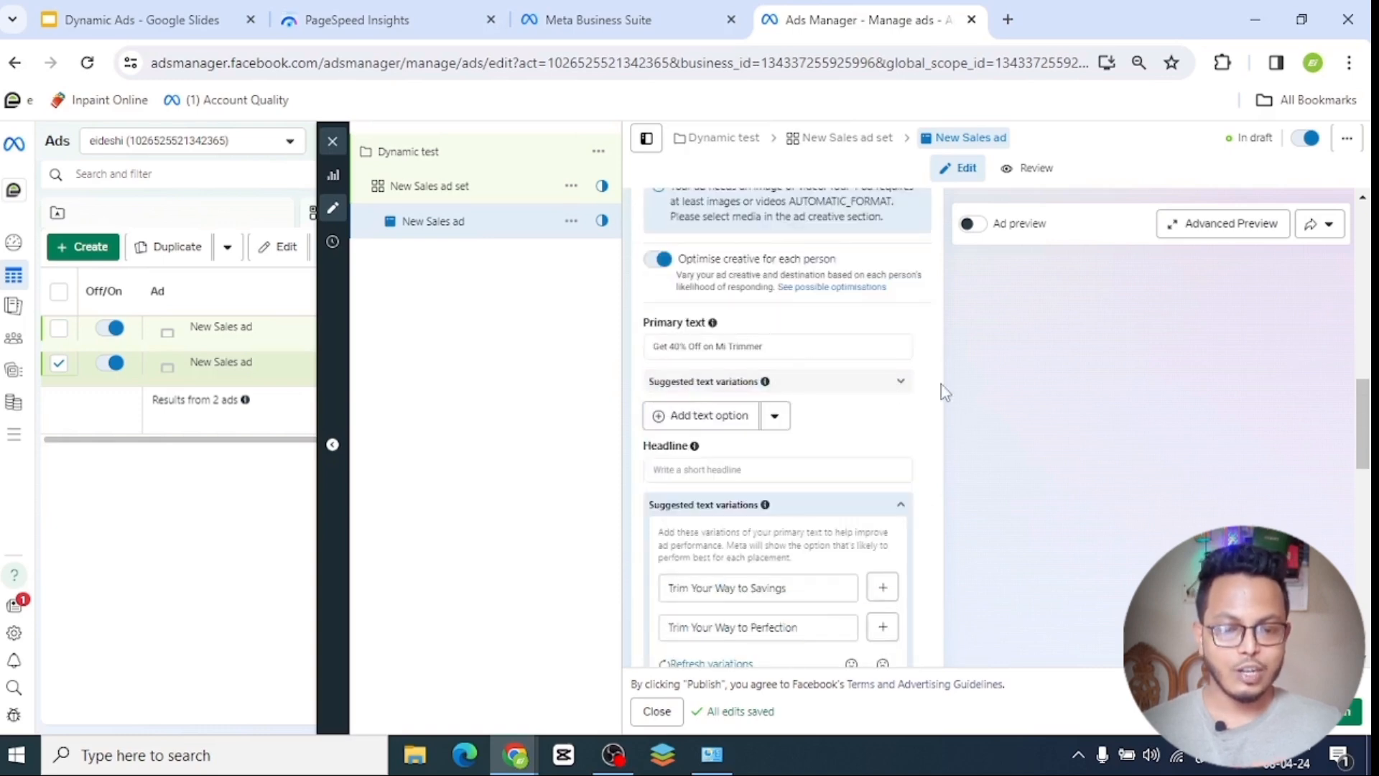
click(900, 504)
scroll(840, 492, down, 1)
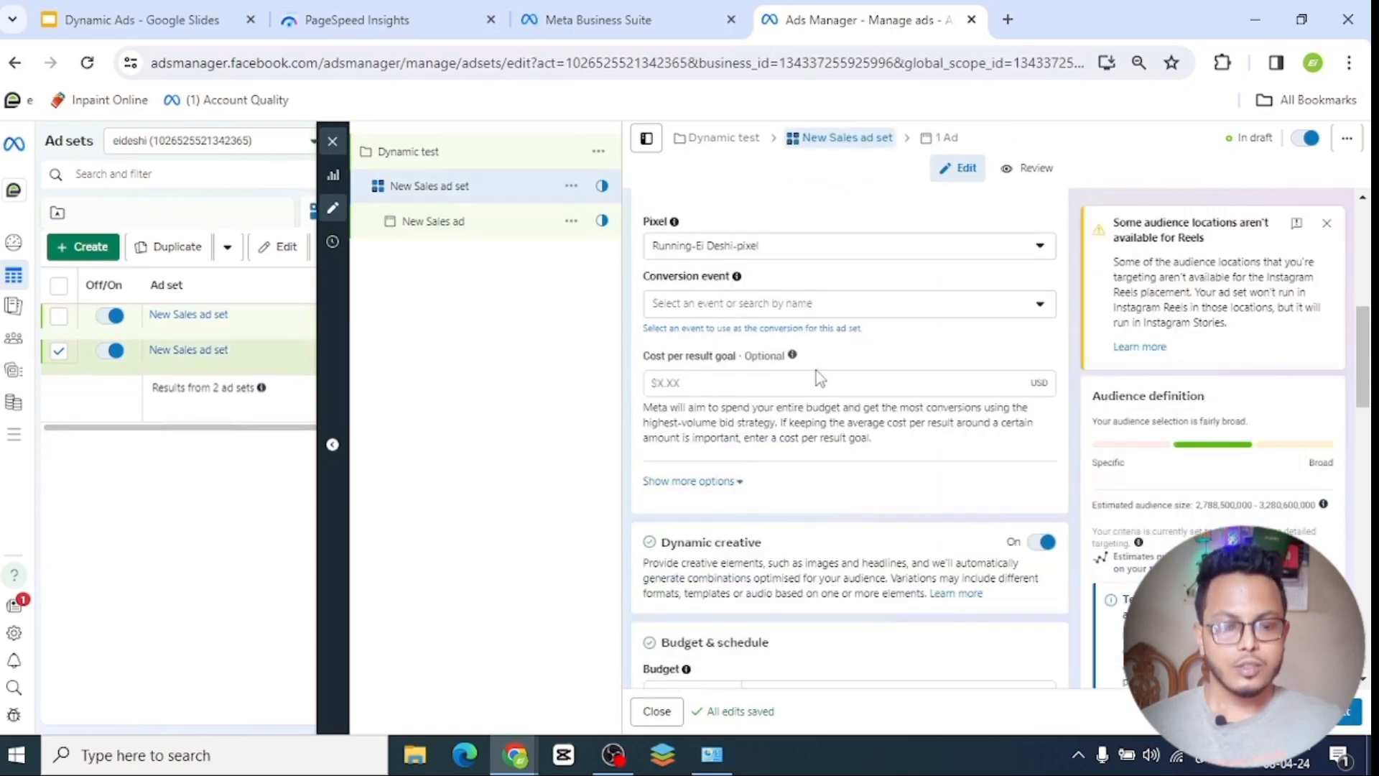
Read the dynamic creative description in the ad set, covering creative elements, automatic combinations and variations.
scroll(816, 369, down, 3)
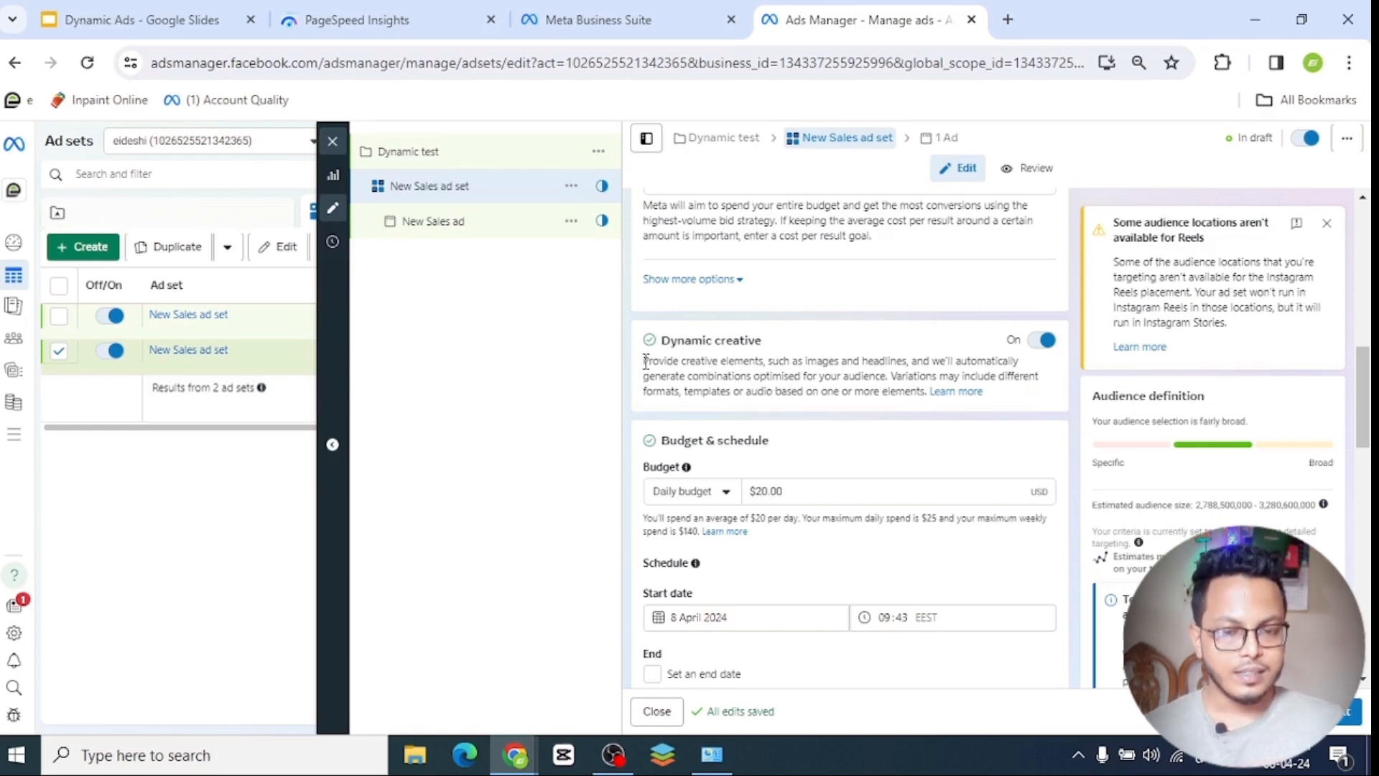
drag(642, 361, 899, 366)
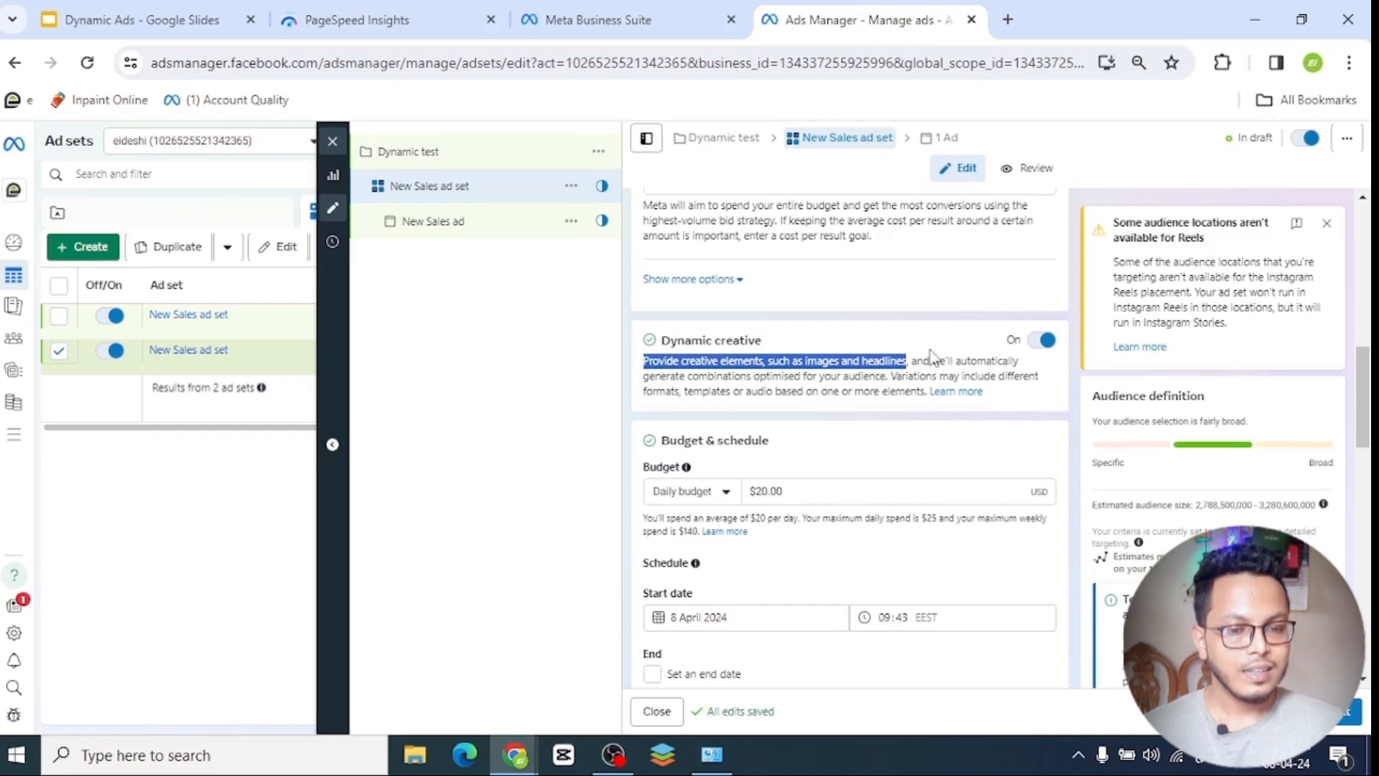
drag(688, 376, 1018, 383)
click(650, 408)
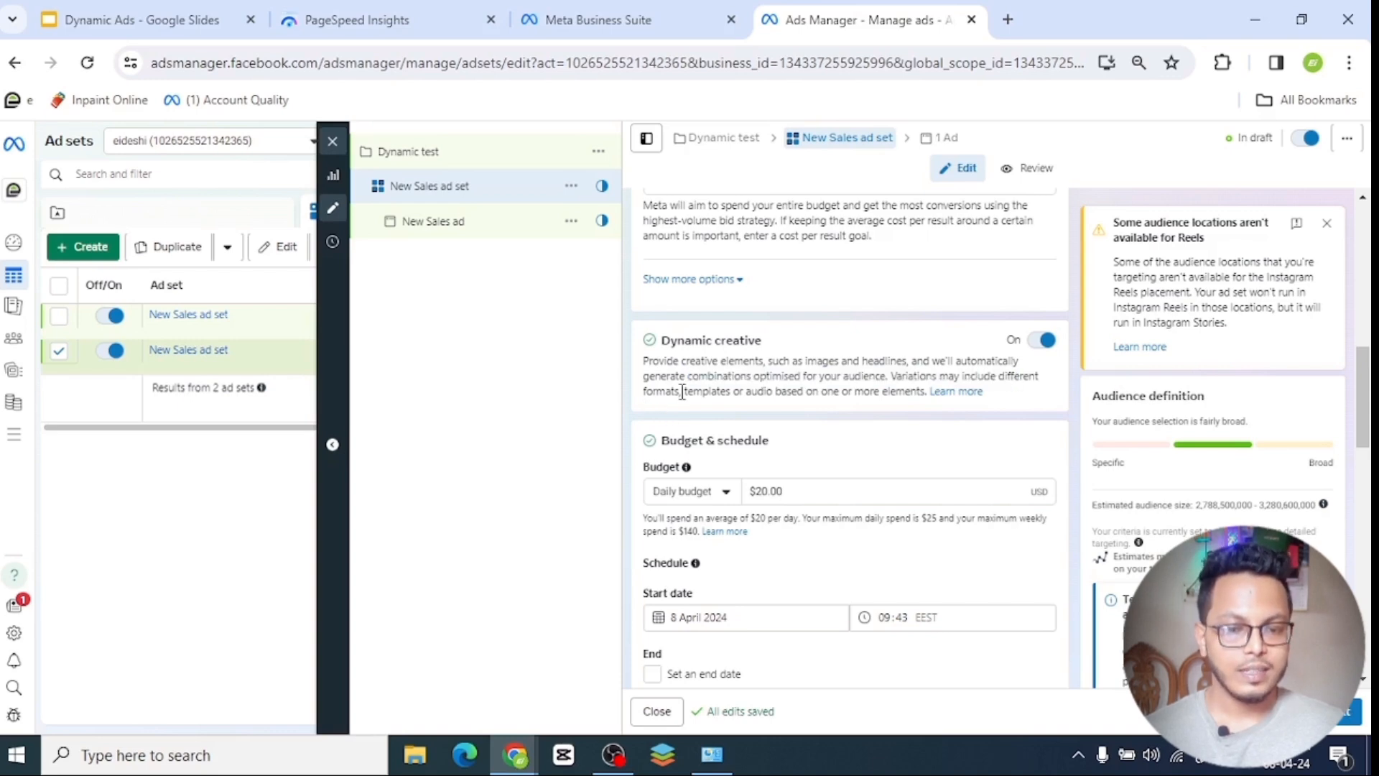
drag(681, 391, 783, 408)
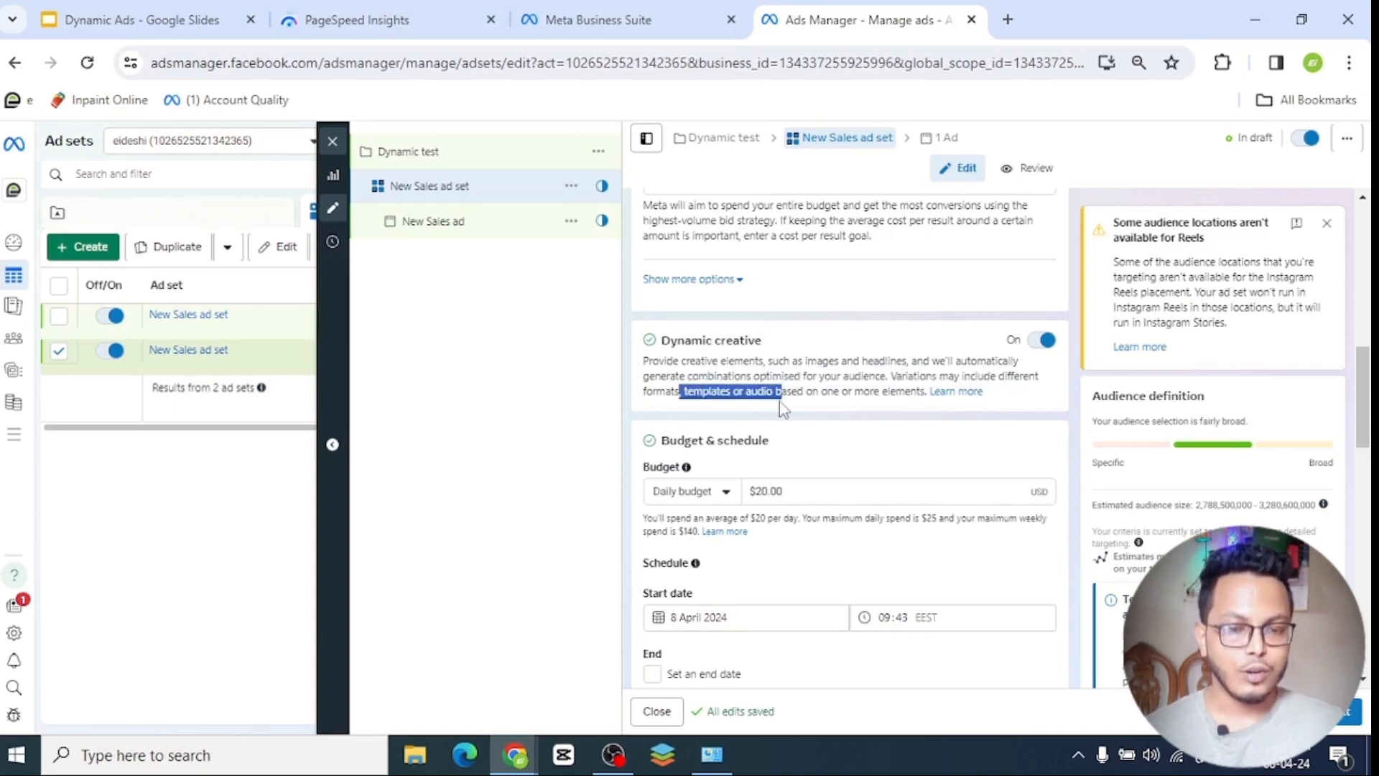
click(819, 408)
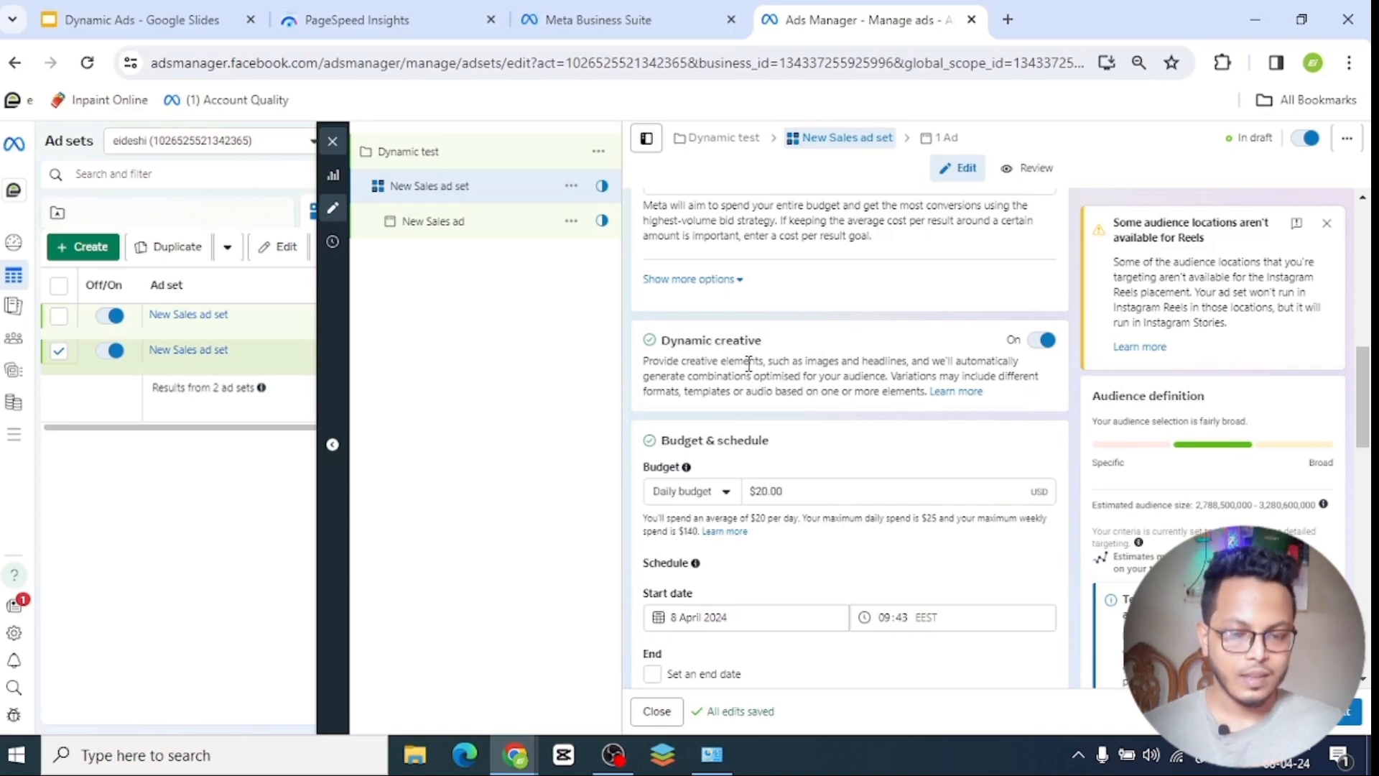
scroll(751, 368, down, 2)
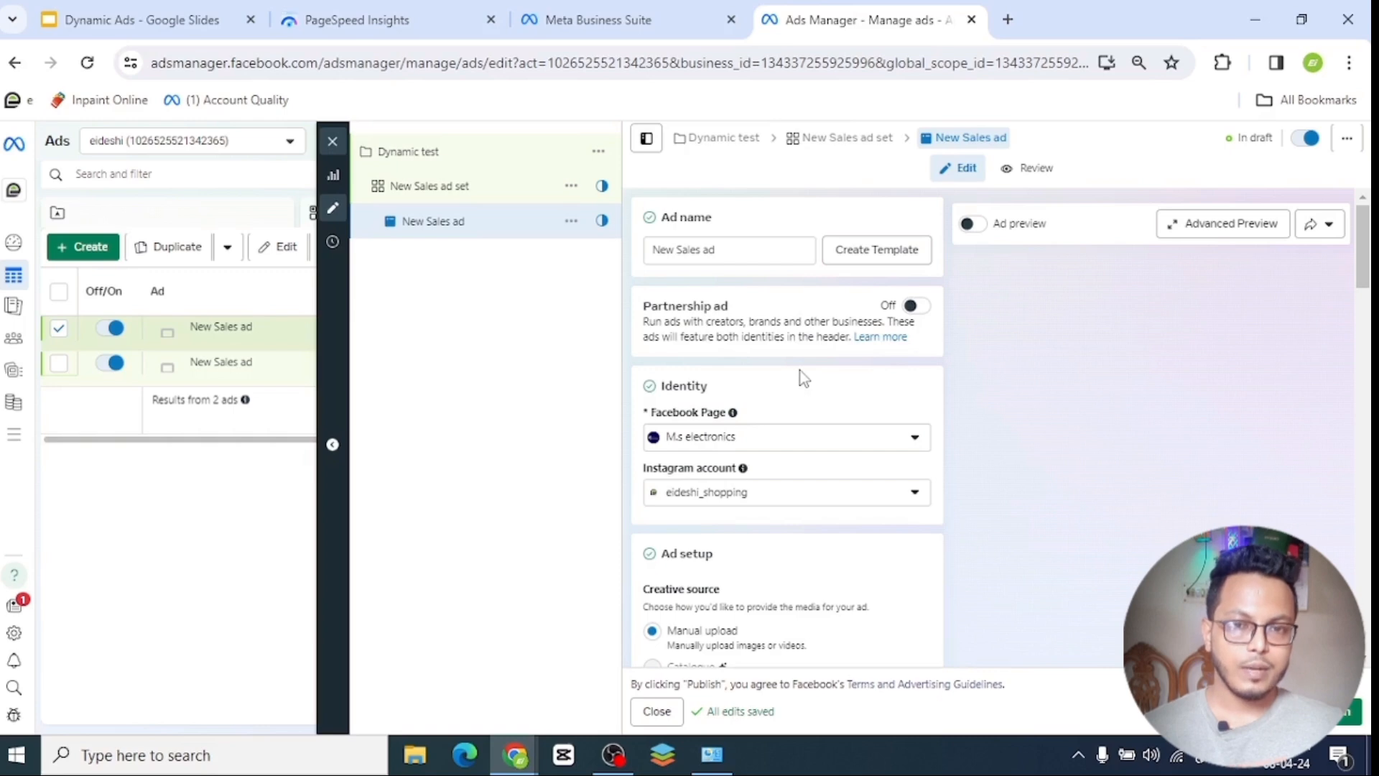
Add the 1600 × 1600 smartwatch picture from the account images to the New Sales ad's media.
scroll(774, 436, down, 4)
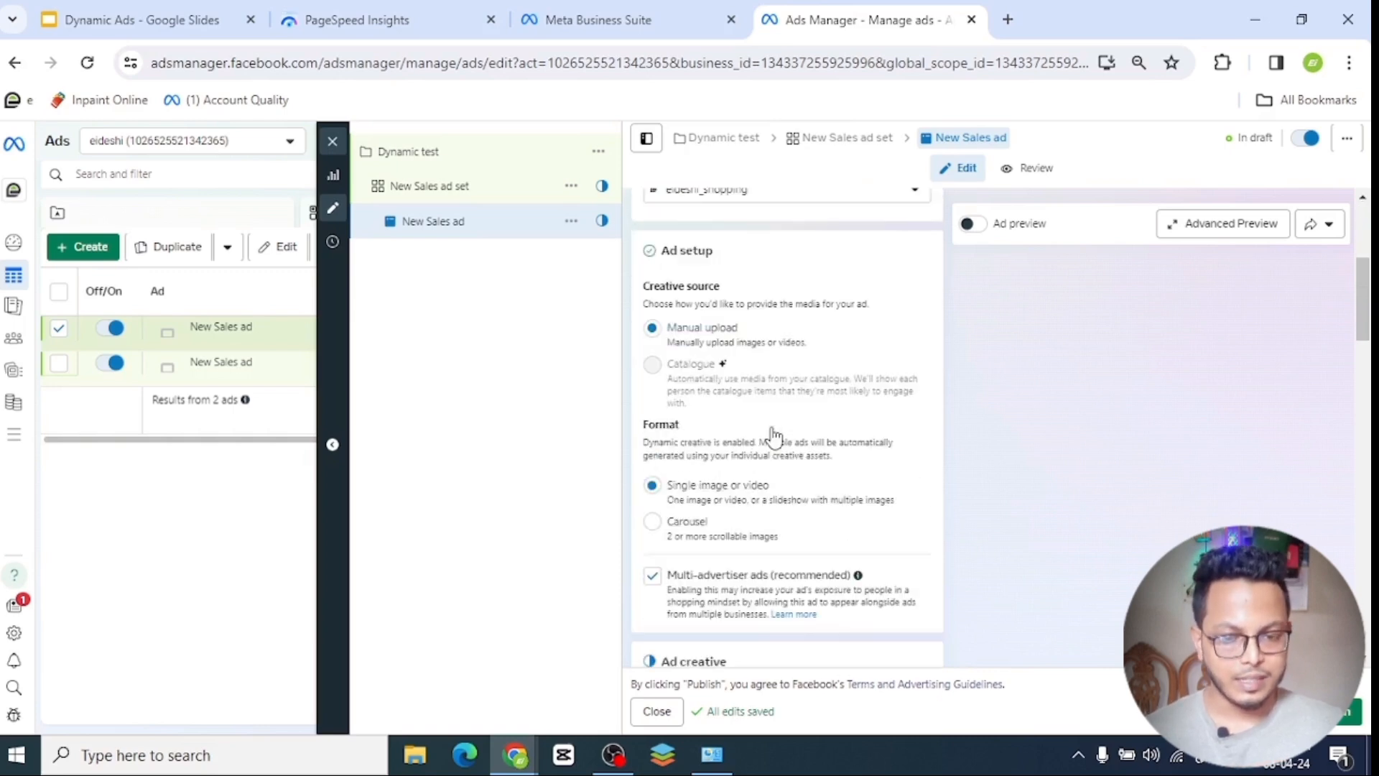
scroll(765, 438, down, 10)
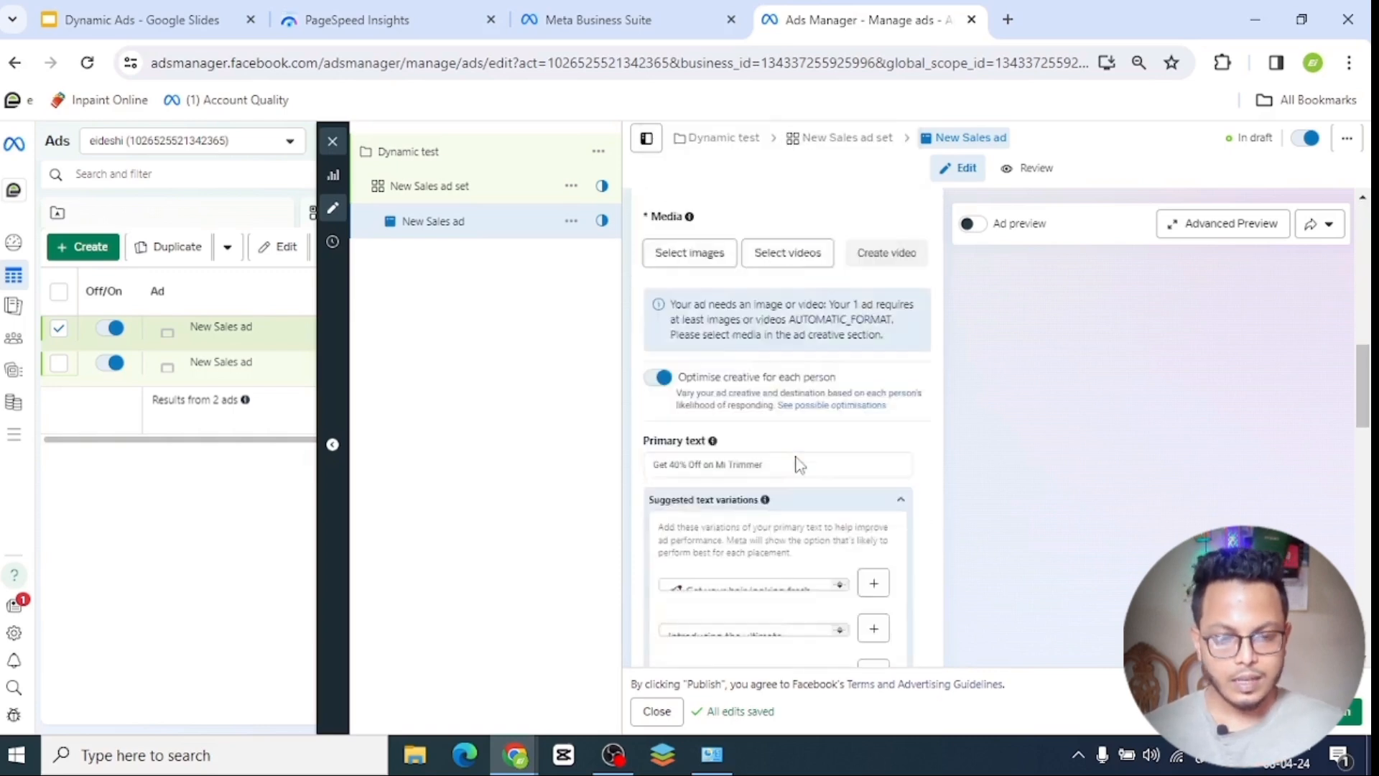
scroll(796, 462, down, 1)
scroll(795, 461, up, 4)
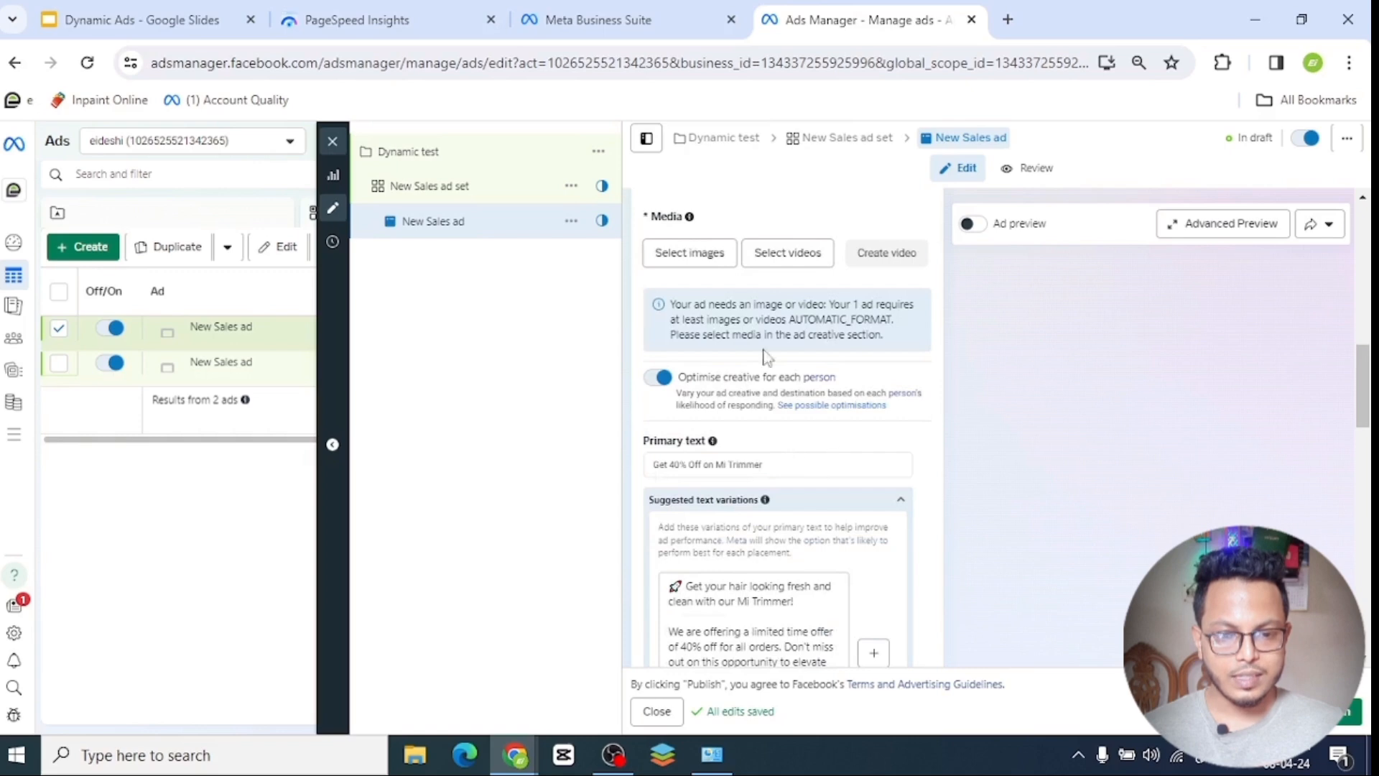
click(706, 273)
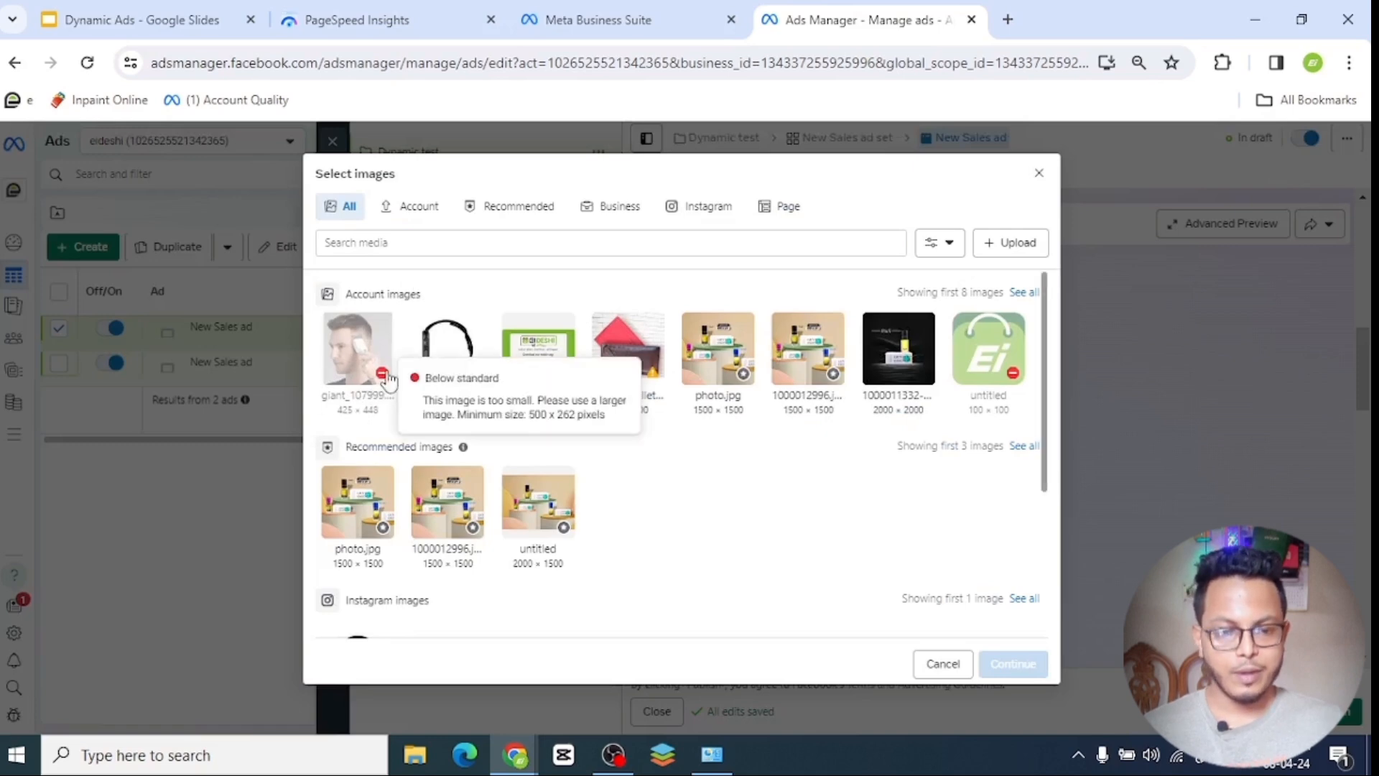
click(476, 381)
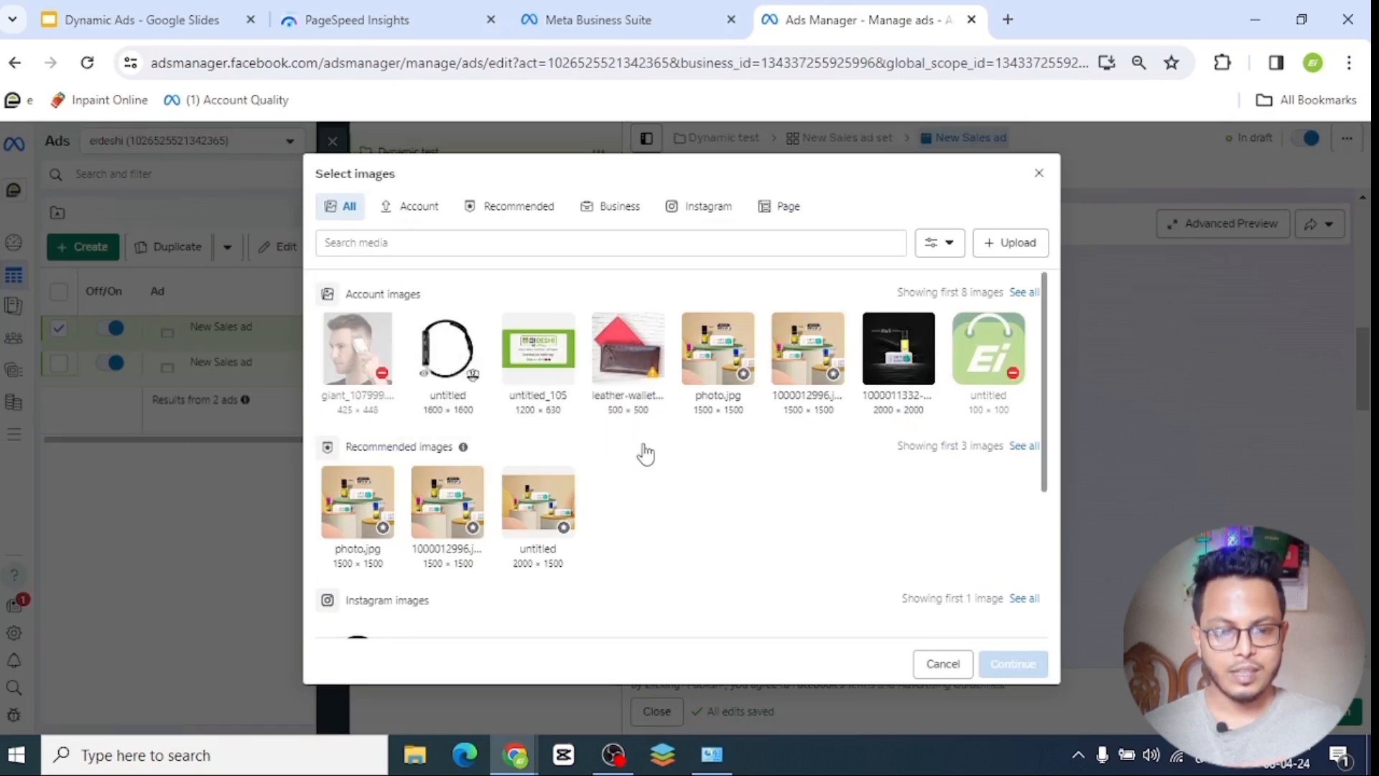
click(1020, 664)
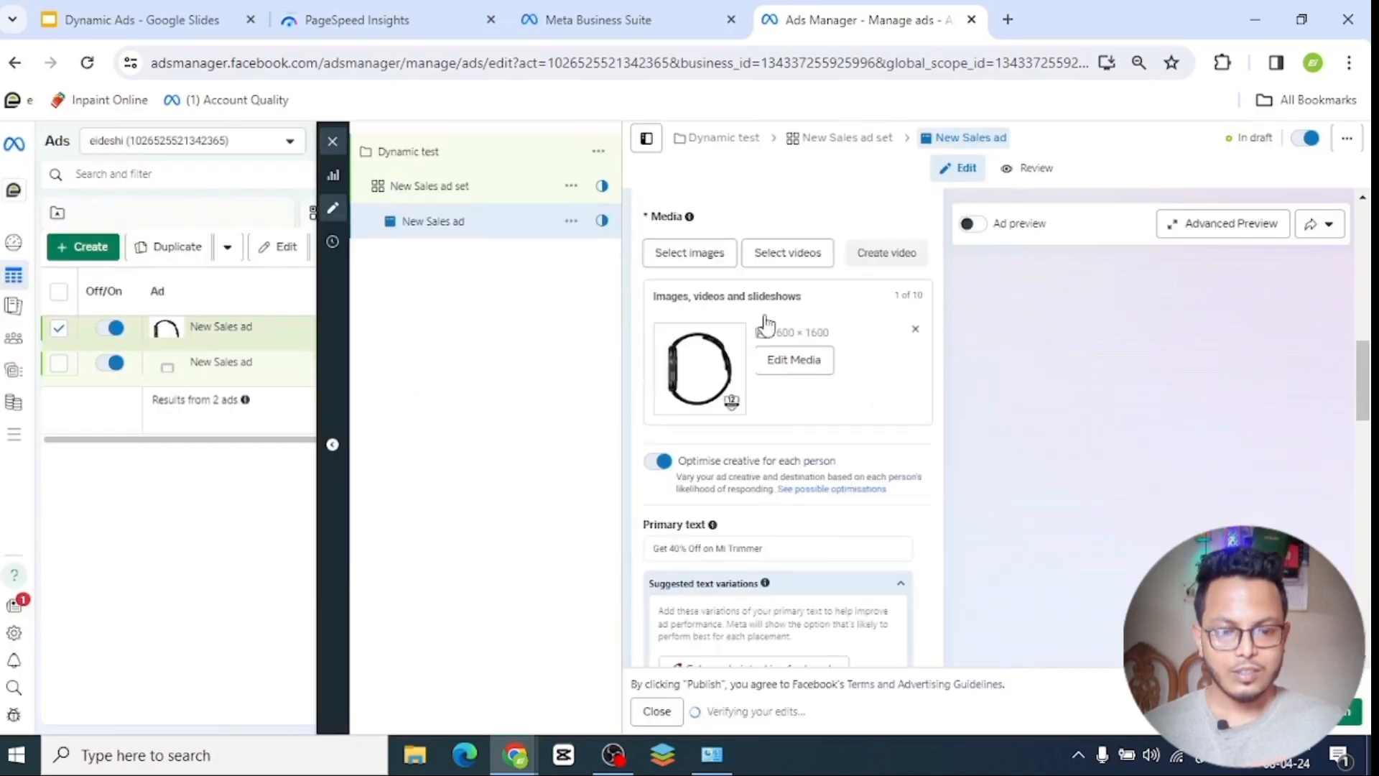
Add the 2000 × 2000 product picture with the black background from the account images as the ad's second image.
click(717, 251)
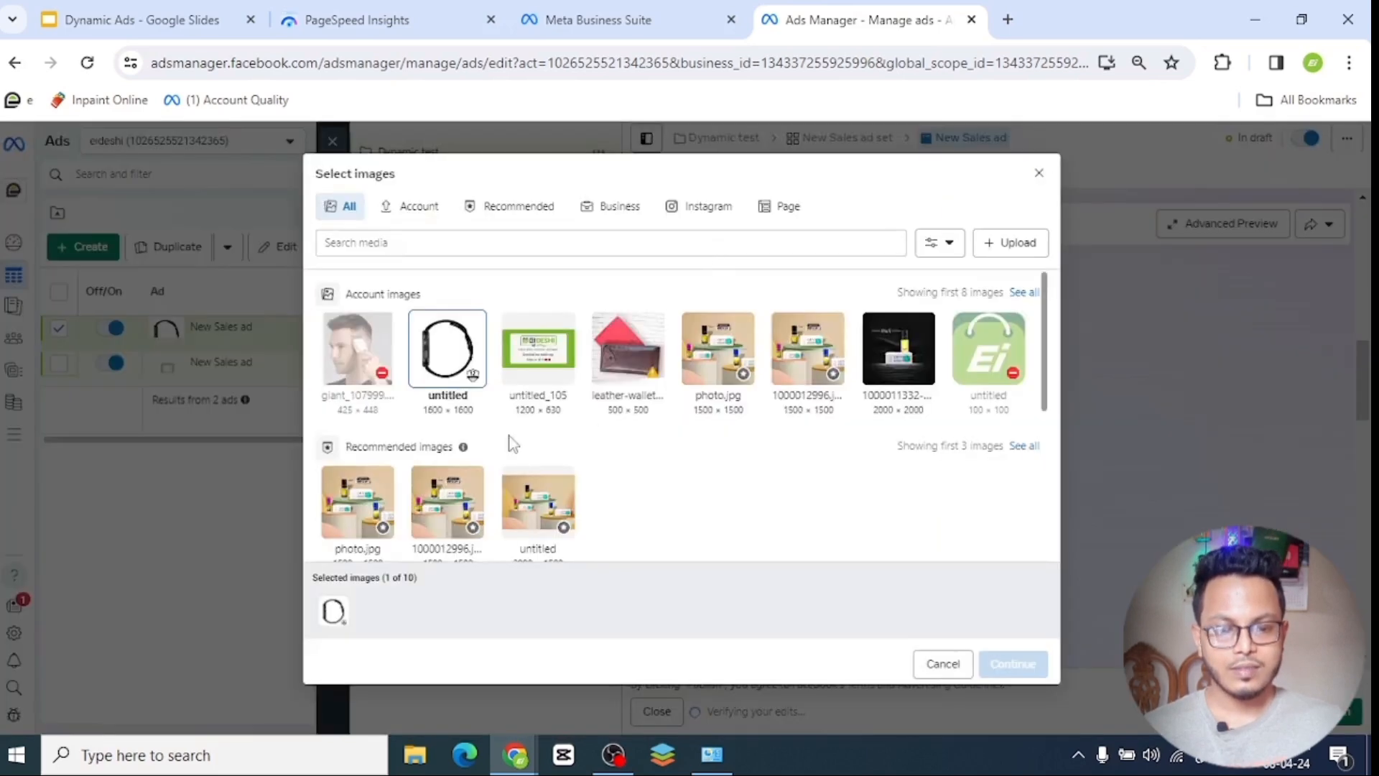
click(914, 360)
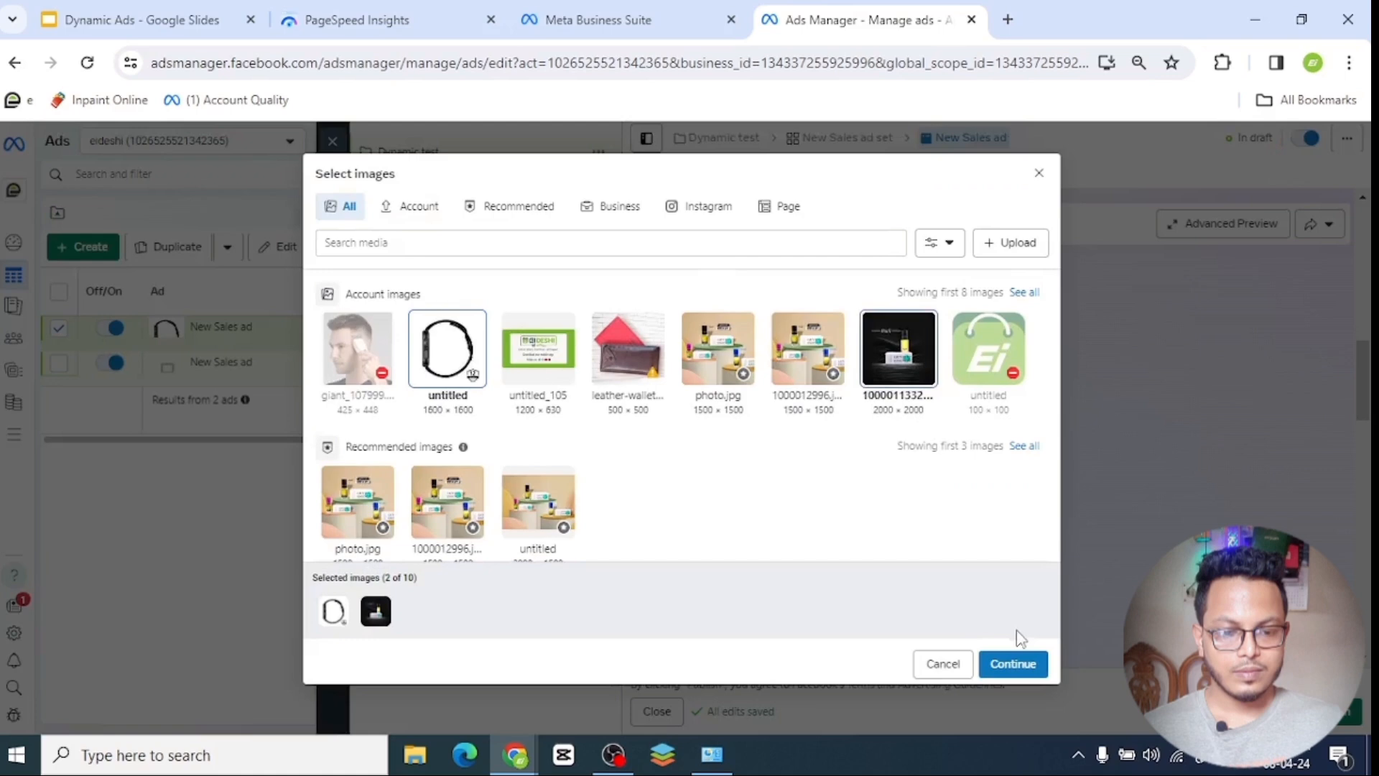
click(1023, 666)
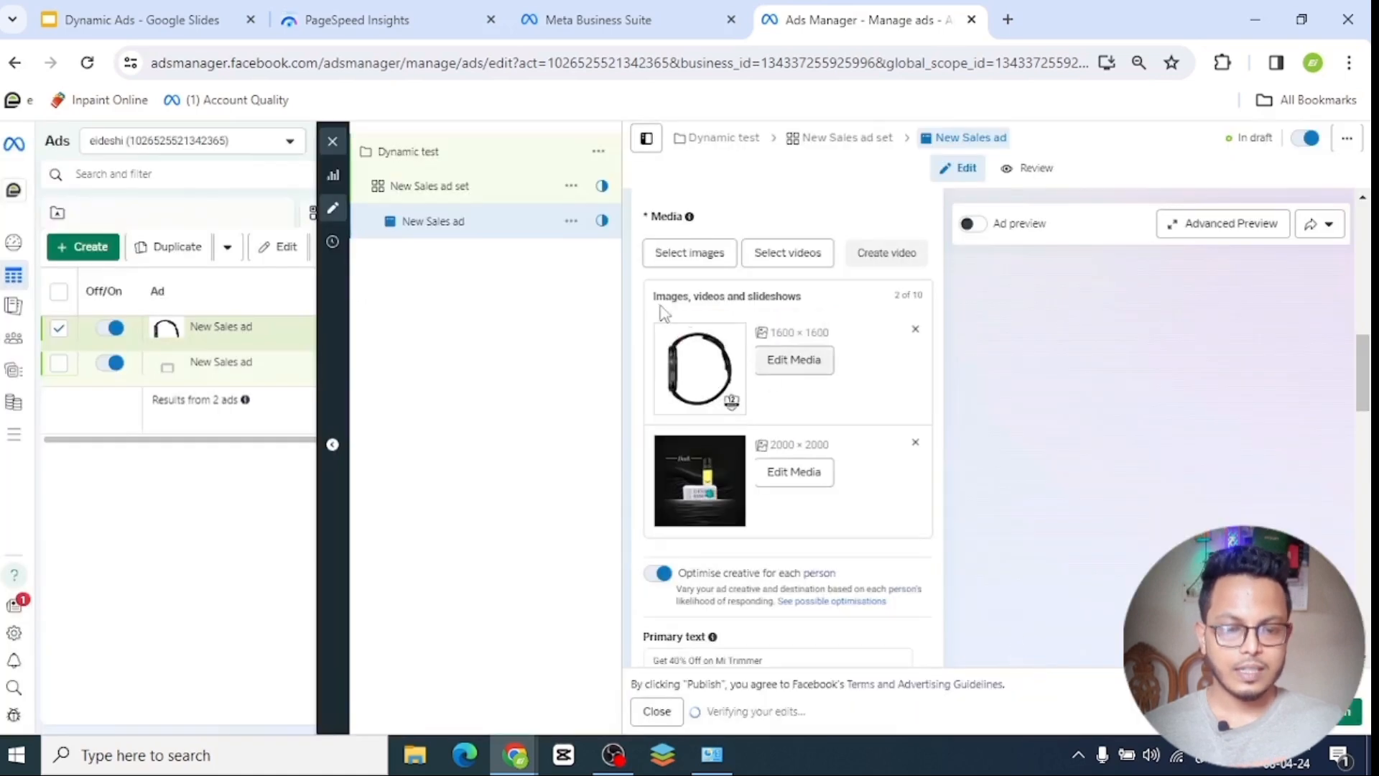
Copy "Get 40% Off on Mi Trimmer" from the Dynamic Ads presentation in Google Slides and enter it as the ad's headline in Ads Manager.
scroll(740, 431, down, 4)
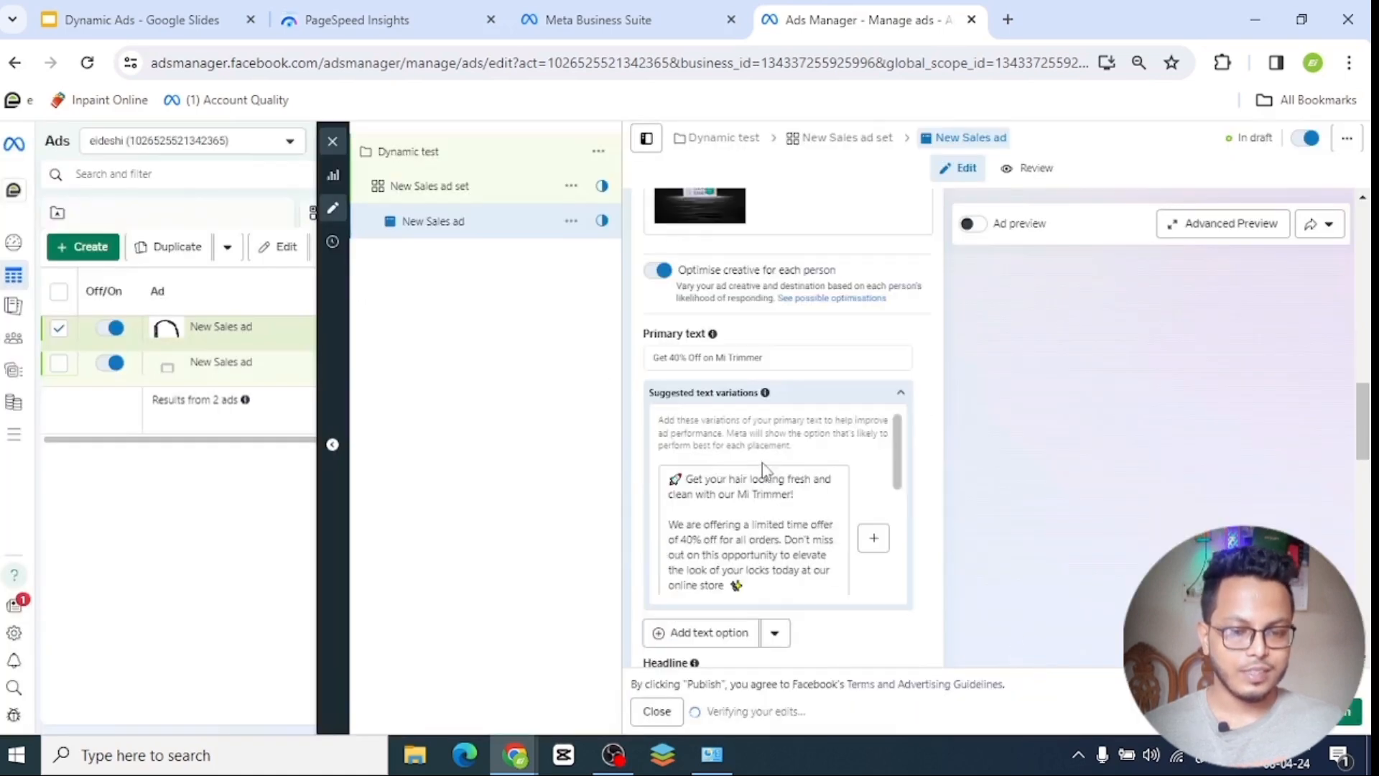
click(905, 395)
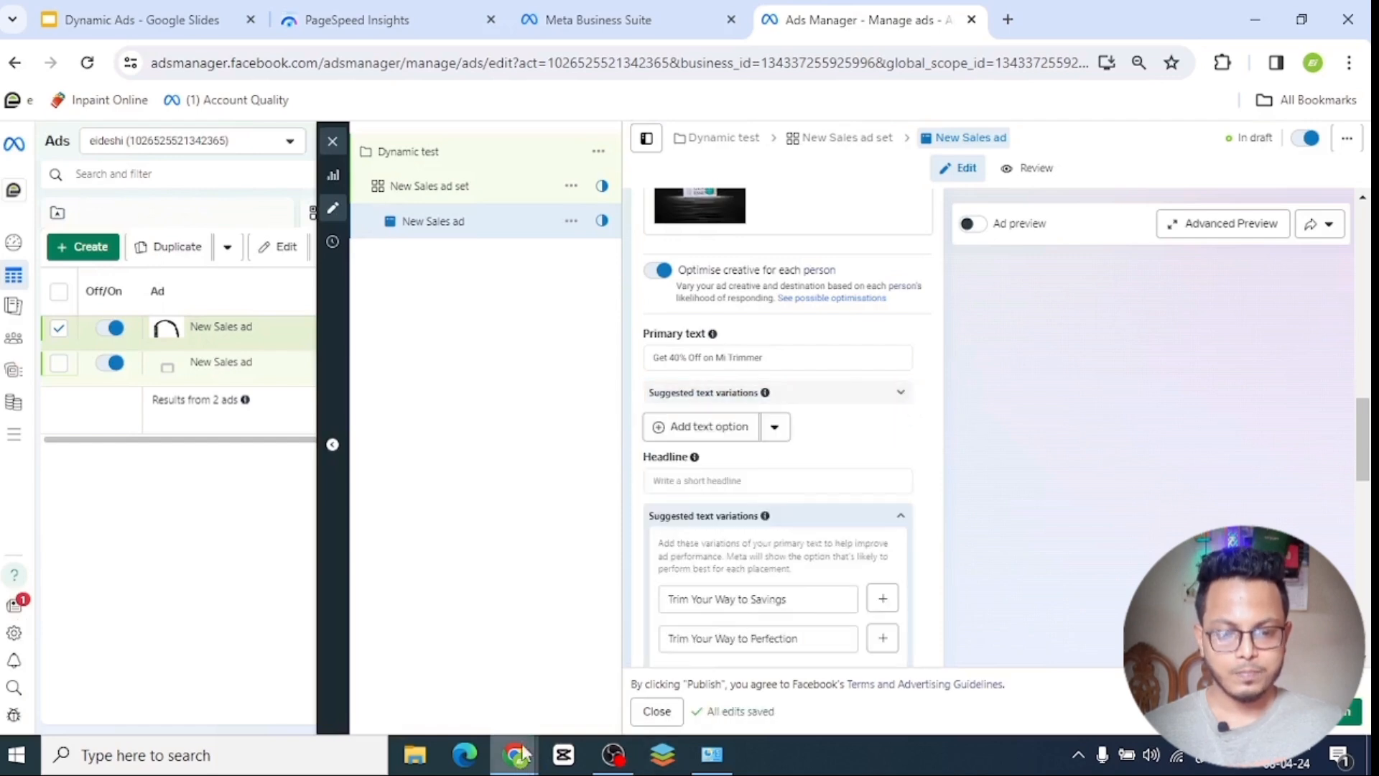
click(143, 20)
right_click(610, 330)
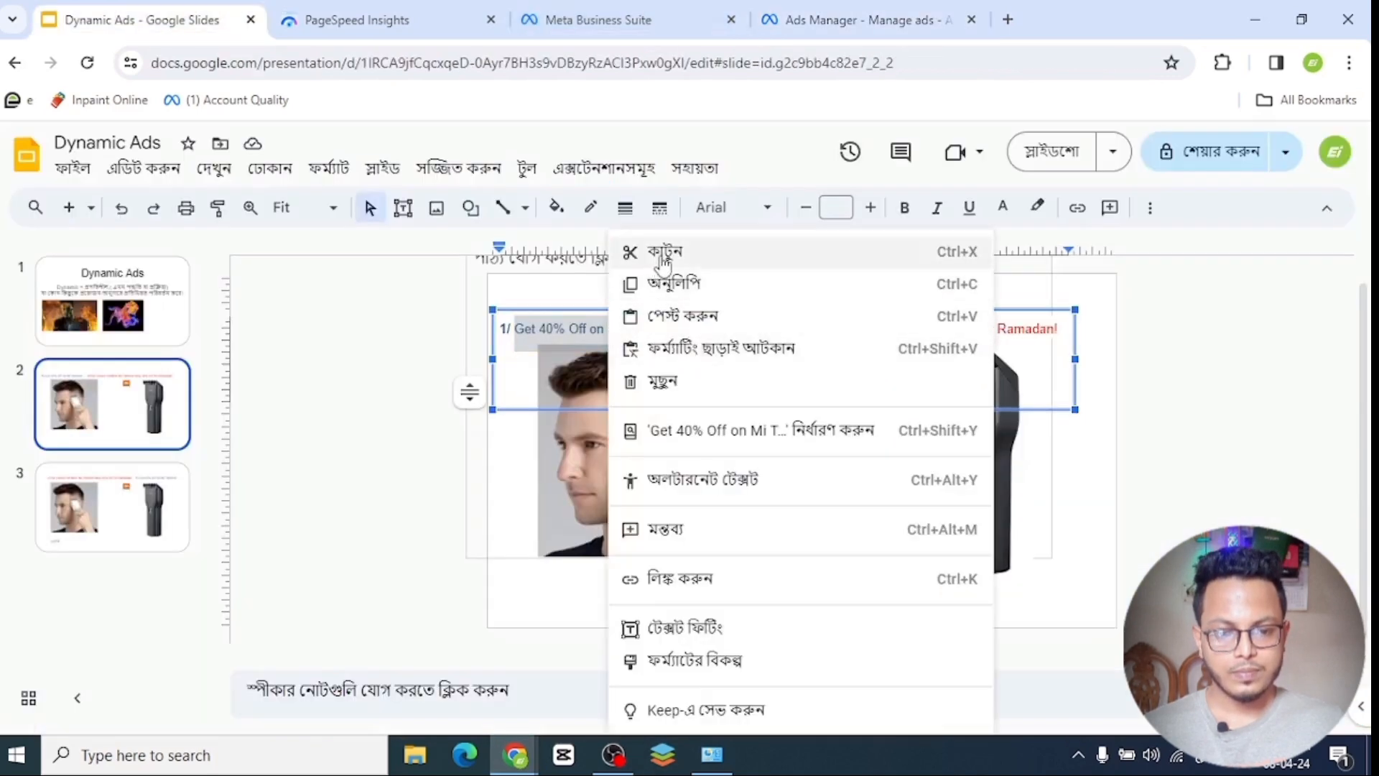
click(678, 283)
click(862, 20)
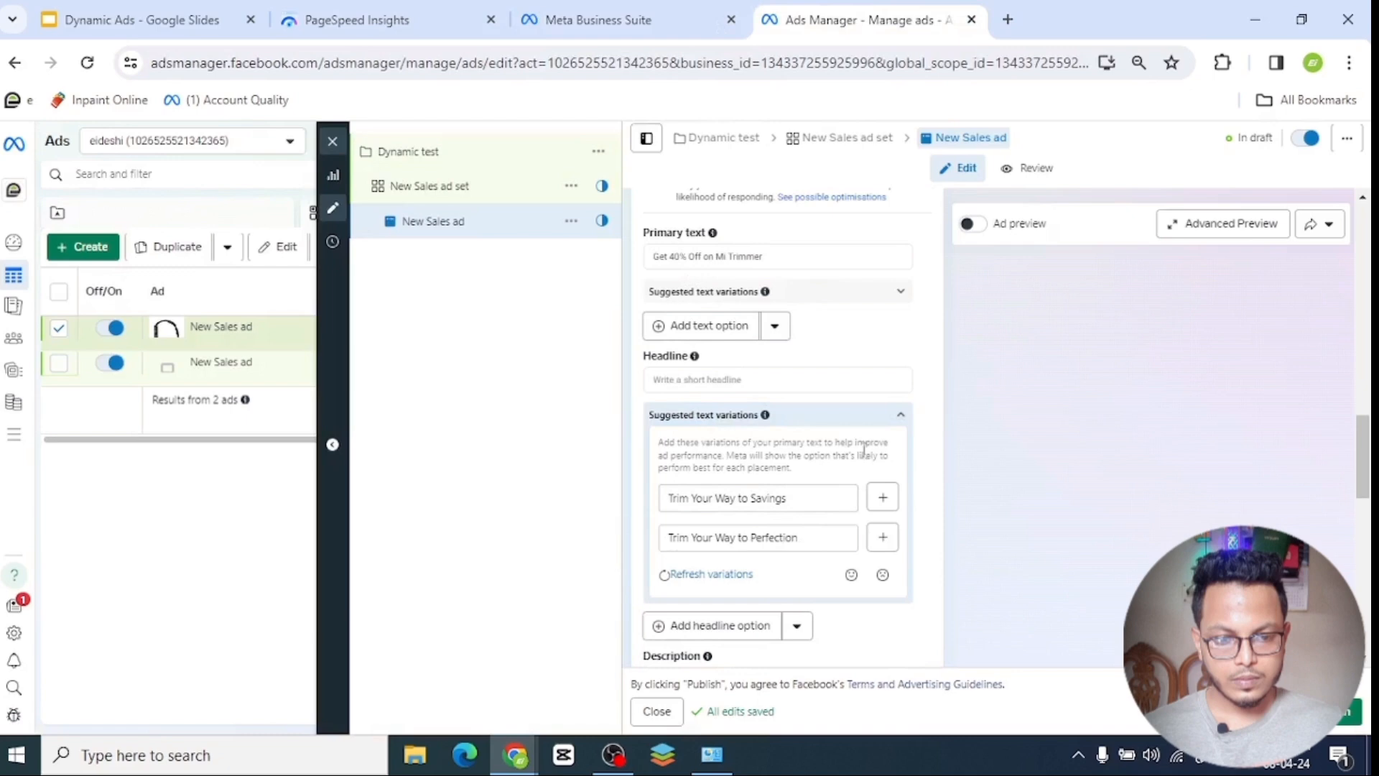
click(902, 424)
click(770, 379)
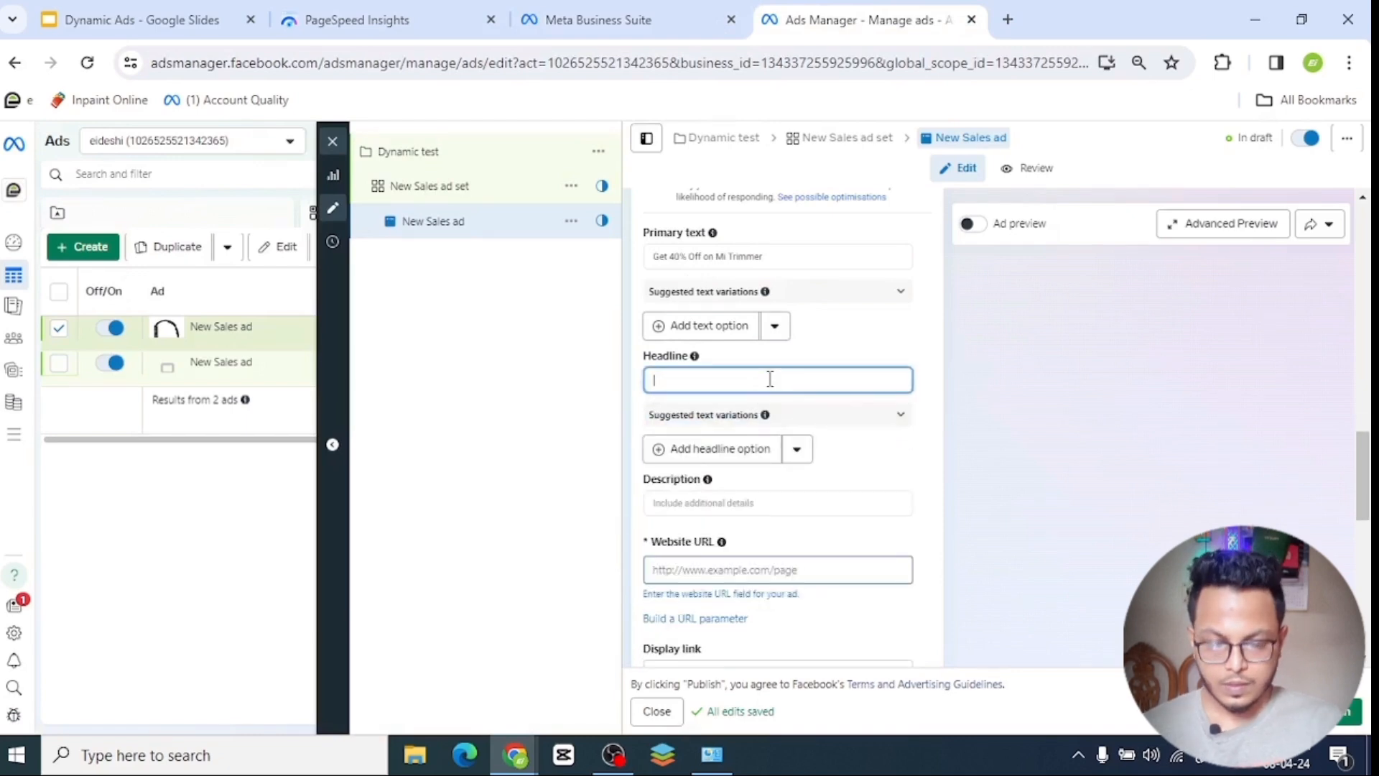
key(ctrl+v)
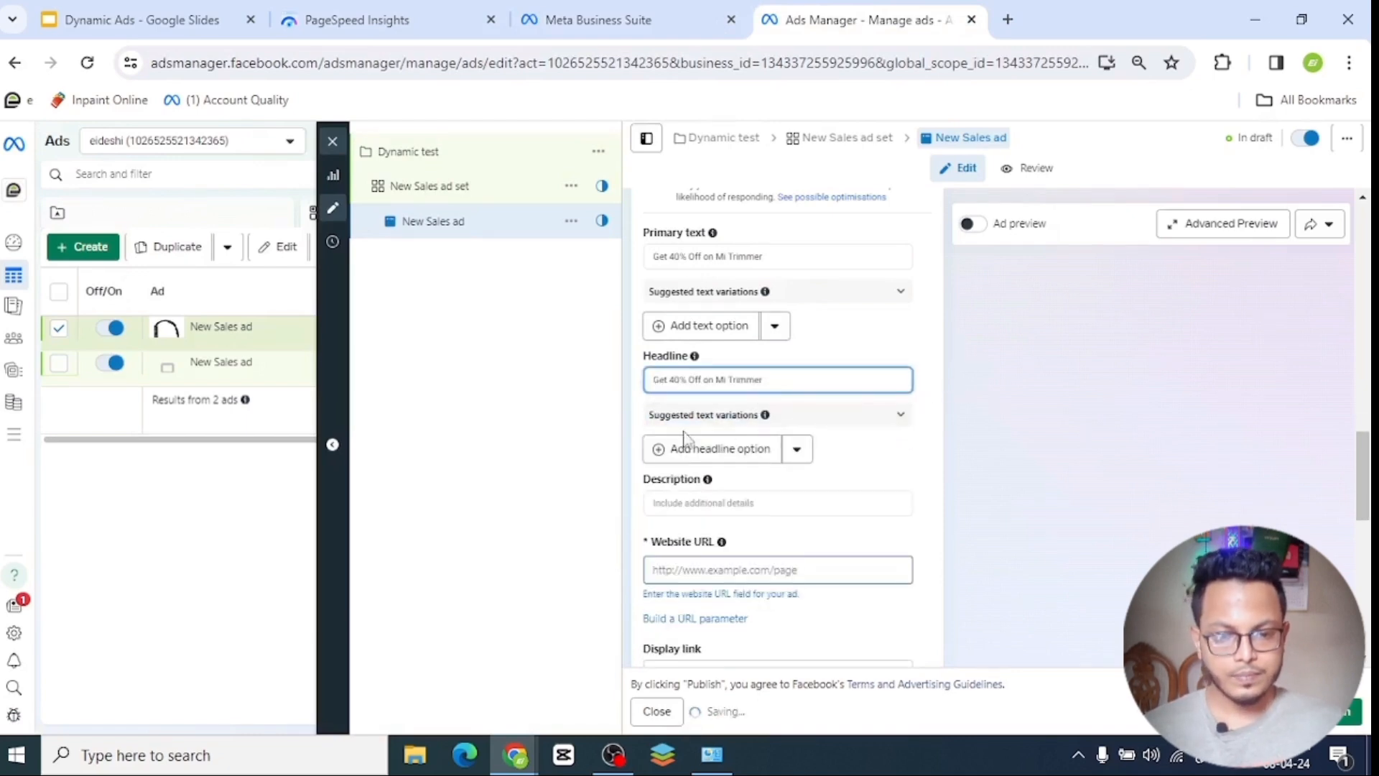
Copy "Top Choice for Men: Mi Trimmer Now 40% Off for Ramadan!" from the Google Slides presentation and add it as the ad's second headline in Ads Manager.
click(655, 463)
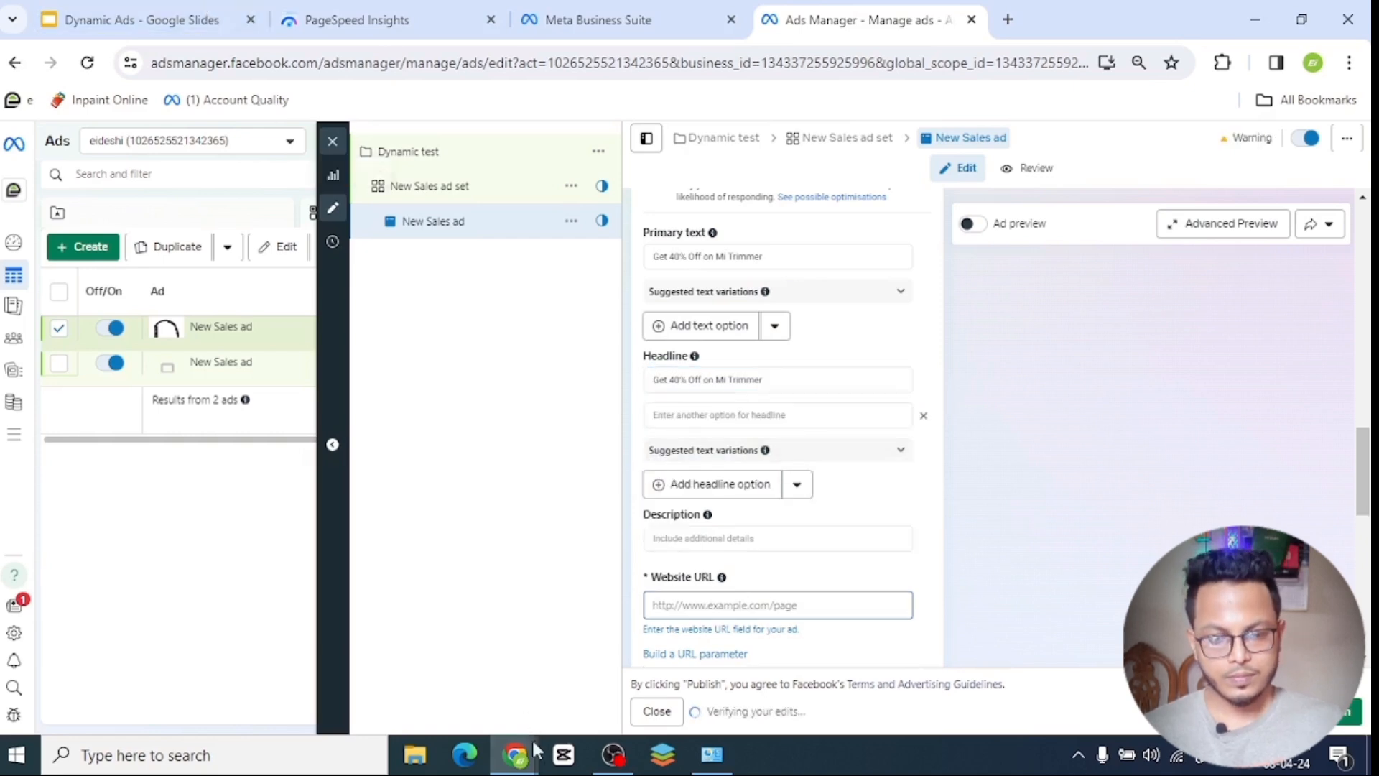
click(144, 19)
drag(708, 328, 1062, 330)
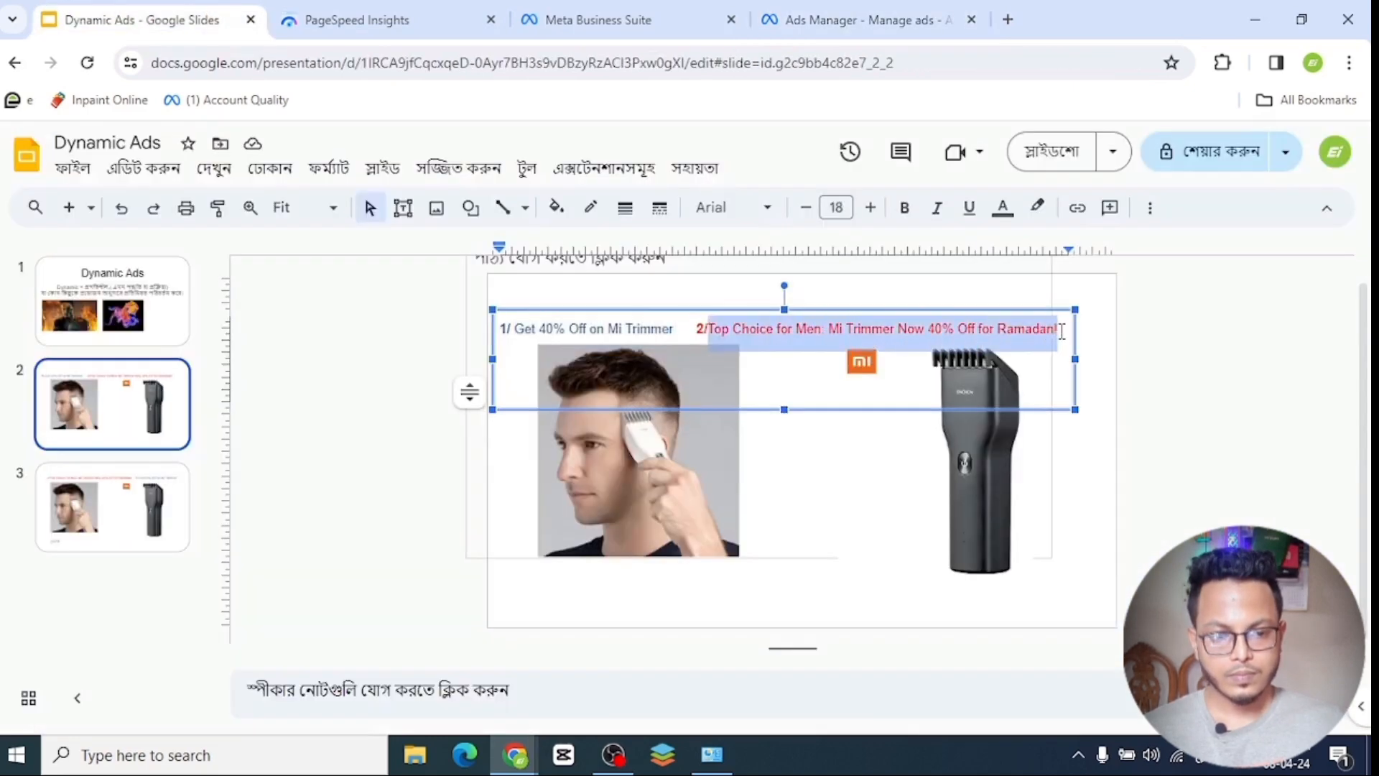
right_click(1048, 321)
click(1063, 284)
click(841, 19)
scroll(732, 582, down, 3)
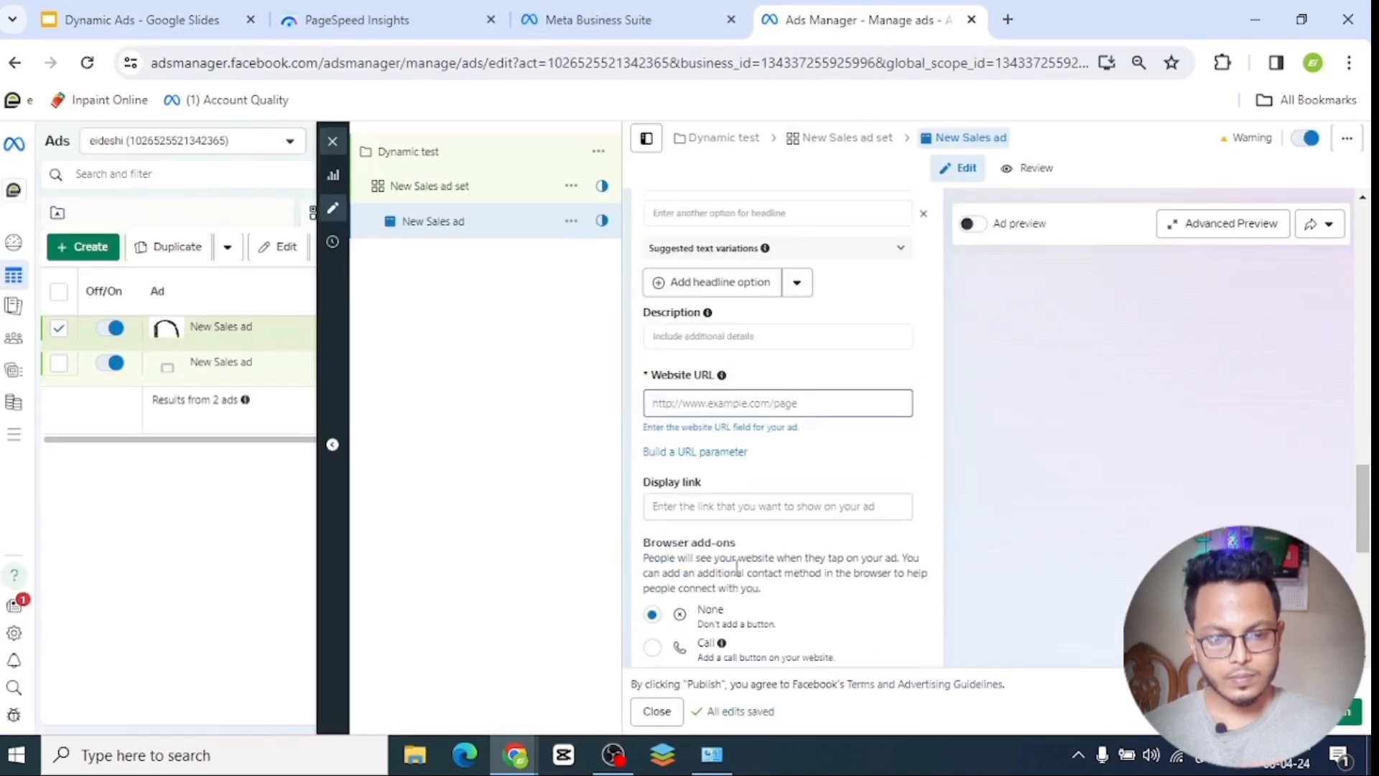
scroll(736, 545, up, 3)
click(711, 416)
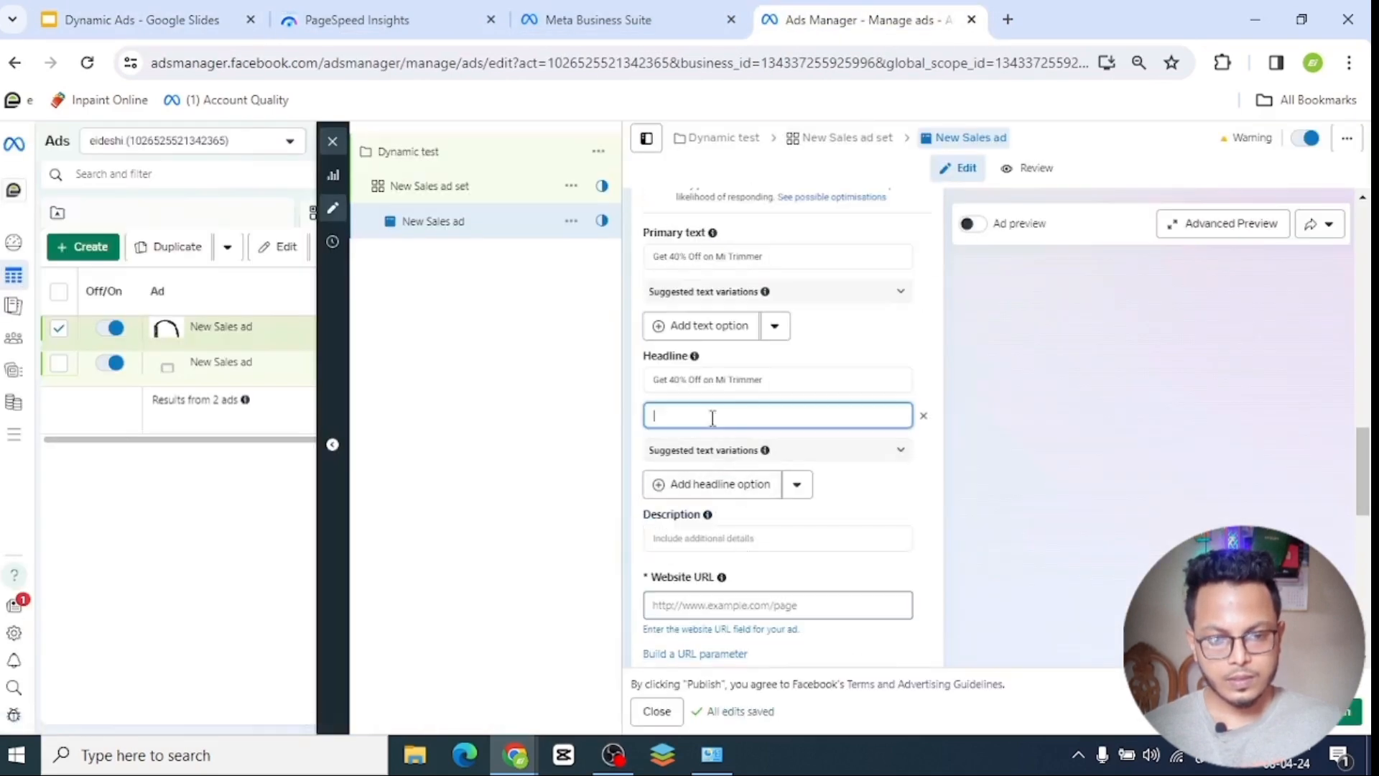
right_click(711, 416)
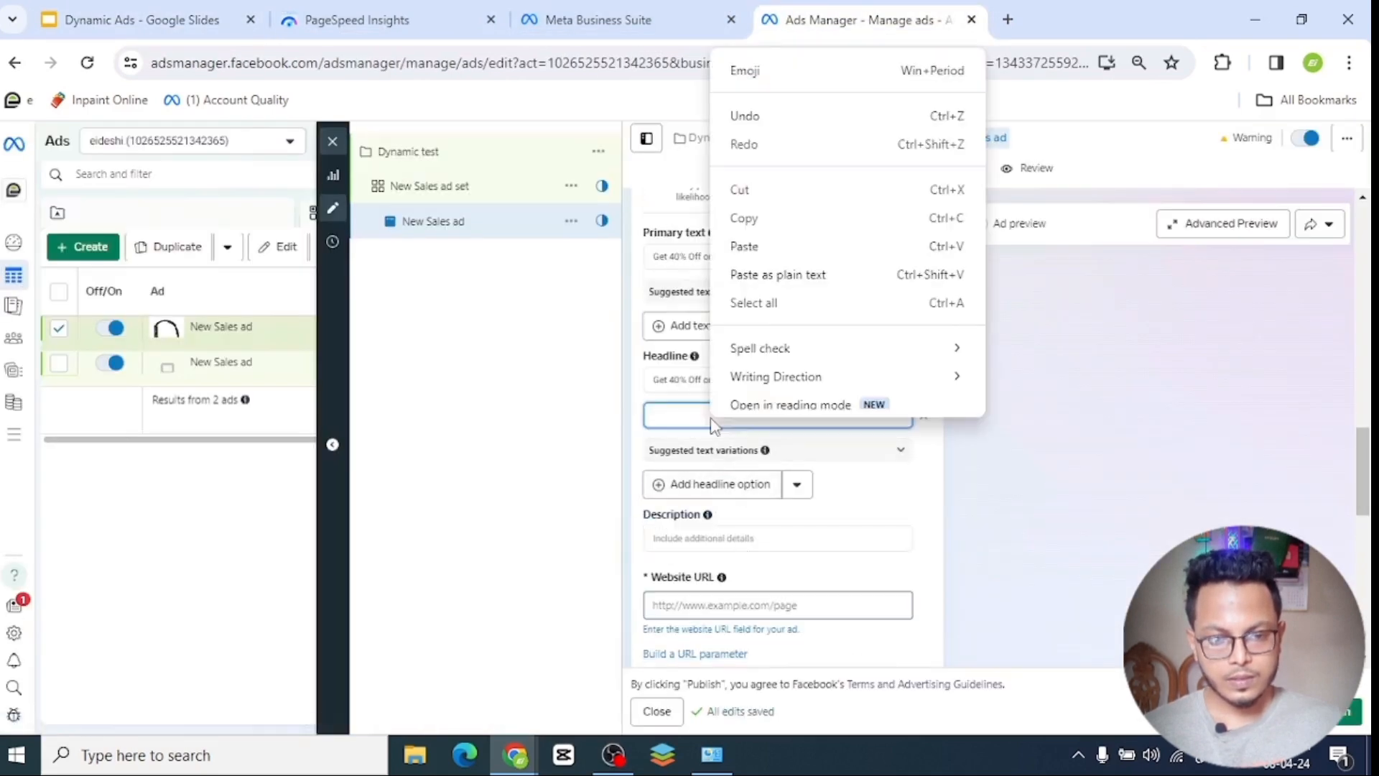
click(768, 261)
Review how the ad's two images, primary text and two headline options can be combined in the ad creative section.
scroll(985, 508, down, 2)
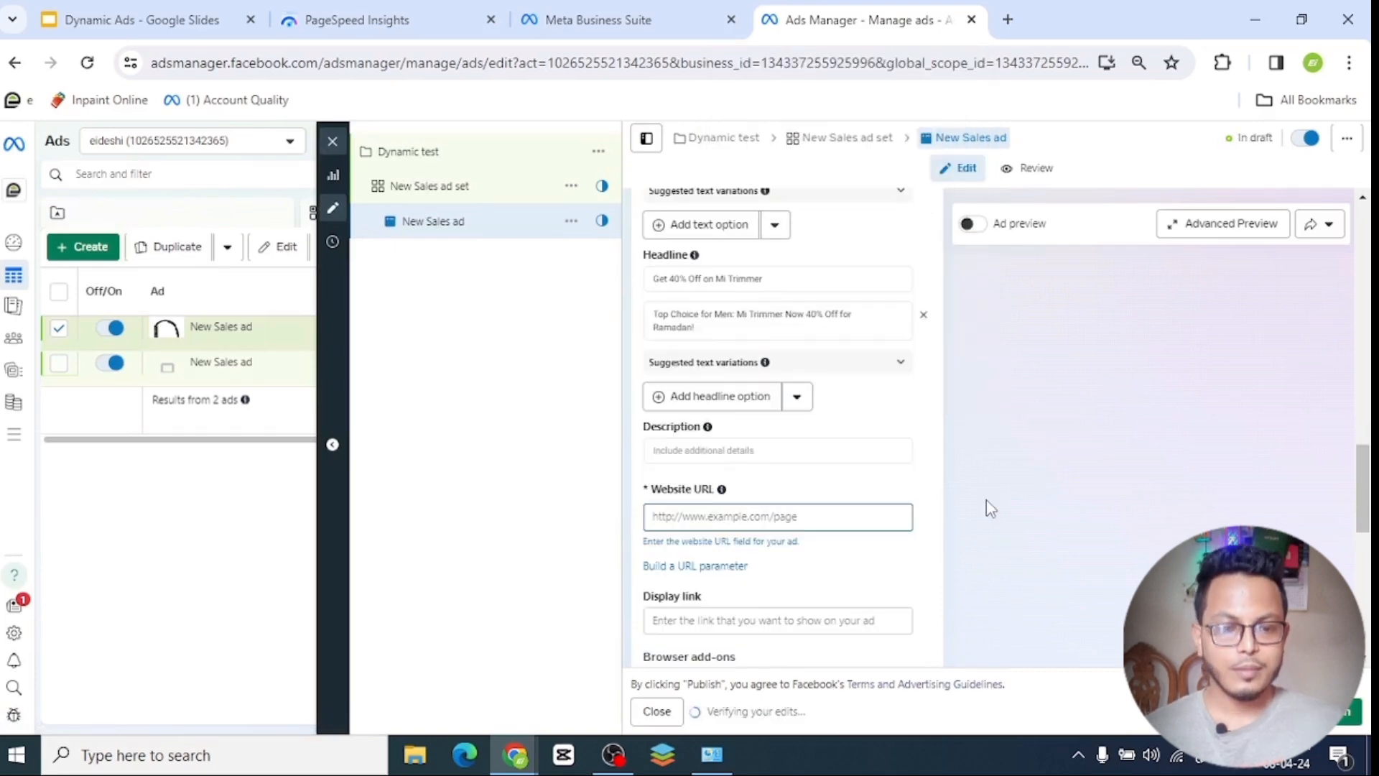
scroll(929, 468, down, 2)
scroll(826, 344, up, 8)
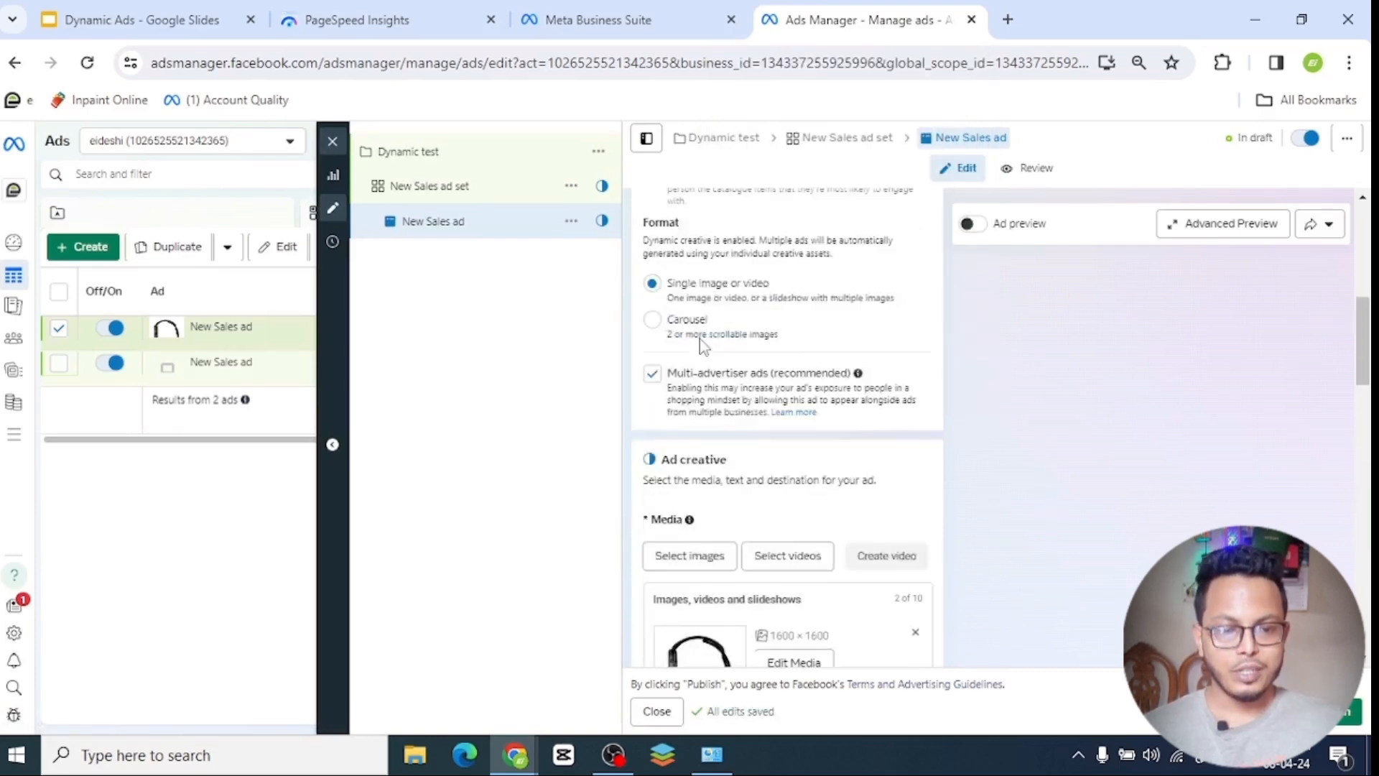
scroll(704, 345, down, 3)
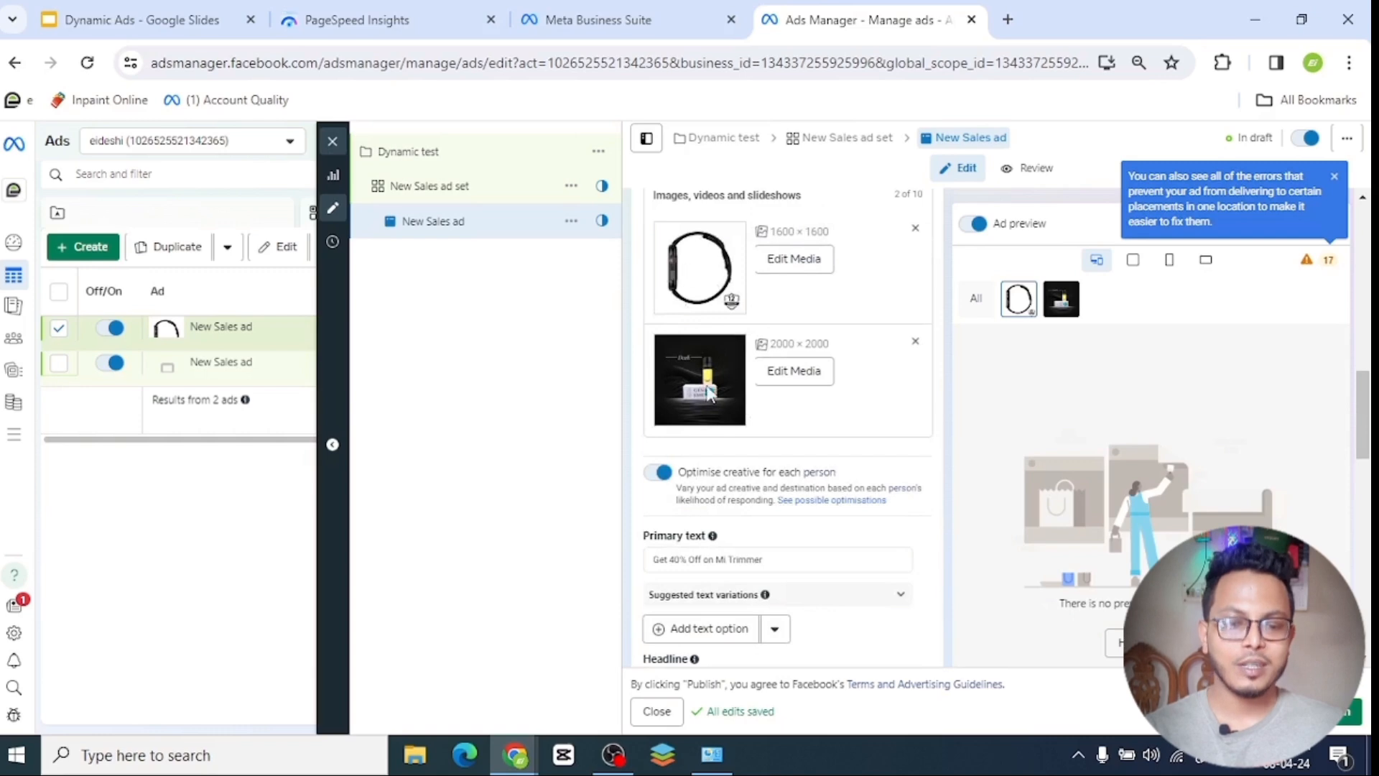
scroll(701, 423, down, 6)
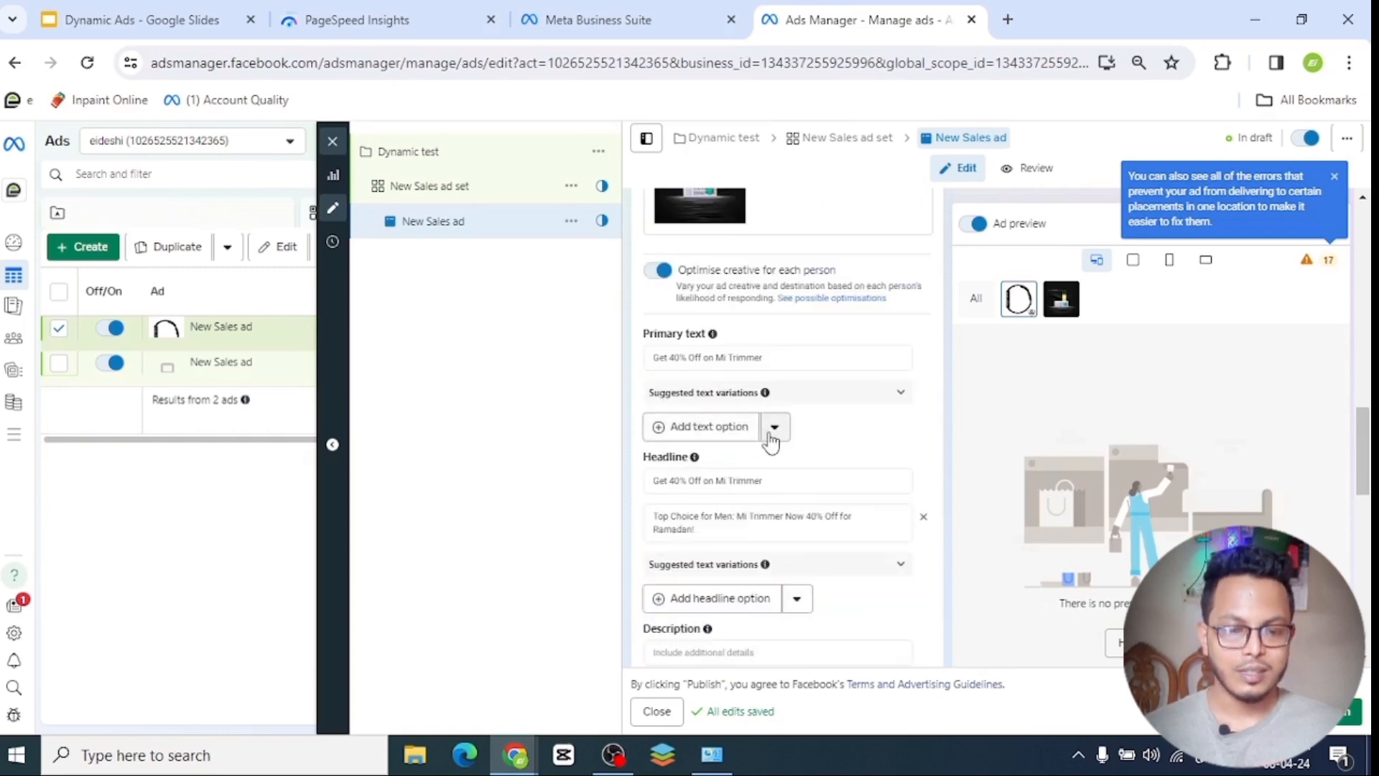
scroll(747, 280, up, 3)
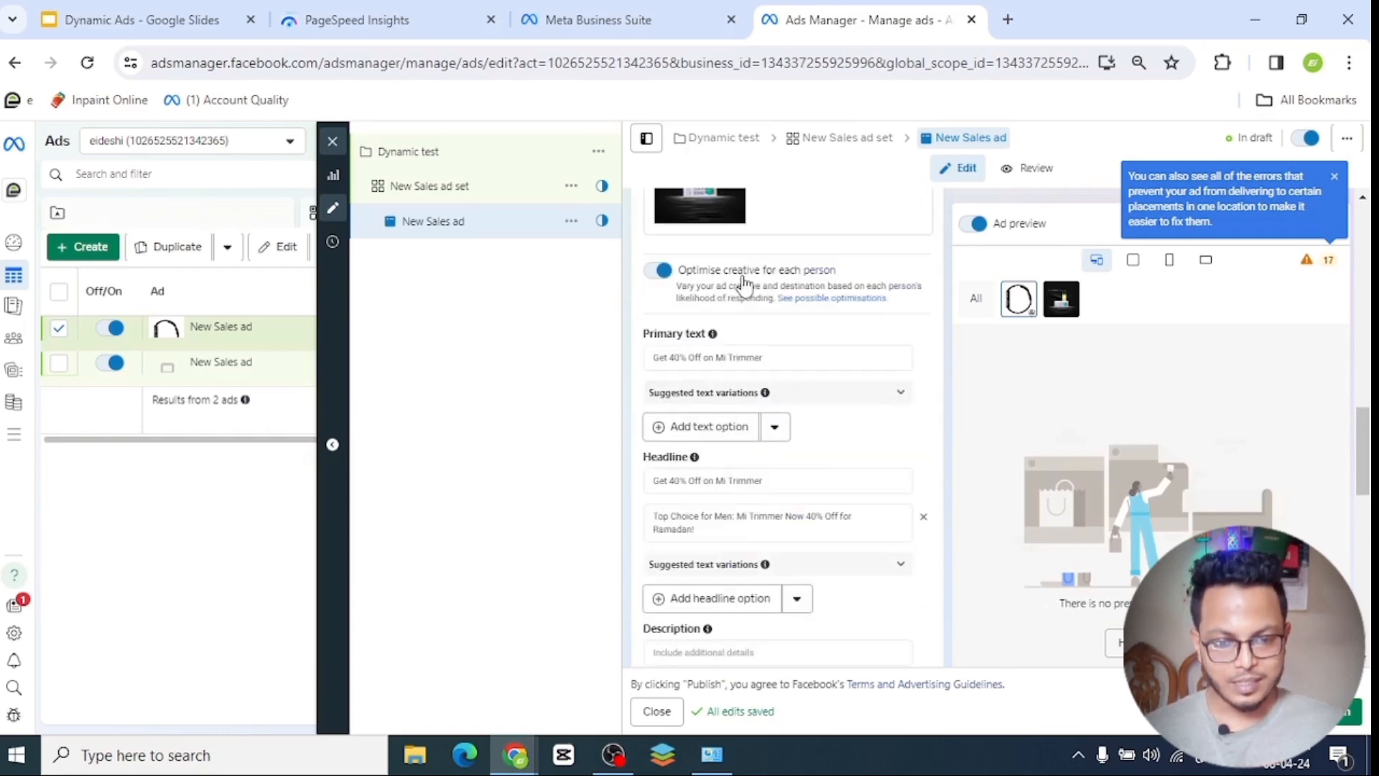
drag(788, 357, 618, 370)
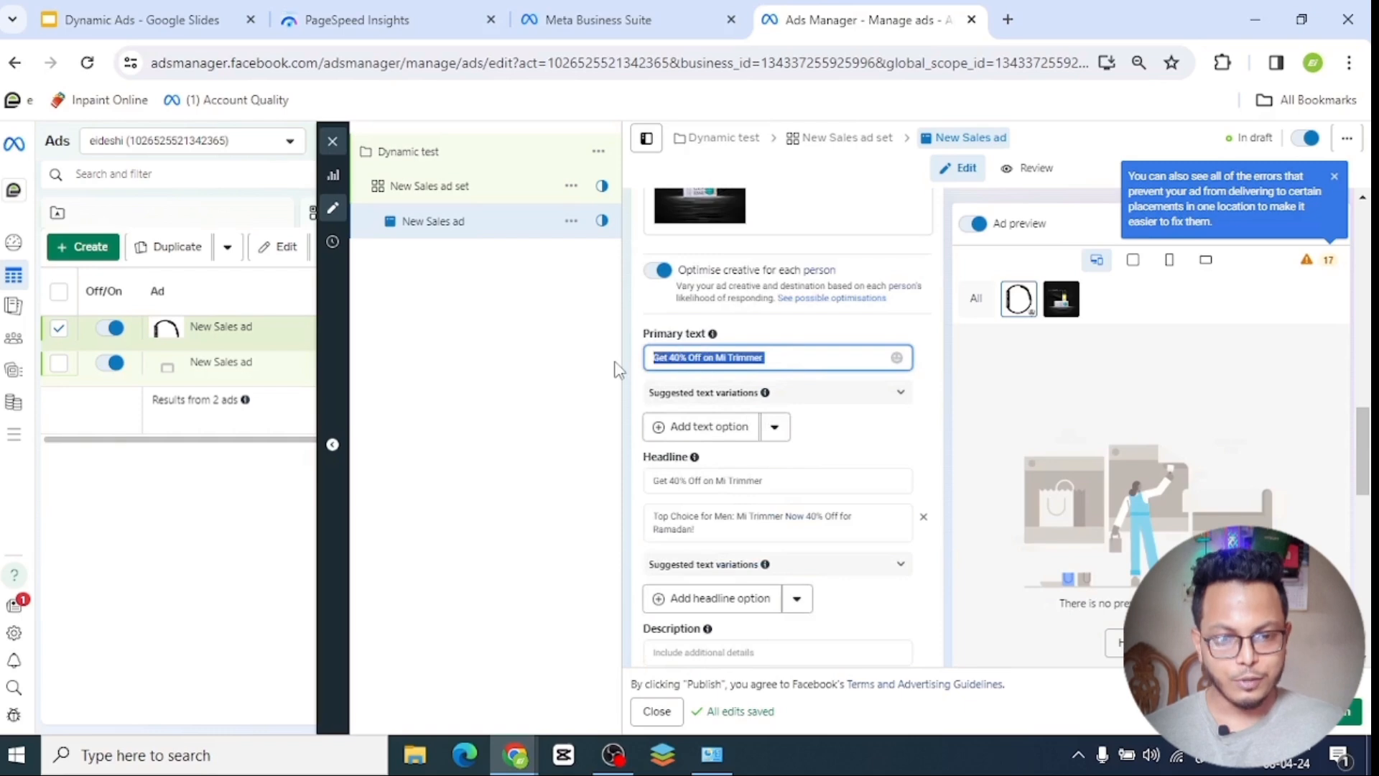
scroll(783, 370, down, 3)
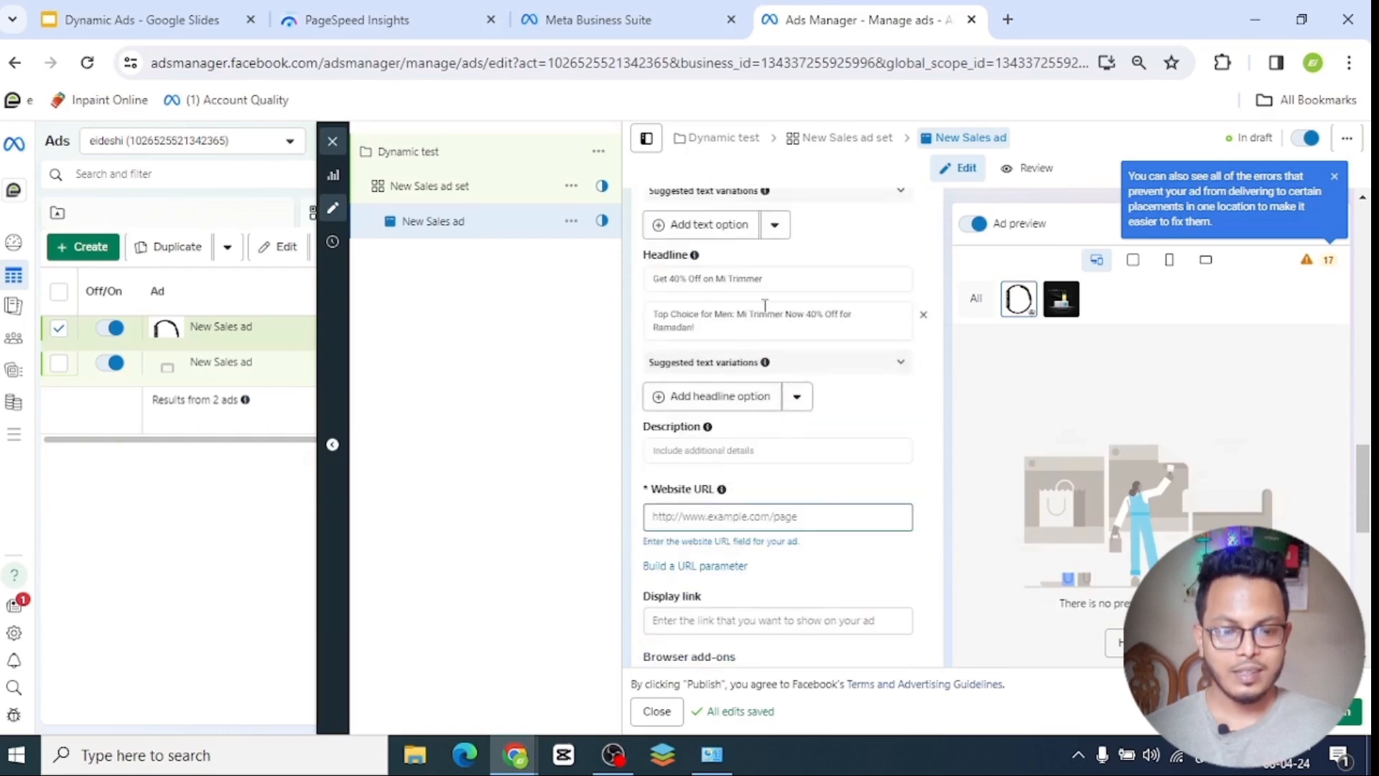
drag(716, 321, 645, 316)
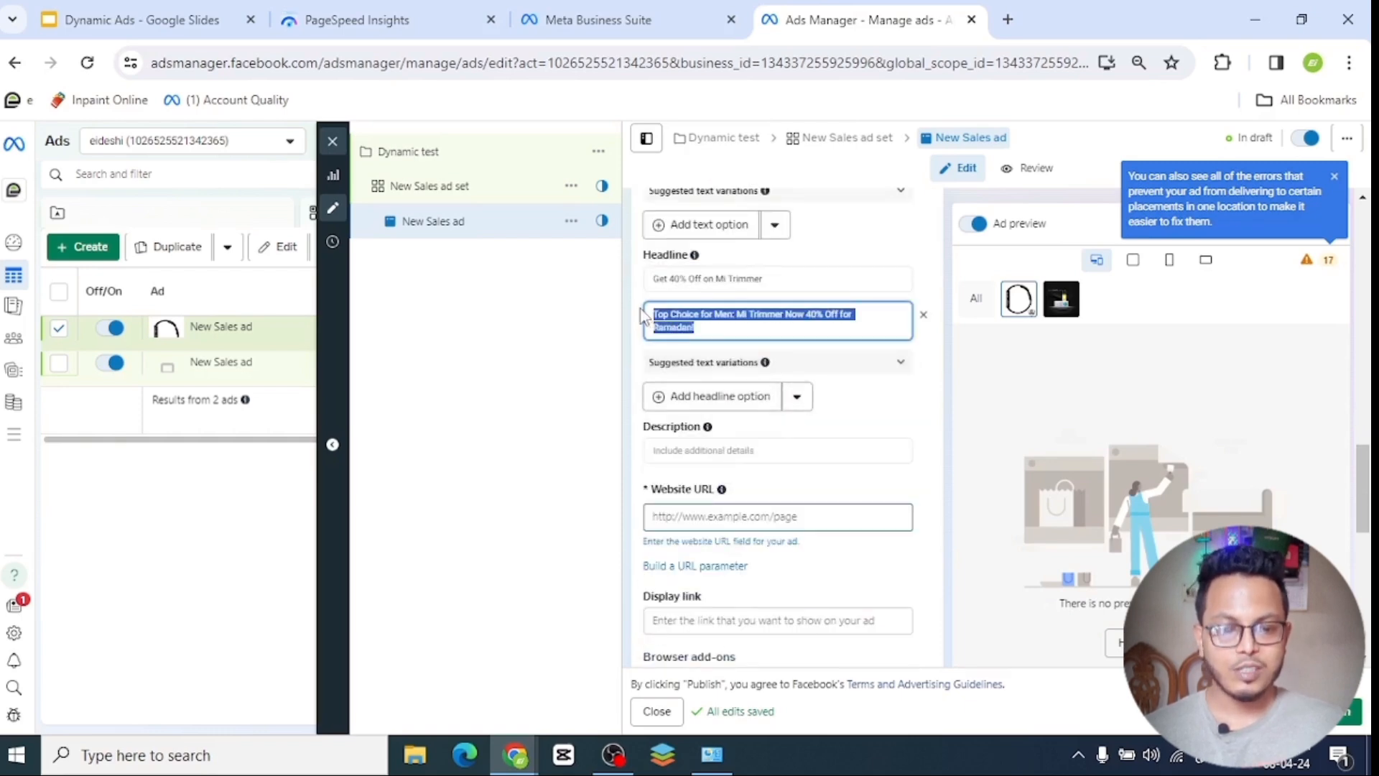
click(862, 324)
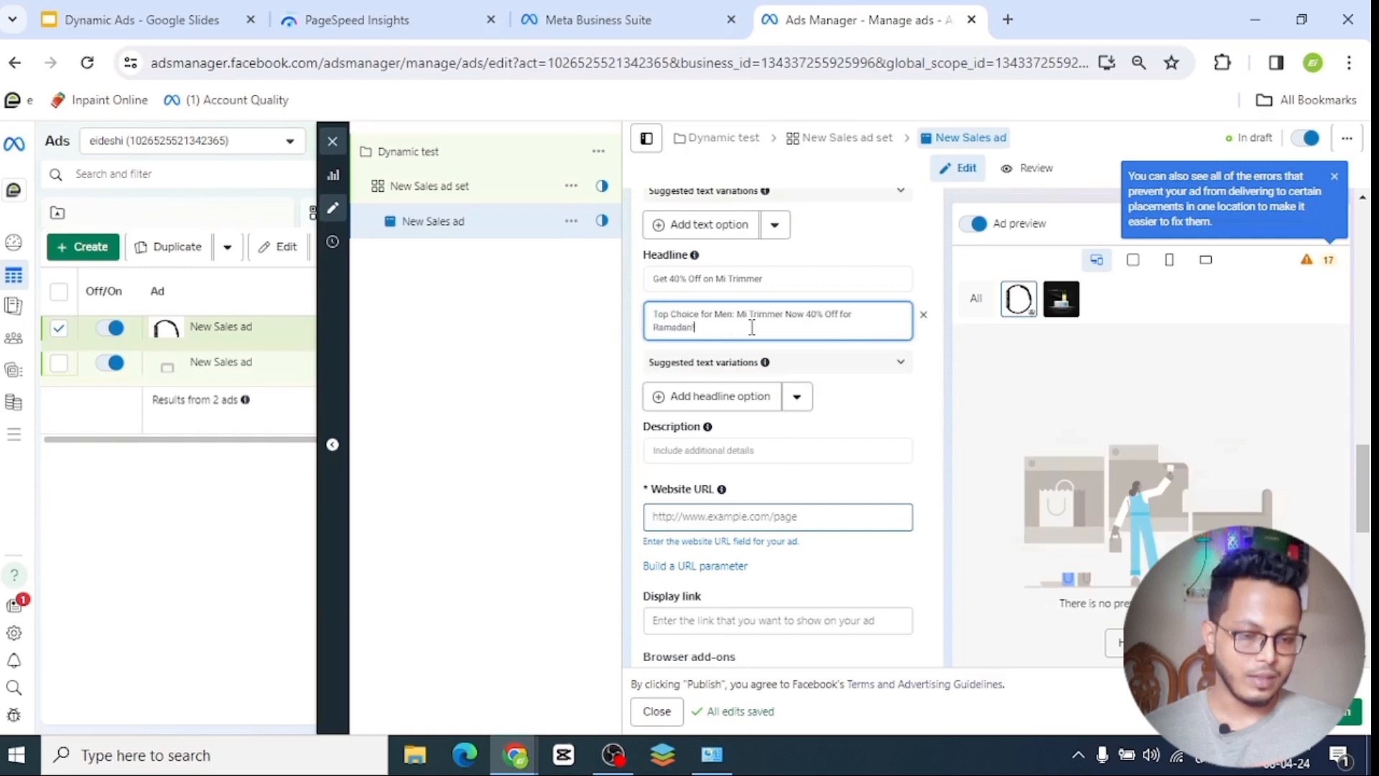
scroll(747, 367, down, 2)
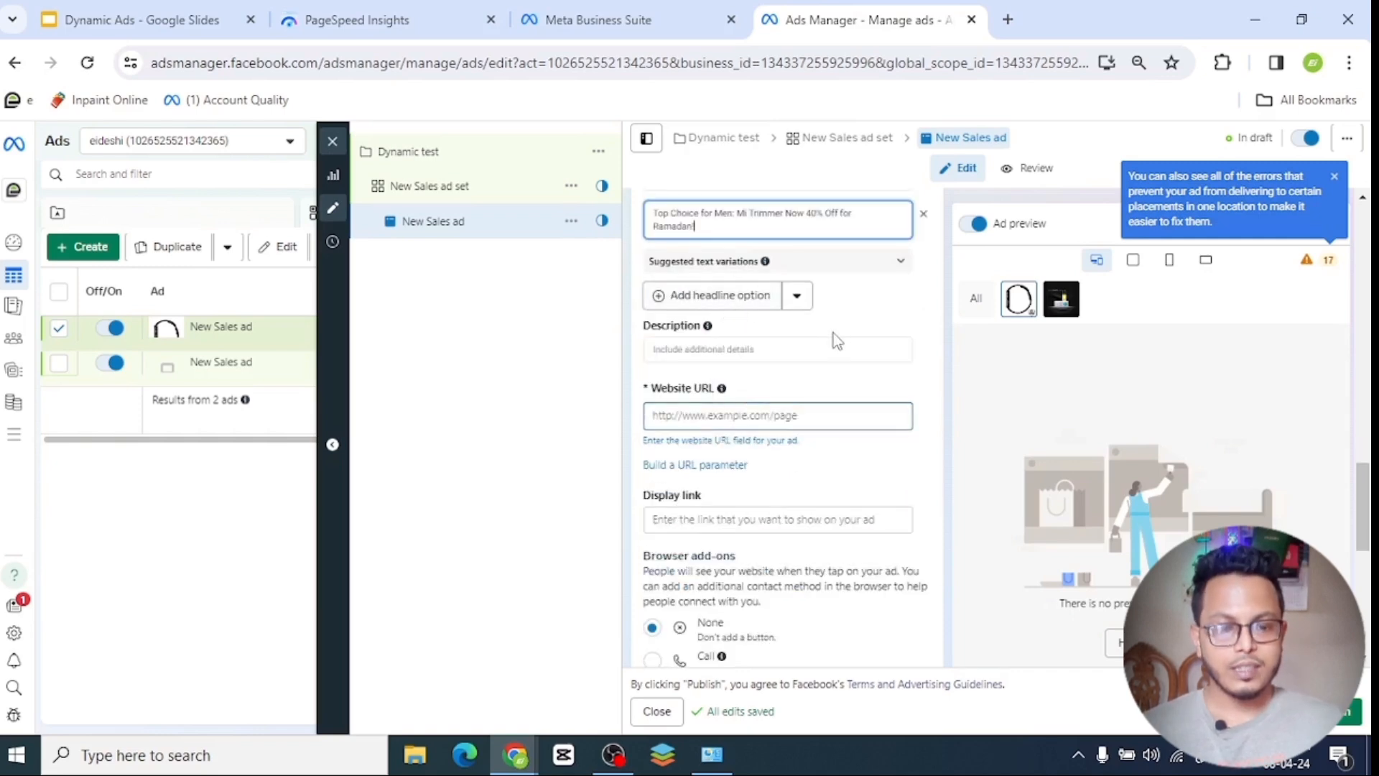
scroll(833, 333, up, 5)
scroll(789, 359, up, 5)
scroll(721, 446, down, 3)
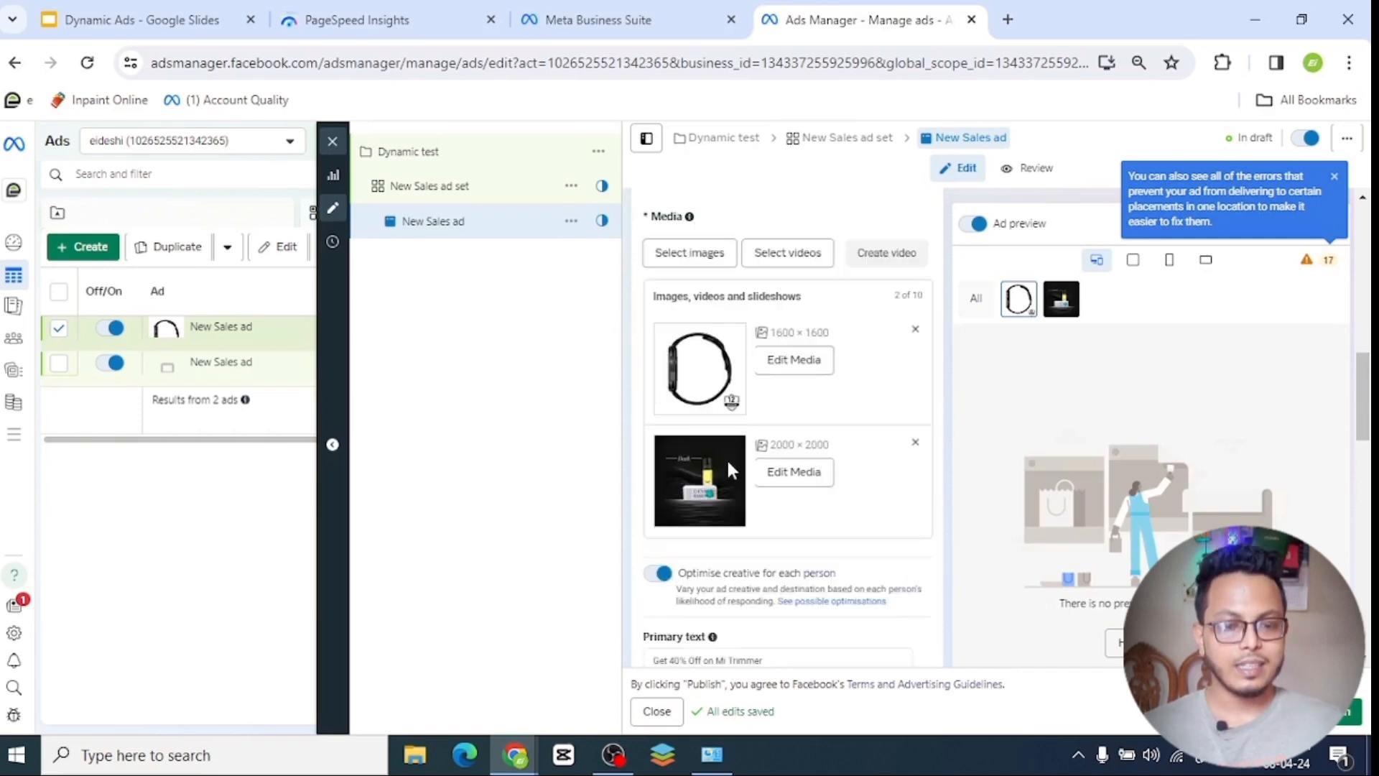
scroll(759, 443, up, 3)
scroll(785, 459, down, 4)
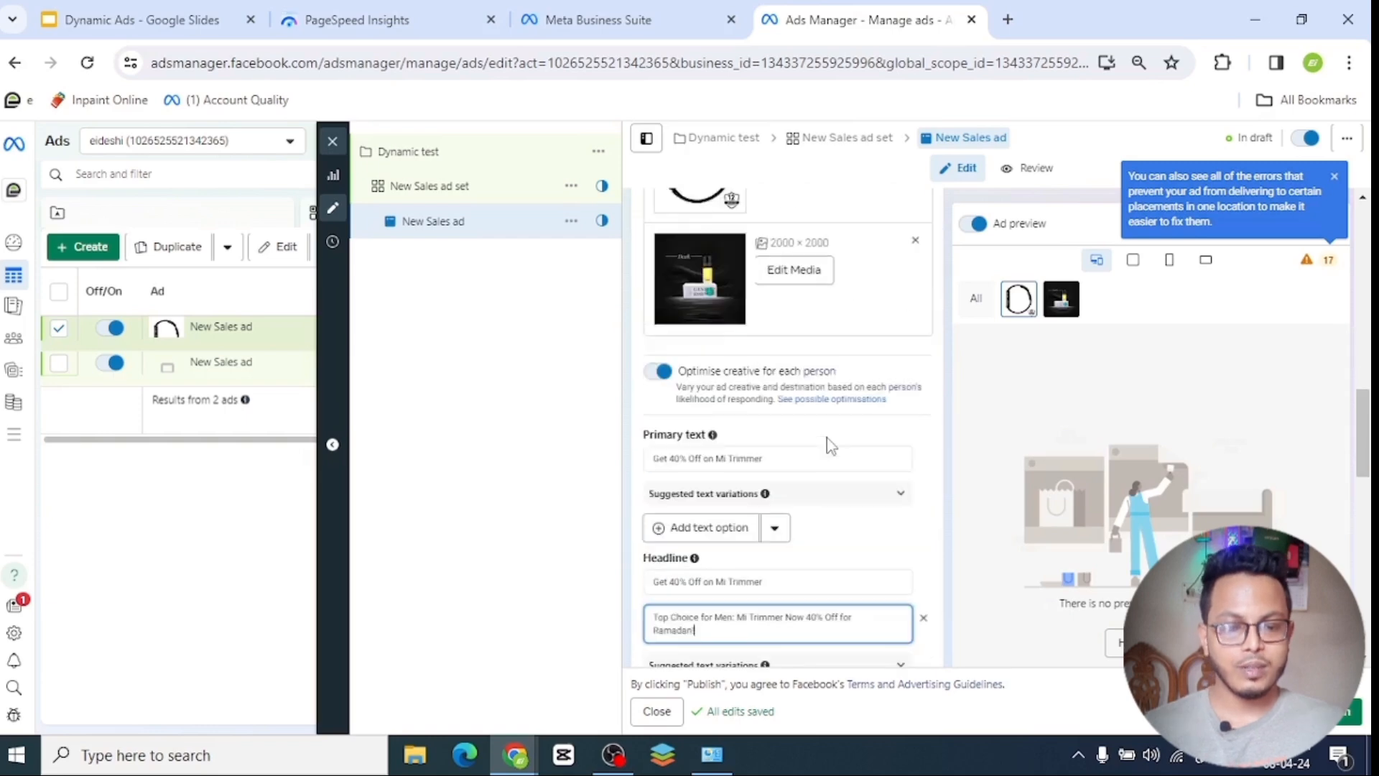
scroll(824, 431, up, 4)
scroll(790, 467, down, 5)
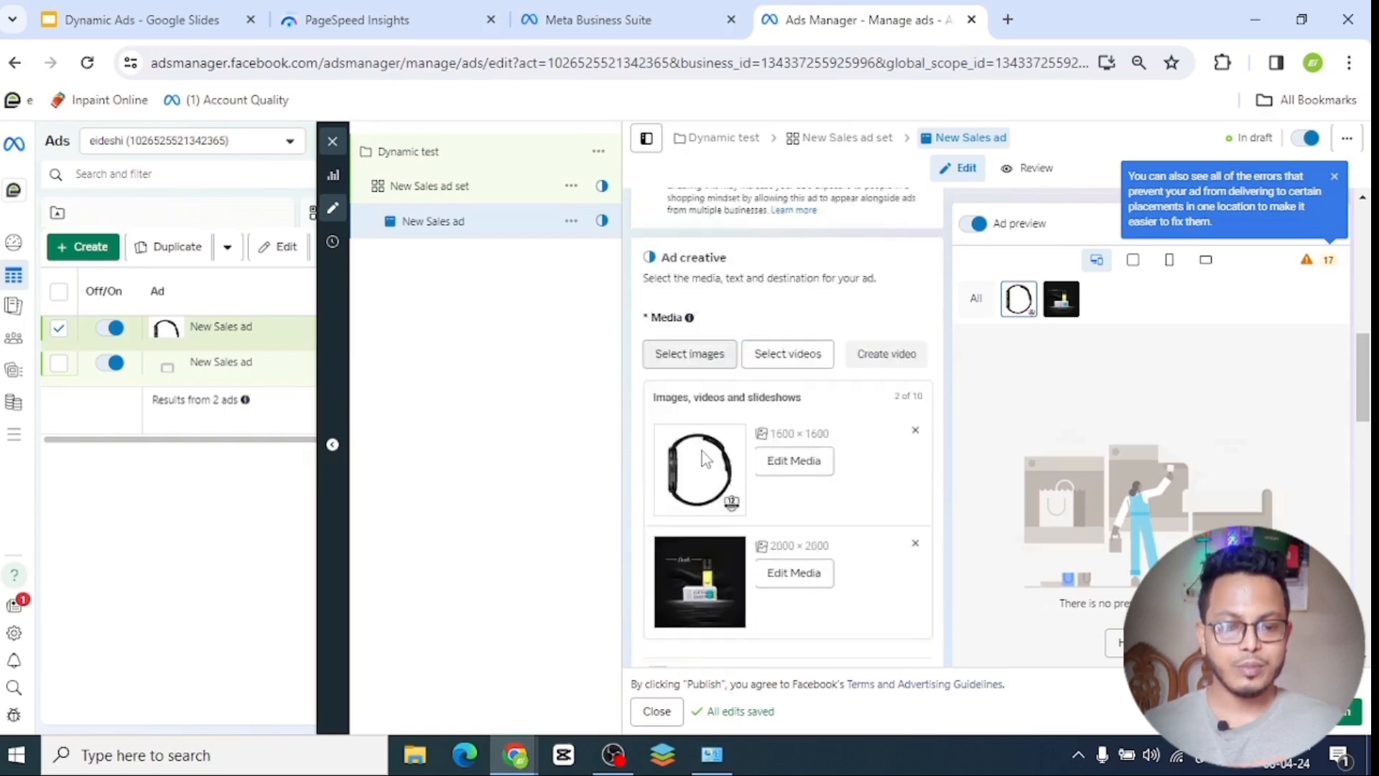
scroll(765, 456, down, 4)
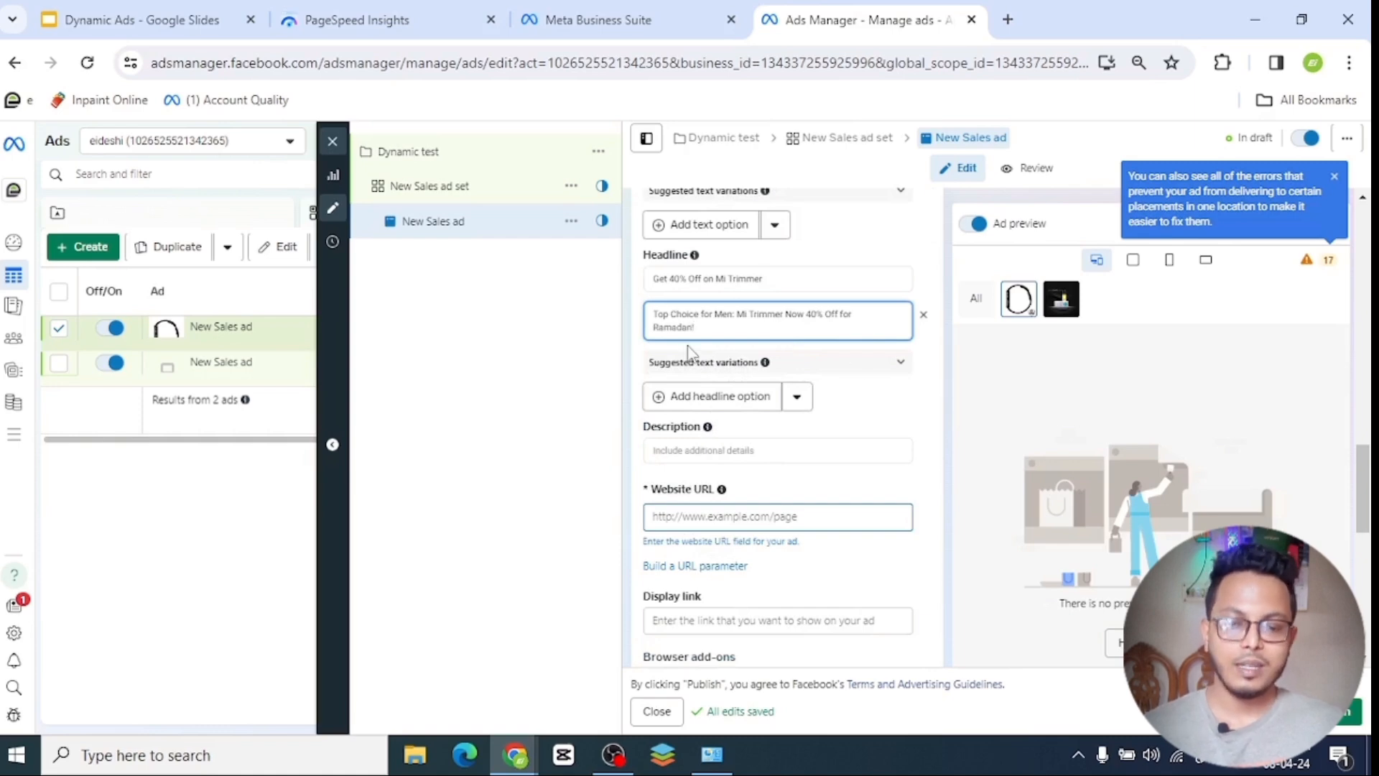
Examine the ad's website URL, display link, browser add-ons, call to action and tracking settings, and briefly view its parent ad set.
scroll(725, 524, down, 4)
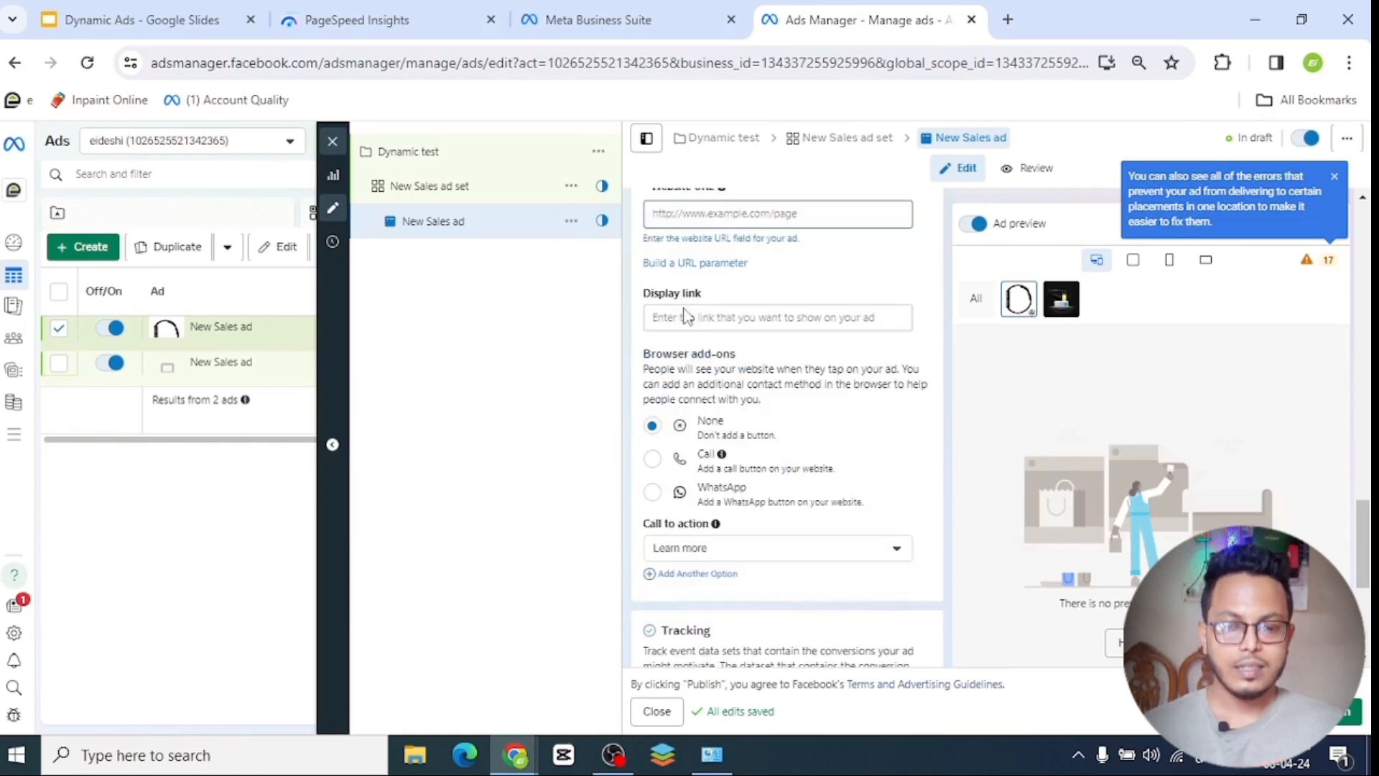
click(695, 316)
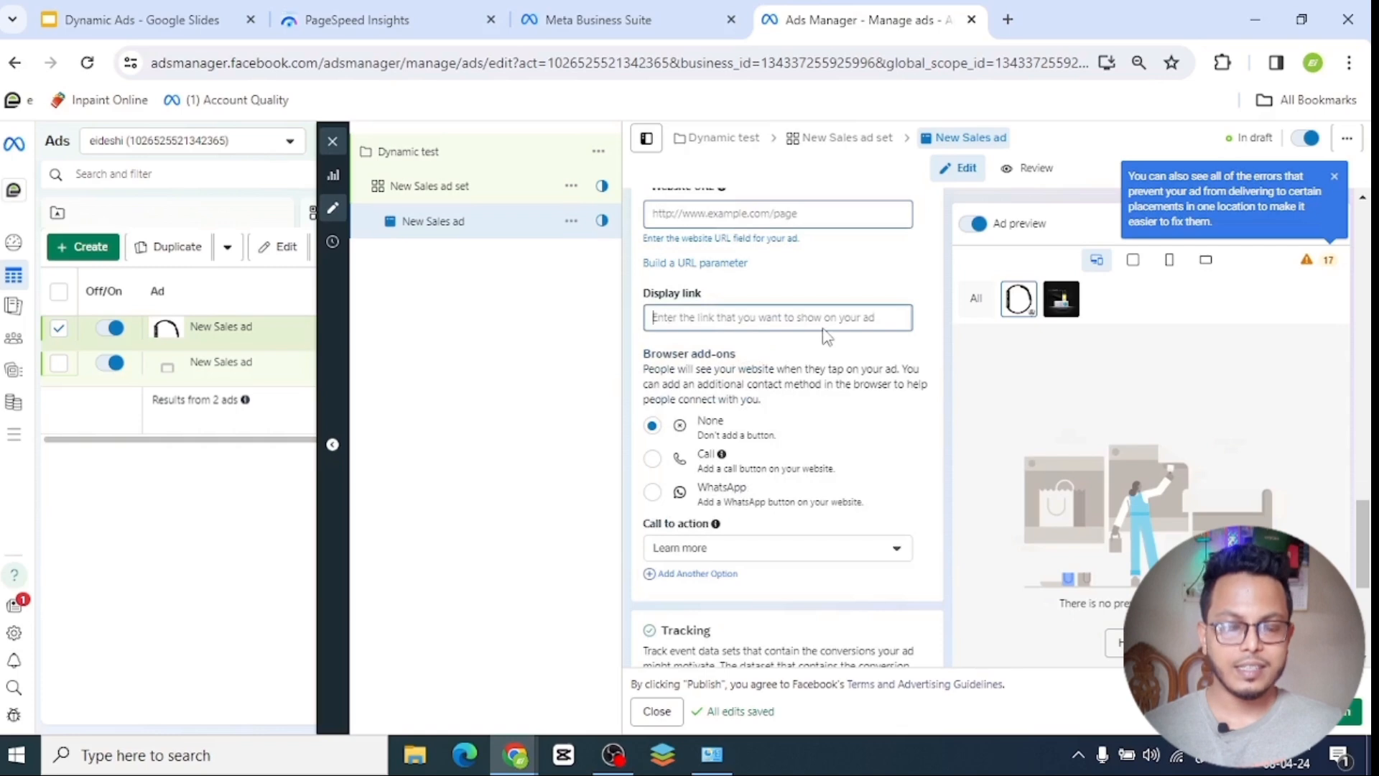
scroll(809, 400, down, 3)
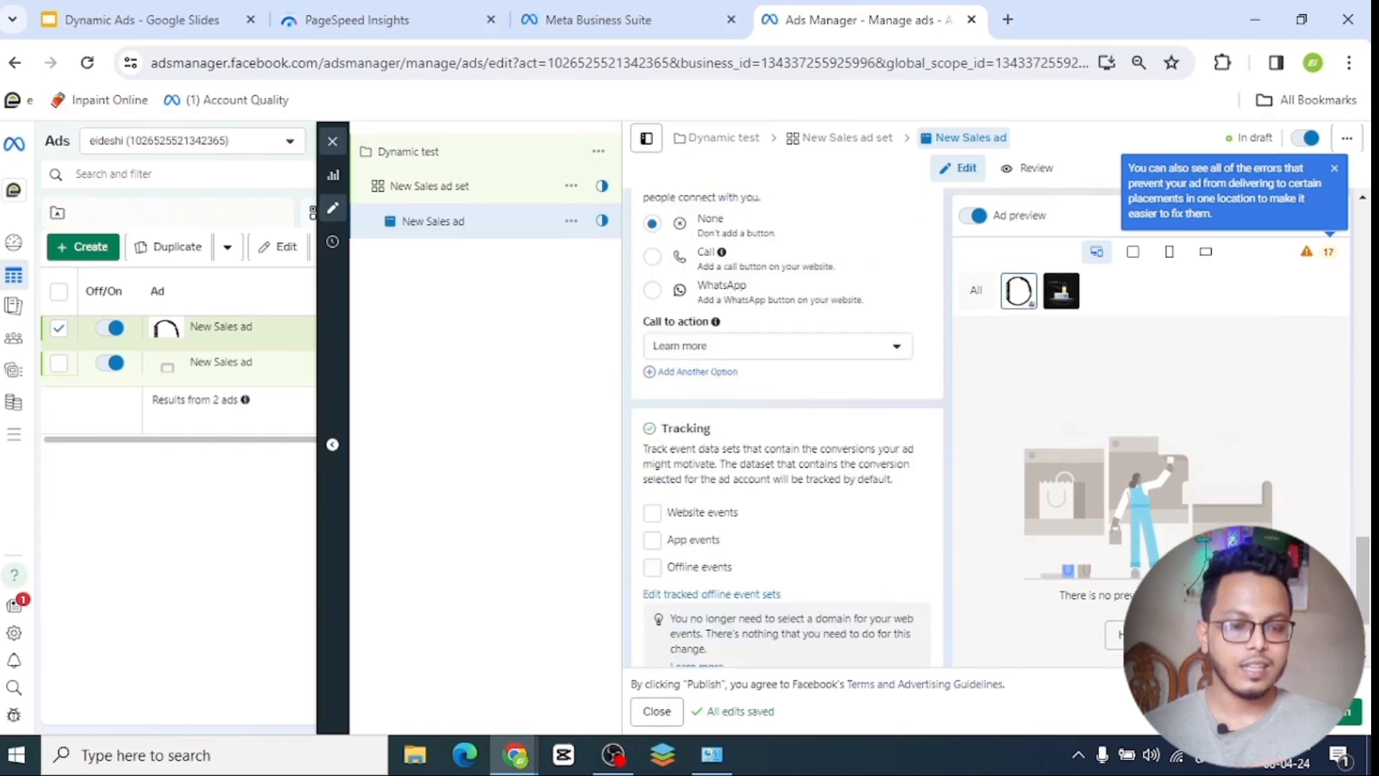
scroll(916, 378, up, 6)
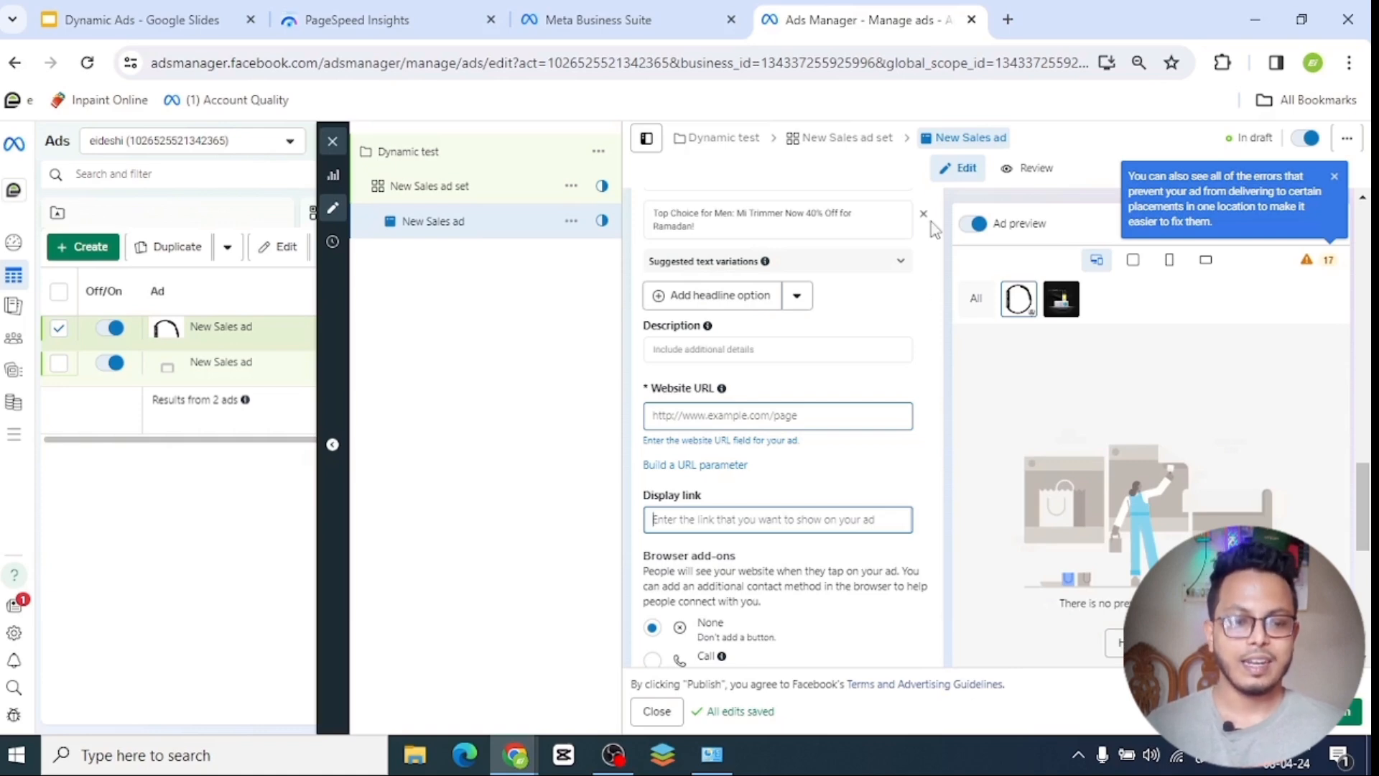
scroll(843, 432, up, 2)
scroll(843, 432, up, 5)
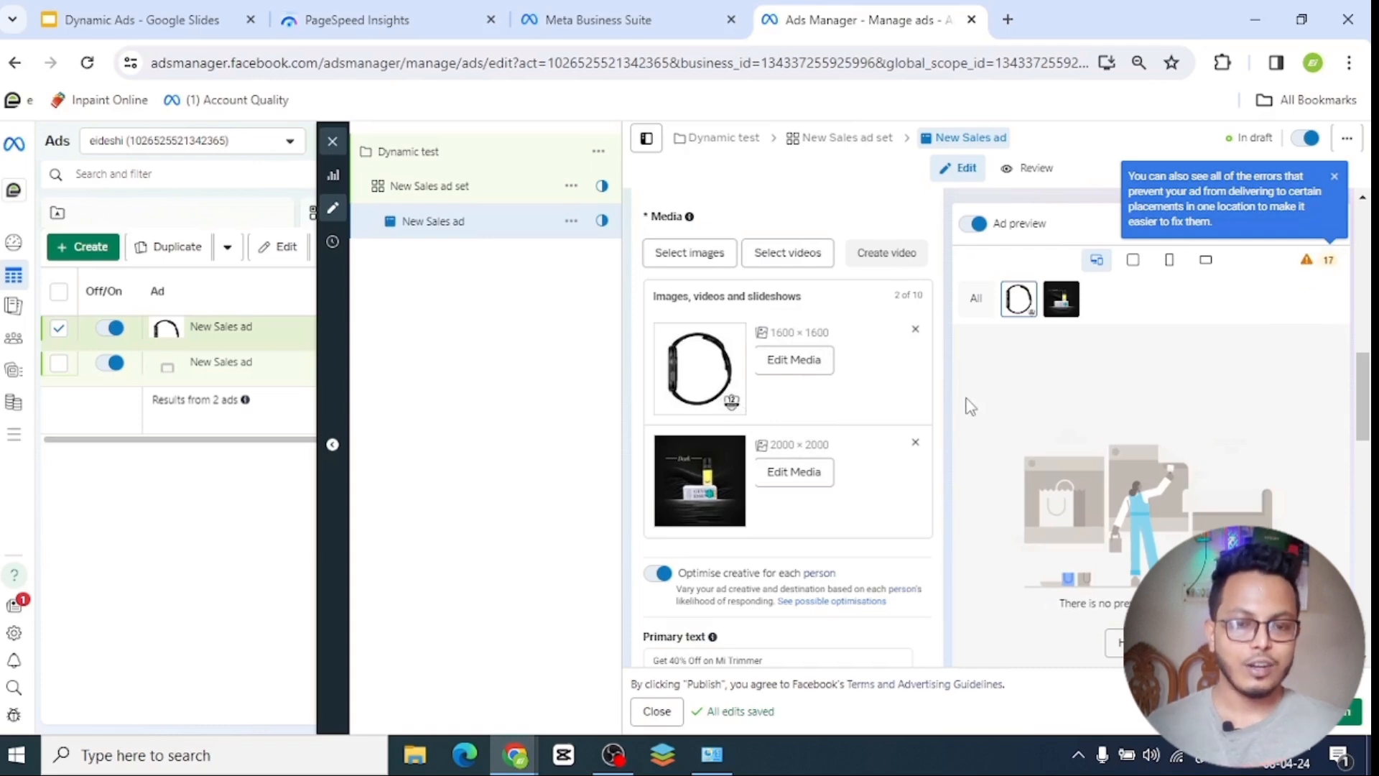
click(465, 188)
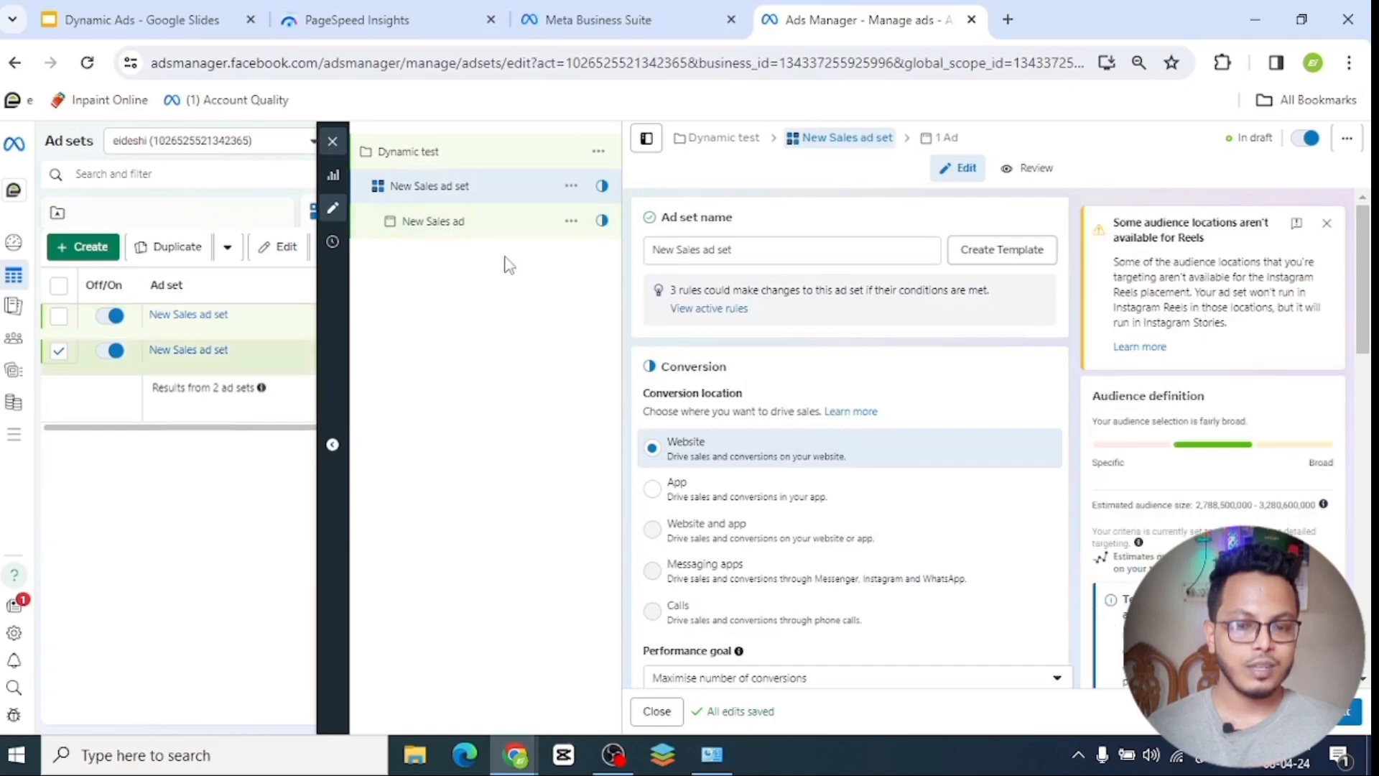
click(465, 218)
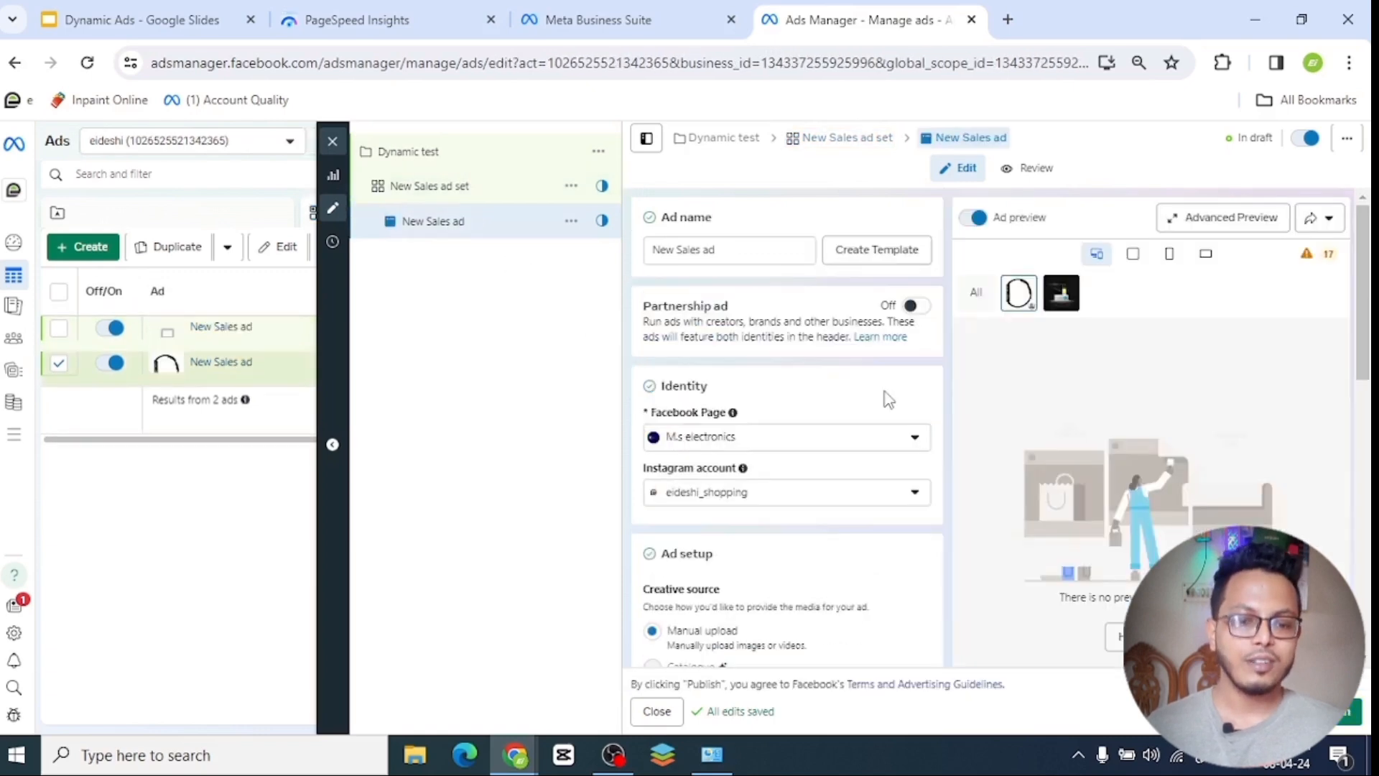